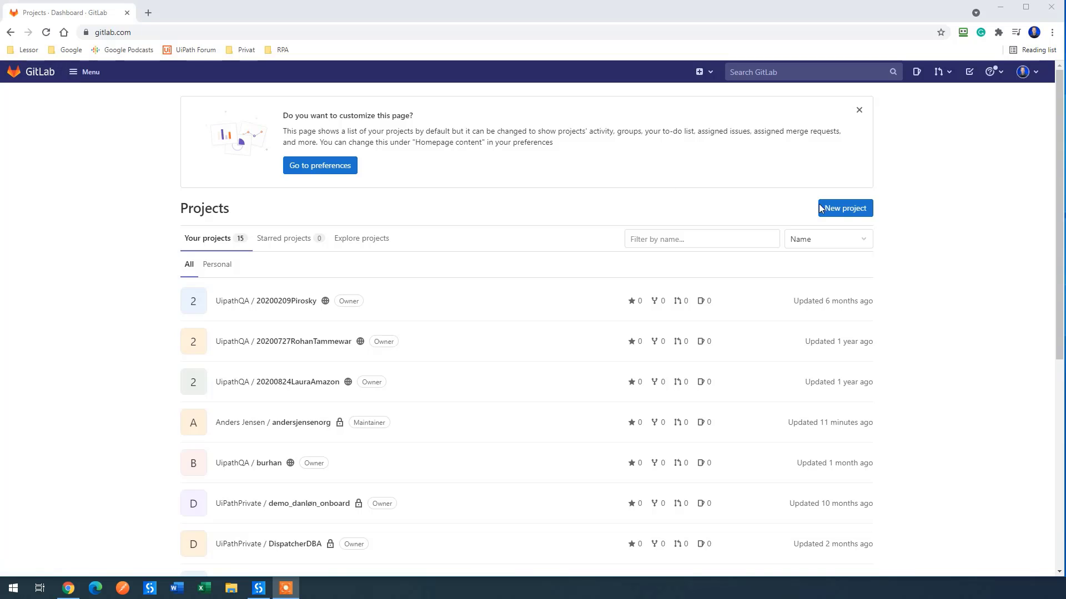
Step: Create a blank private GitLab project 'OpenWebsiteAnders' with README initialization unticked
left_click(855, 215)
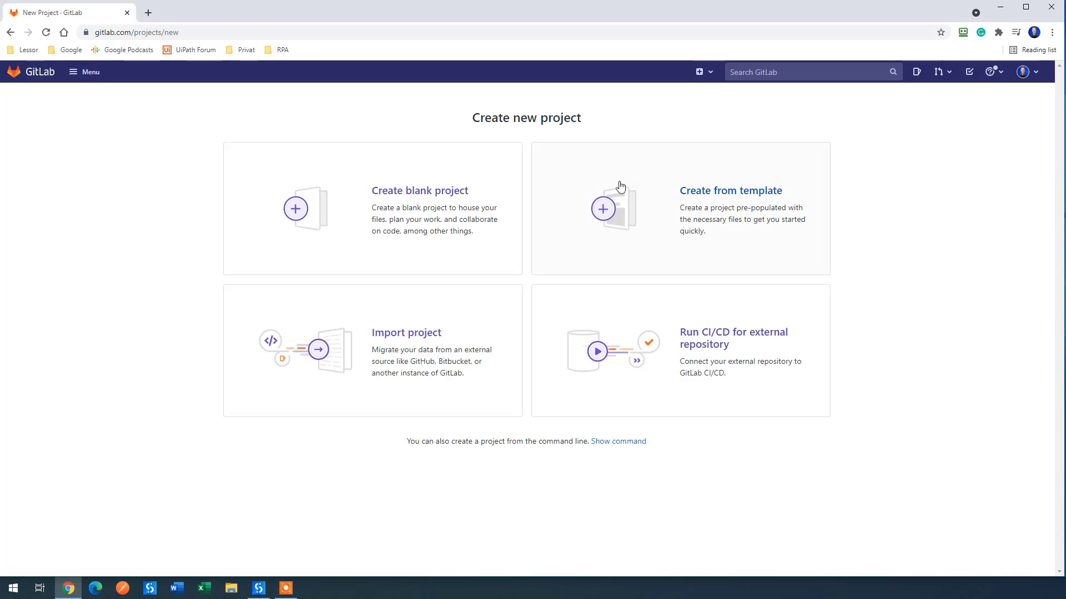
left_click(448, 205)
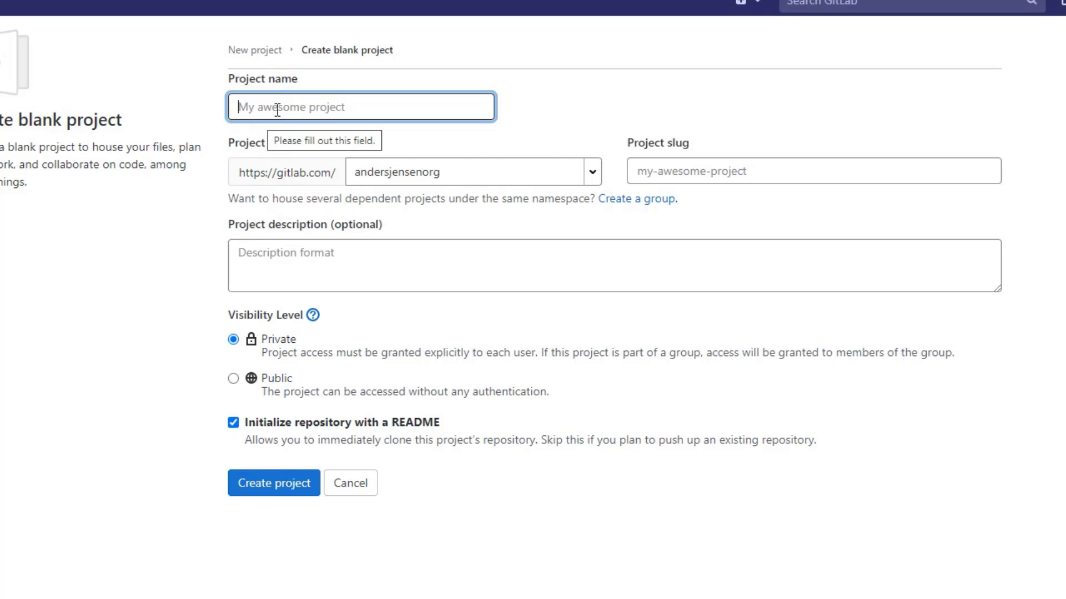
type("OpenWeb")
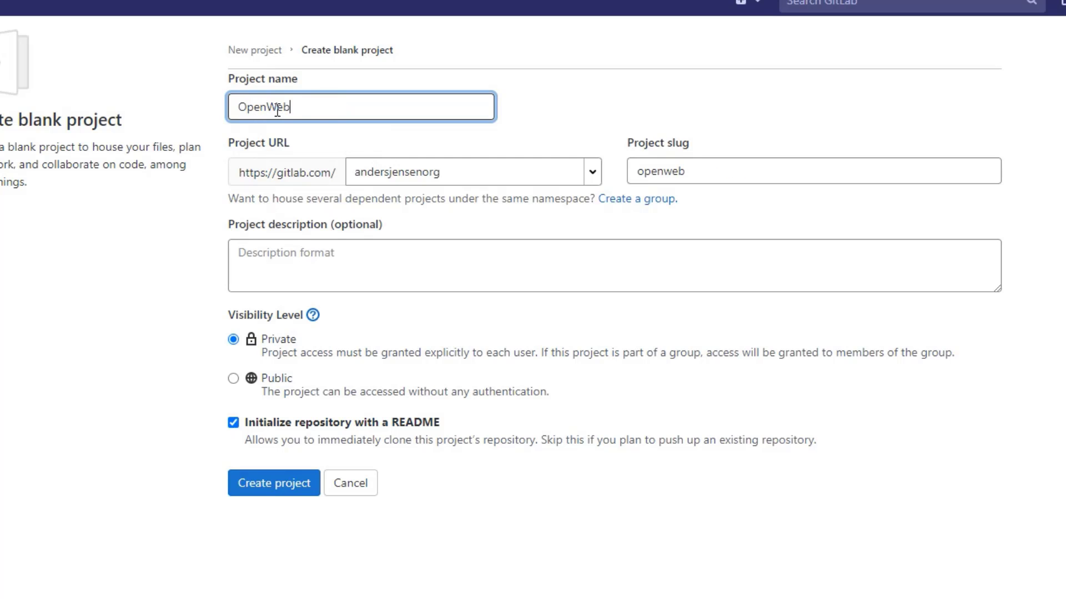
type("siteAnders")
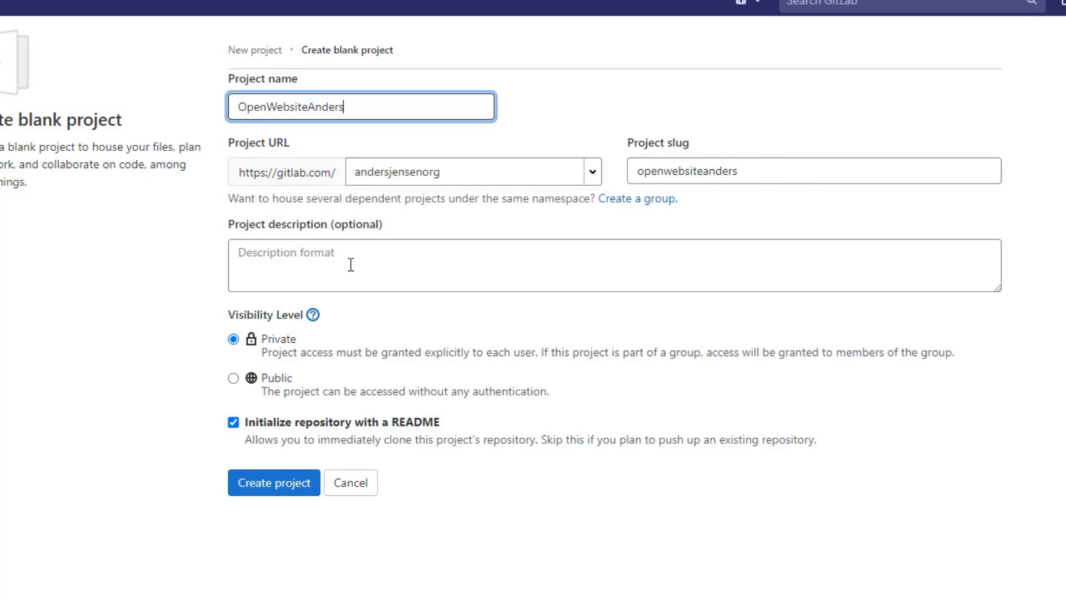
left_click(298, 244)
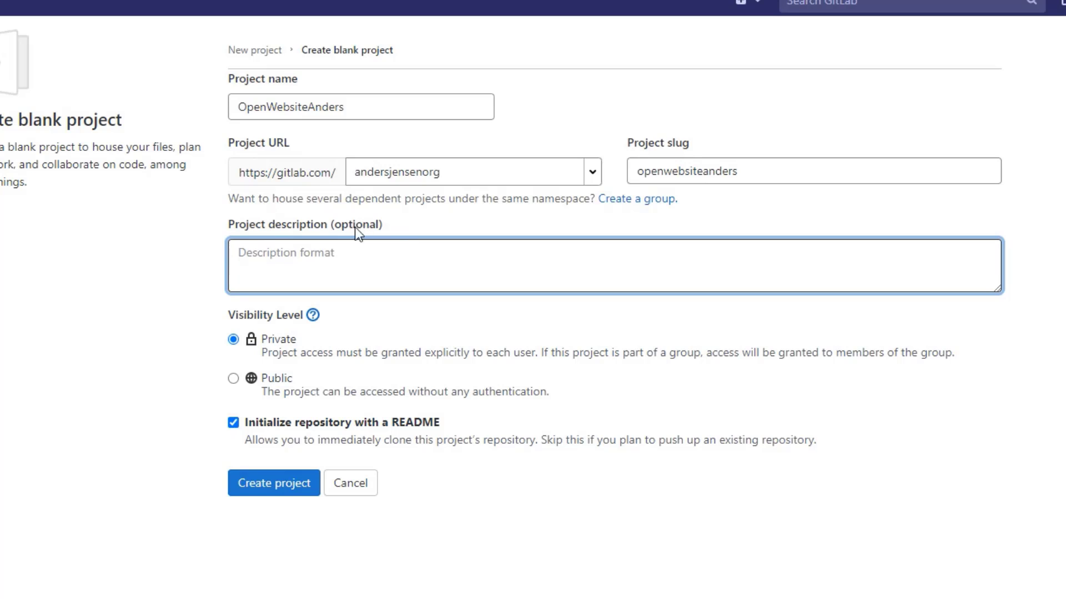
left_click(234, 380)
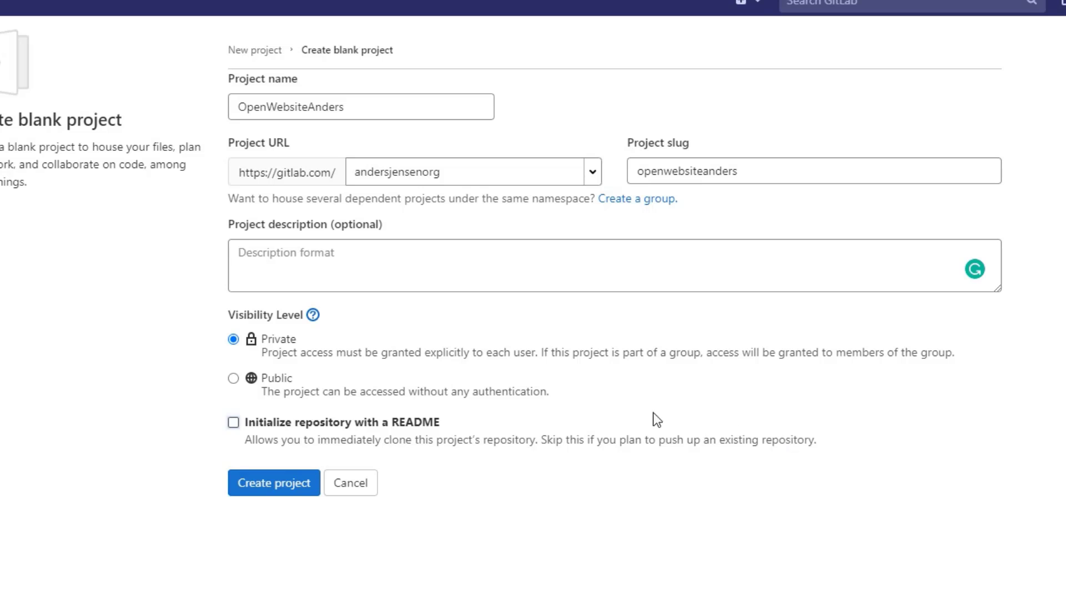
left_click(264, 494)
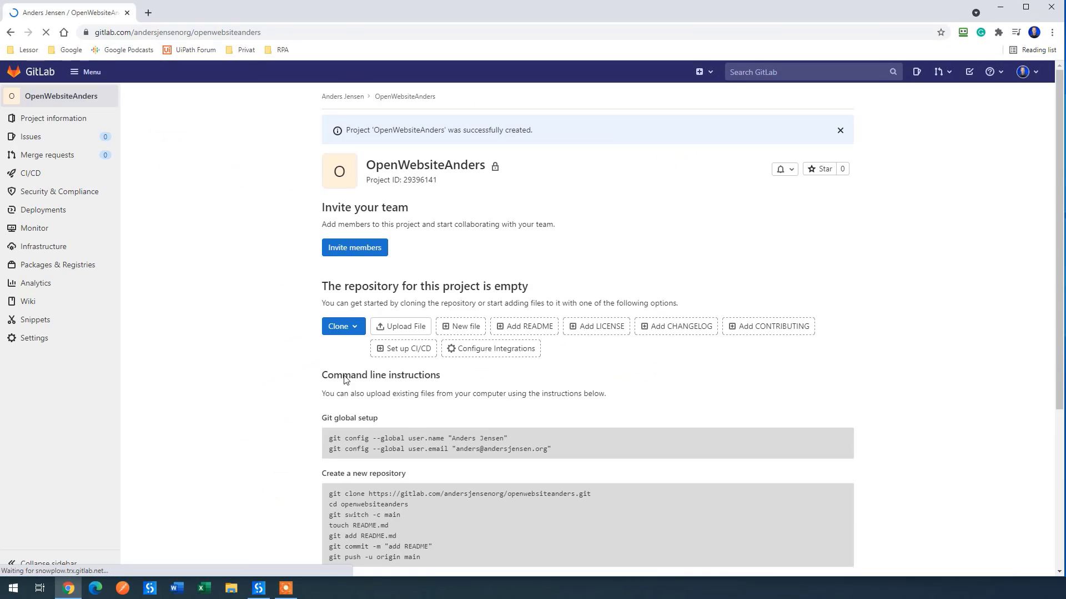
scroll(647, 300, "down", 3)
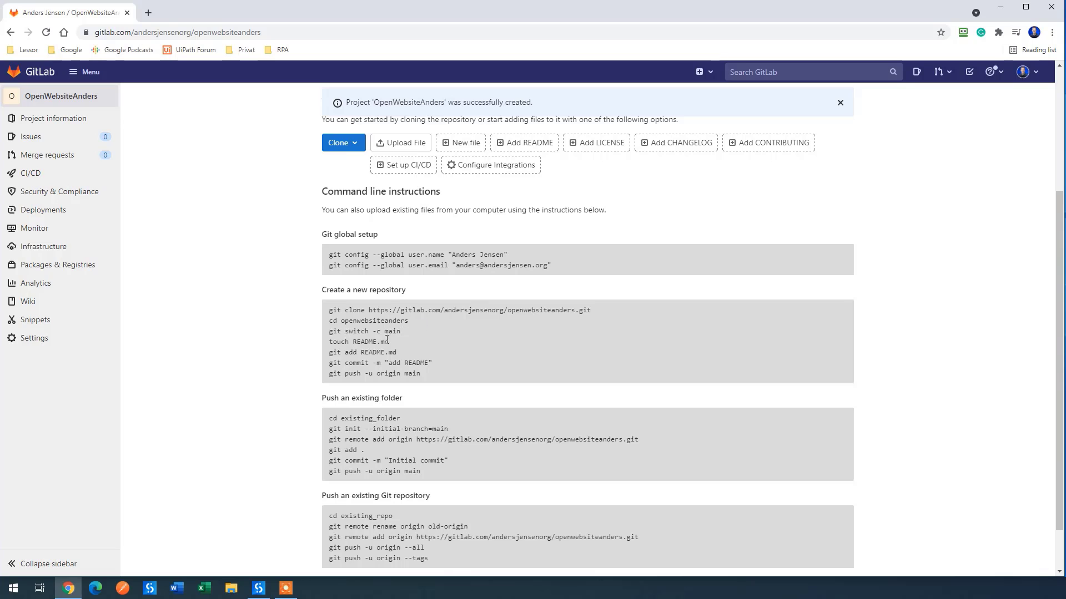
left_click_drag(370, 309, 585, 307)
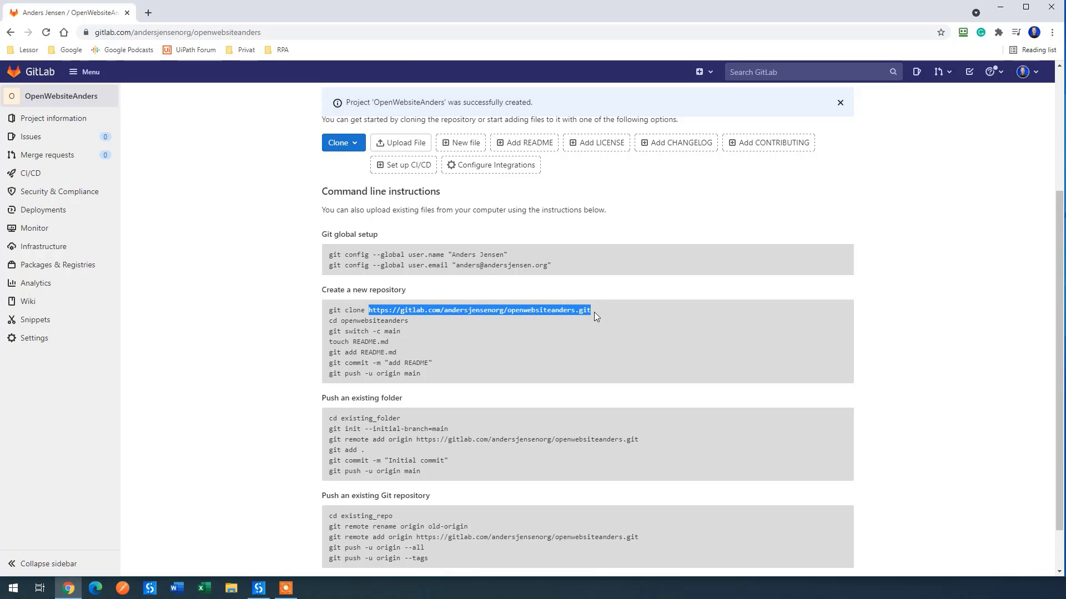
left_click(590, 308)
scroll(496, 365, "up", 3)
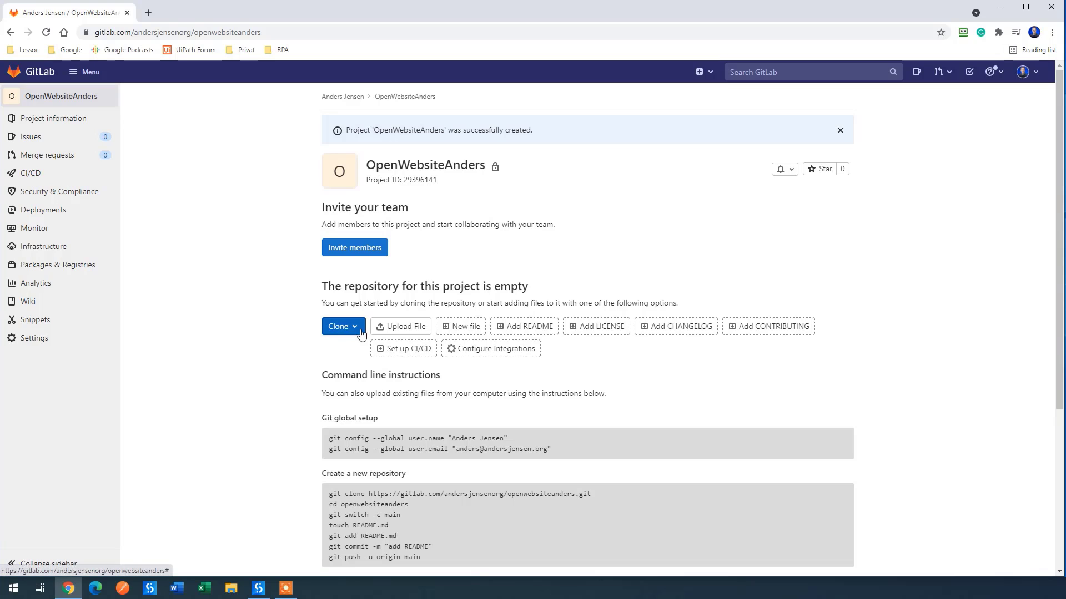
left_click(341, 326)
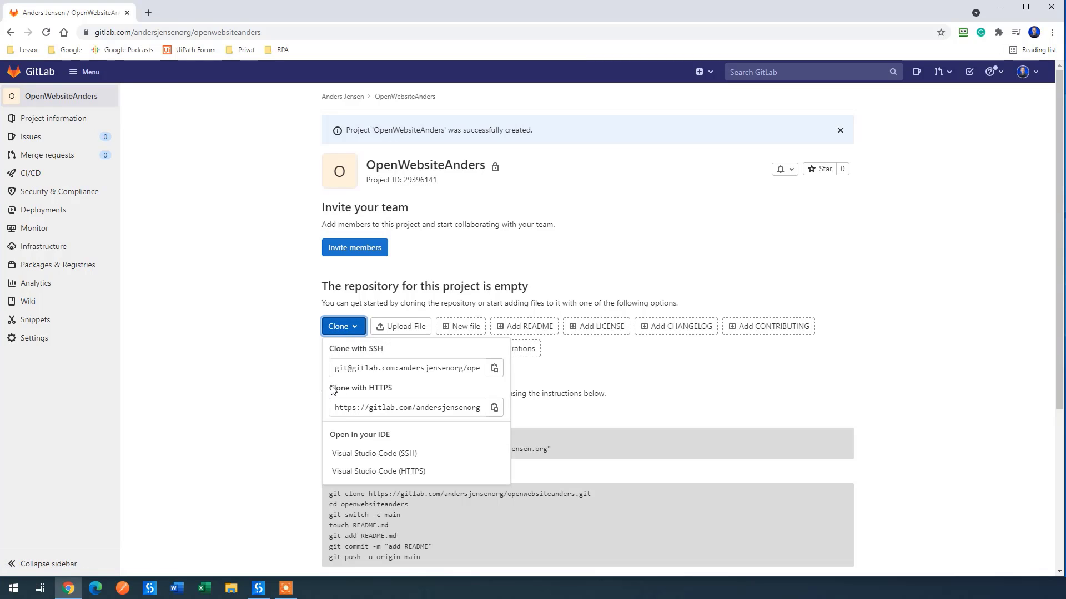
left_click(495, 408)
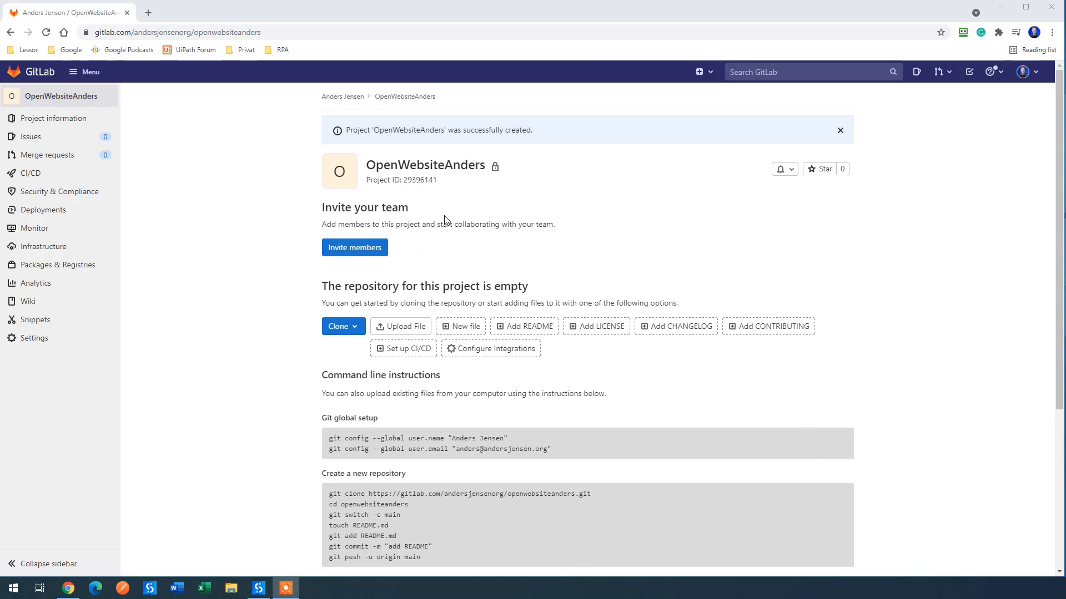
Step: Create a new blank UiPath process named OpenWebsiteAnders and enlarge the Studio window
left_click(260, 589)
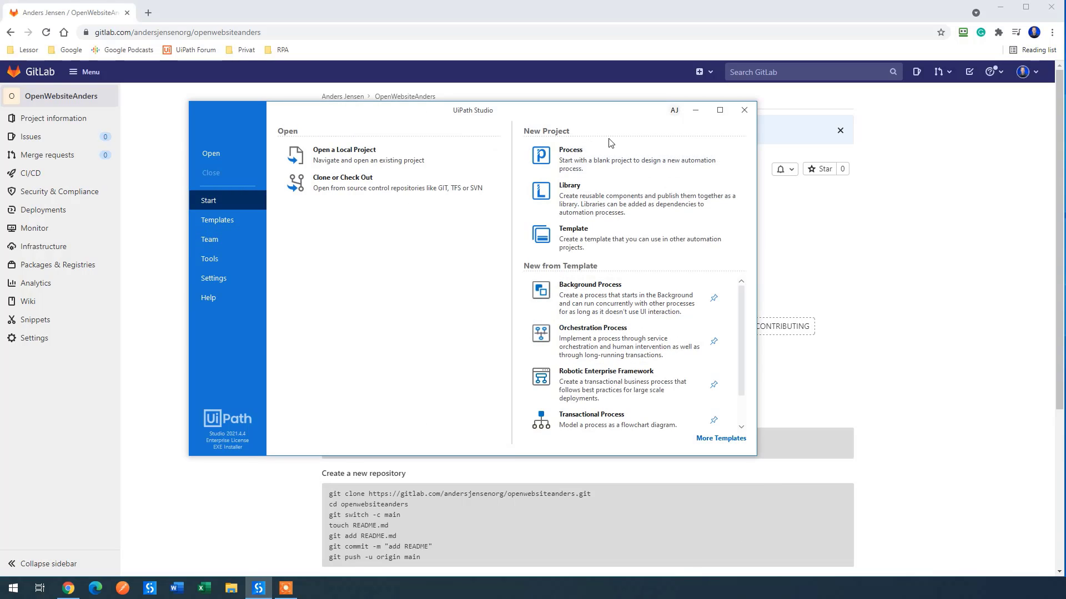
left_click(577, 159)
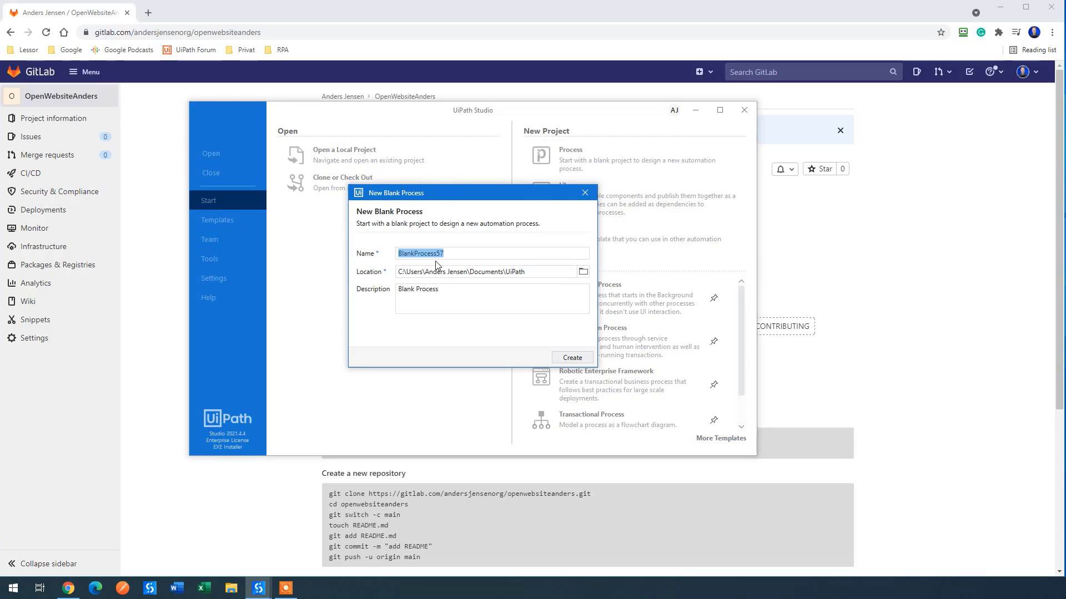
type("OpenWebsiteAnders")
left_click(573, 359)
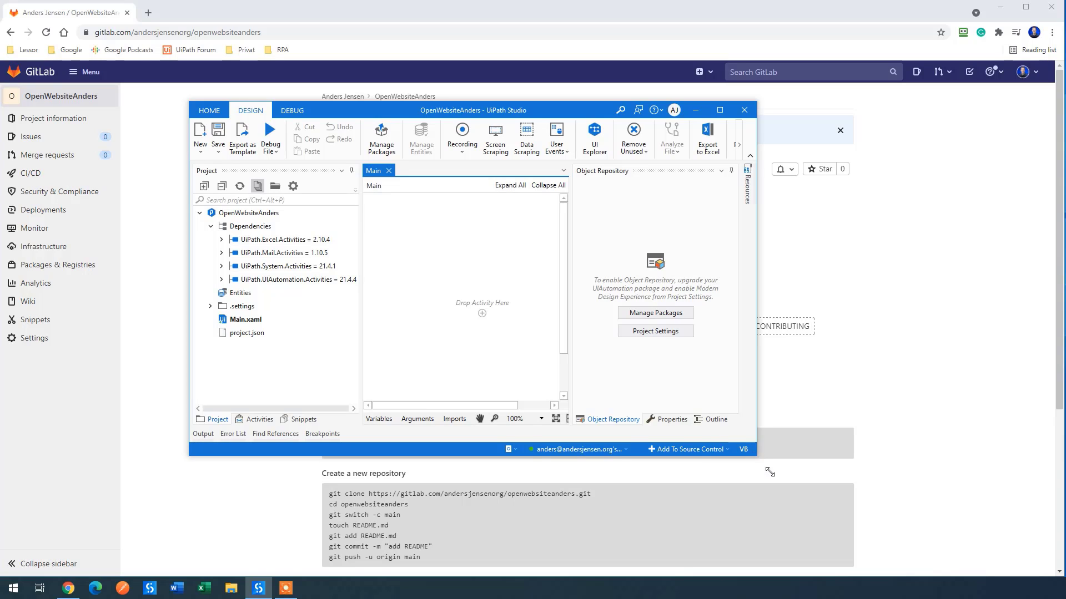
left_click_drag(757, 457, 906, 547)
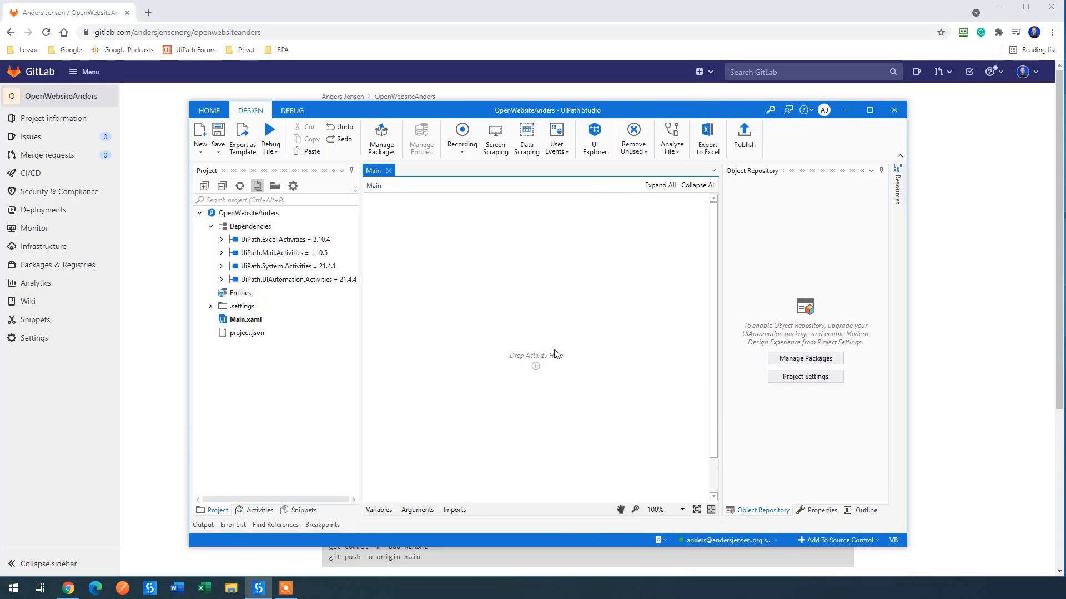
left_click_drag(623, 113, 632, 87)
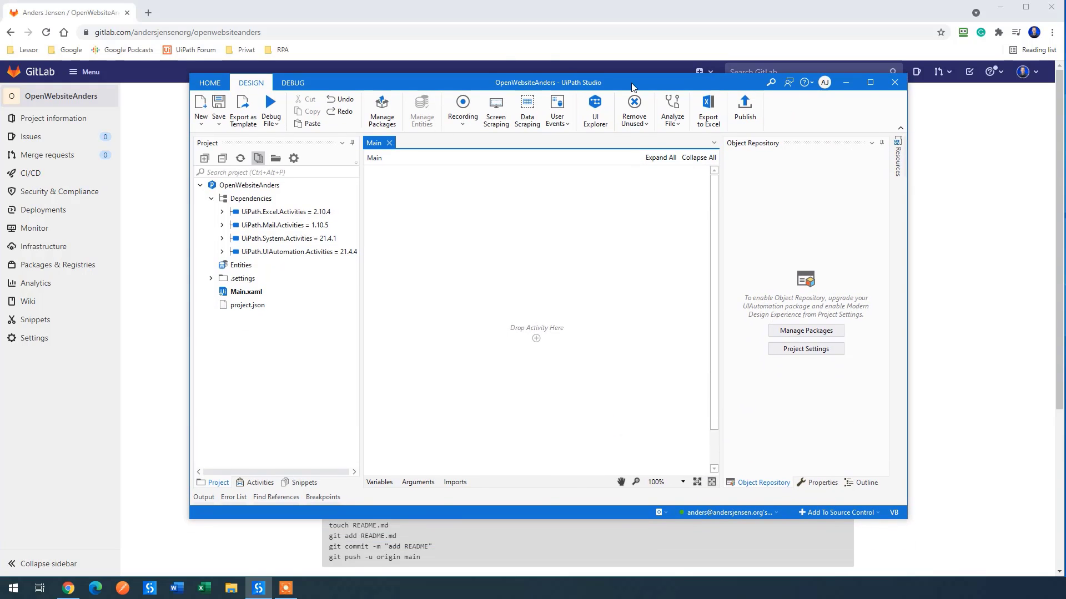
Step: Search activities for 'open browser' and drag an Open Browser activity into Main
left_click(260, 482)
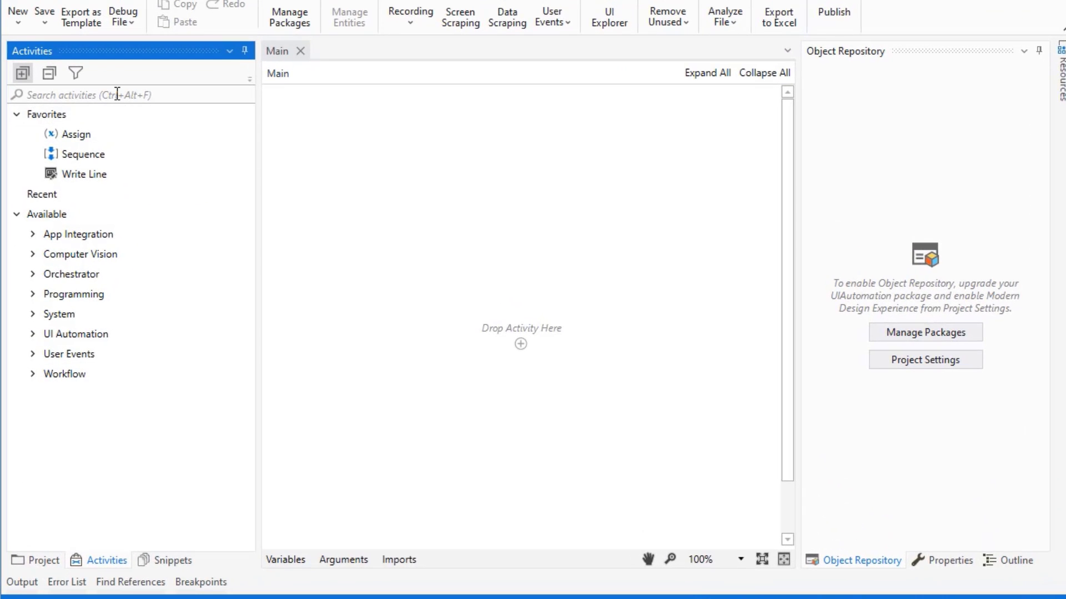
left_click(117, 95)
type("open browser")
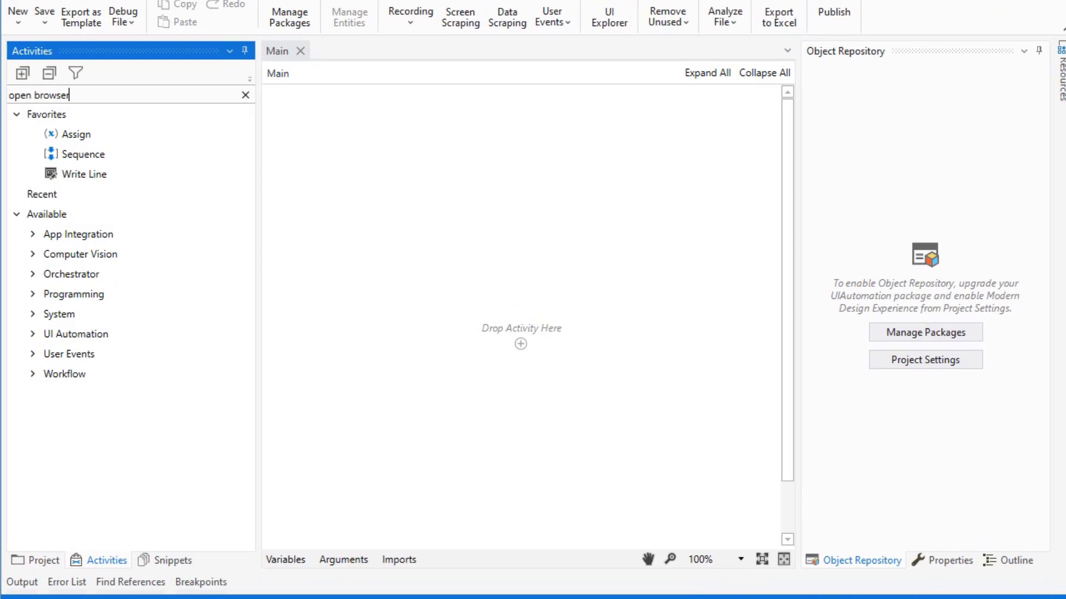
left_click_drag(129, 174, 497, 343)
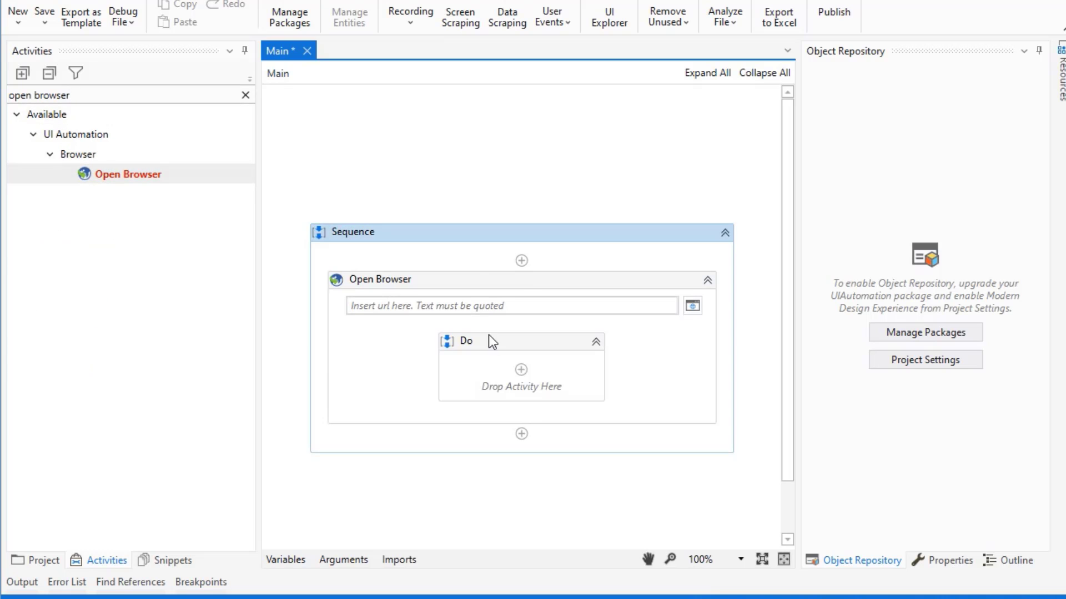
Step: Set the browser URL to "andersjensen.org" and save the workflow
left_click(382, 305)
type("\"anders")
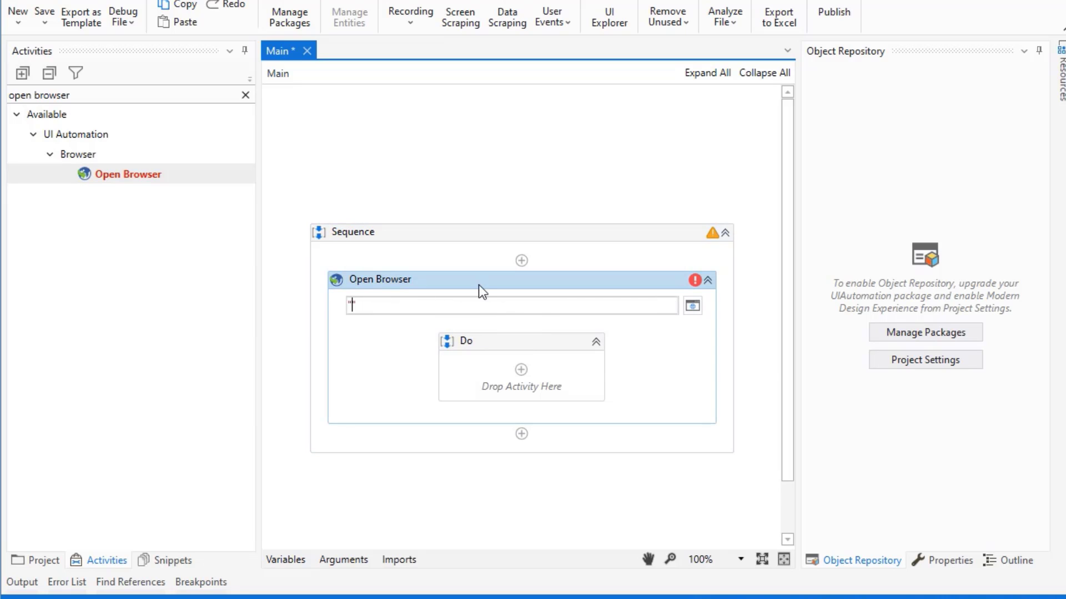
type("jensen.org")
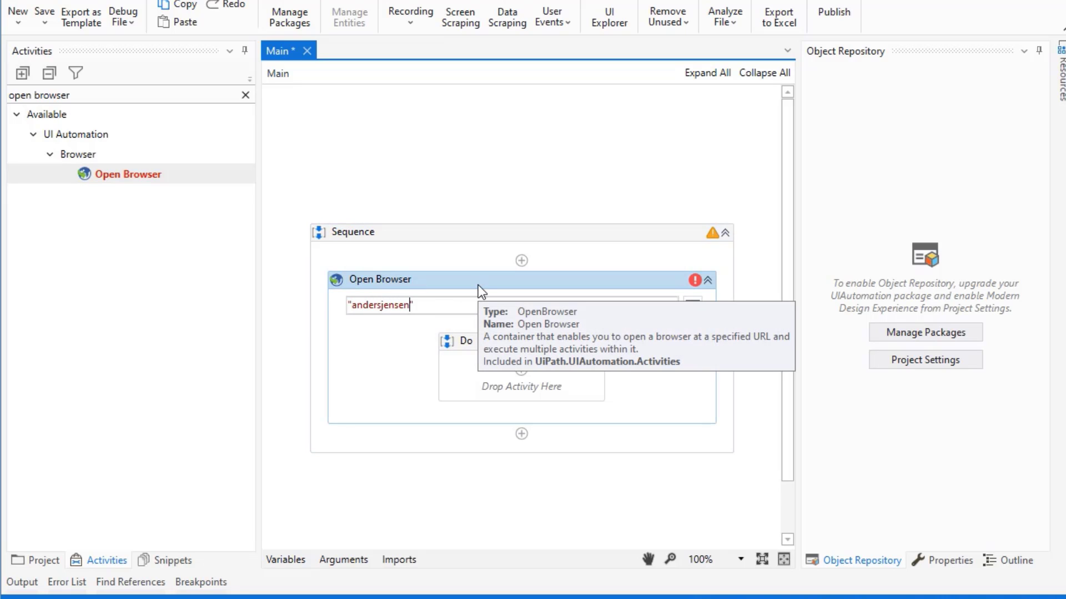
left_click(478, 285)
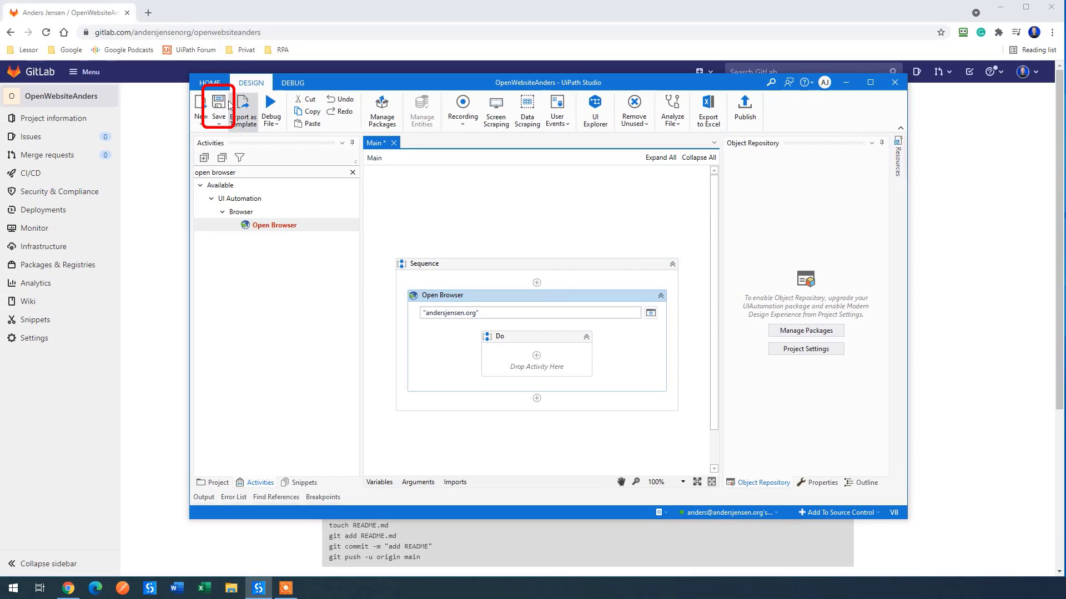
key("ctrl+s")
Step: Initialize a local Git repository in the OpenWebsiteAnders project folder via Team > GIT Init
left_click_drag(394, 79, 552, 109)
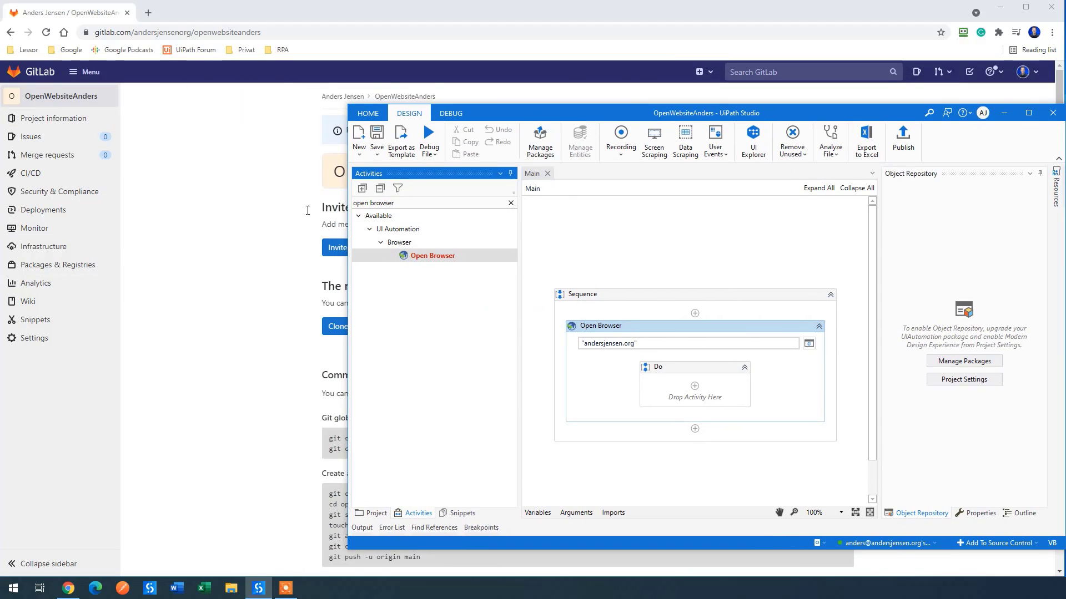
left_click_drag(536, 110, 357, 339)
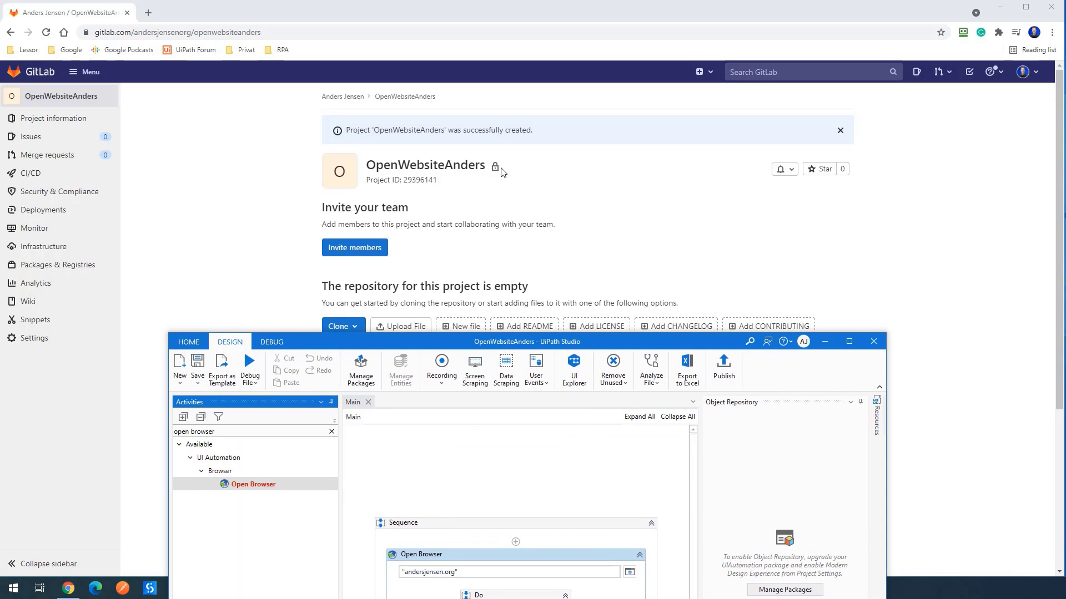
left_click_drag(466, 346, 483, 102)
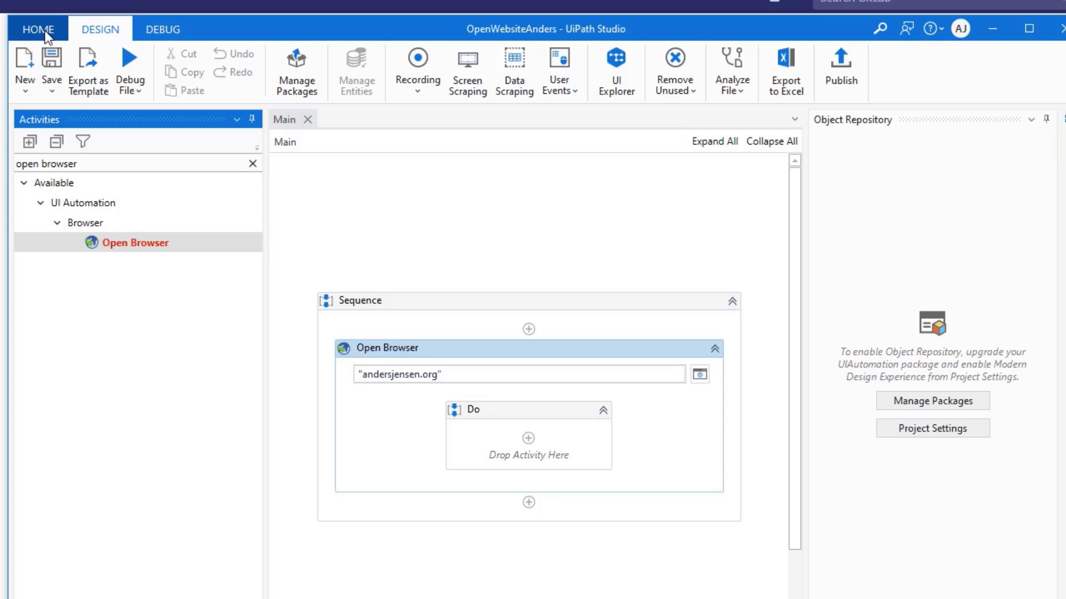
left_click(185, 83)
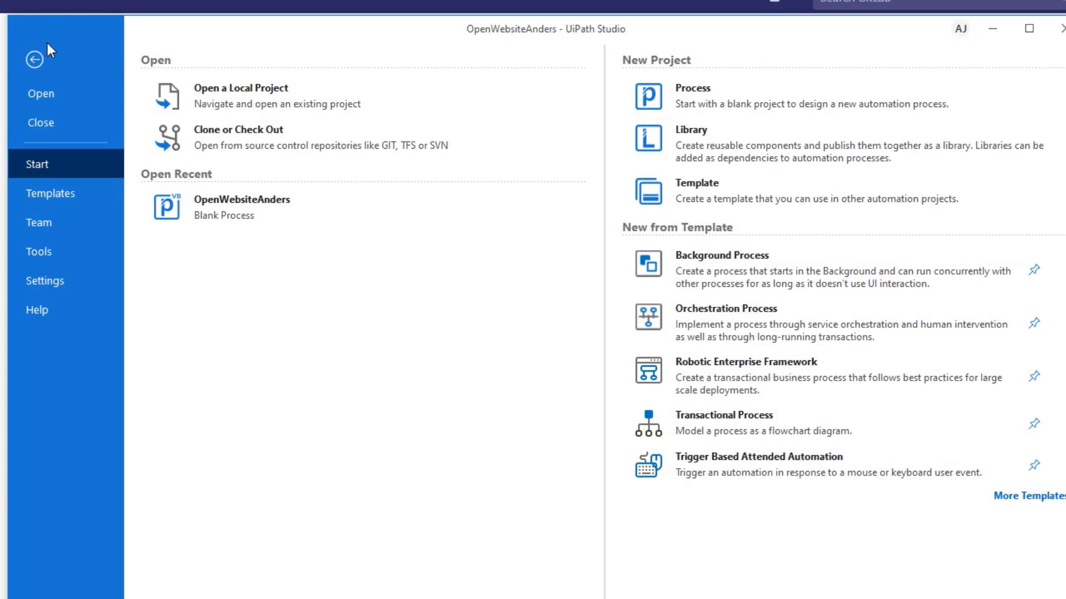
left_click(50, 233)
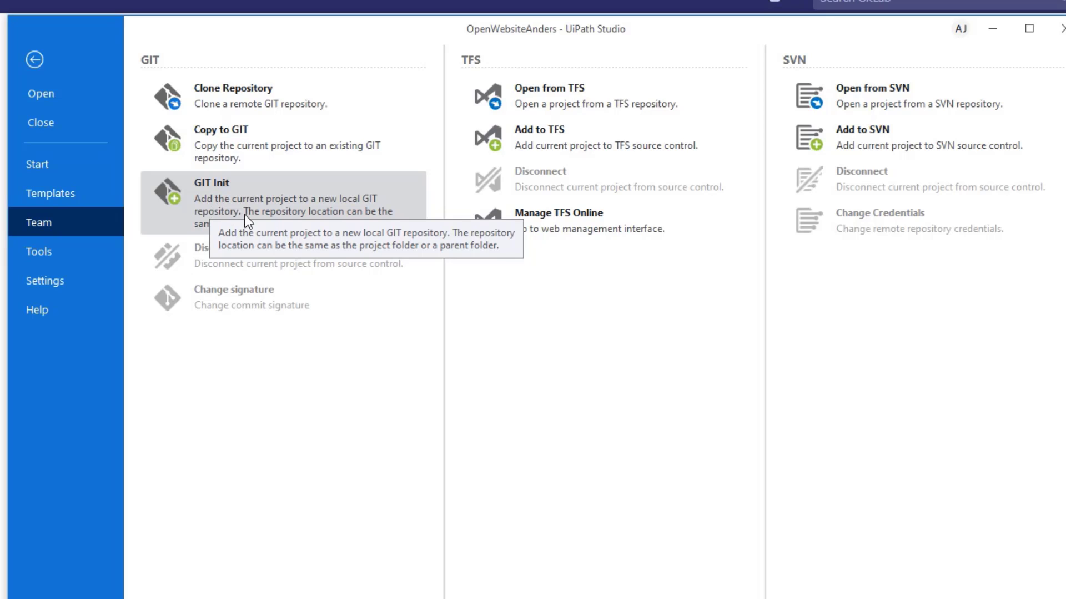
left_click(334, 204)
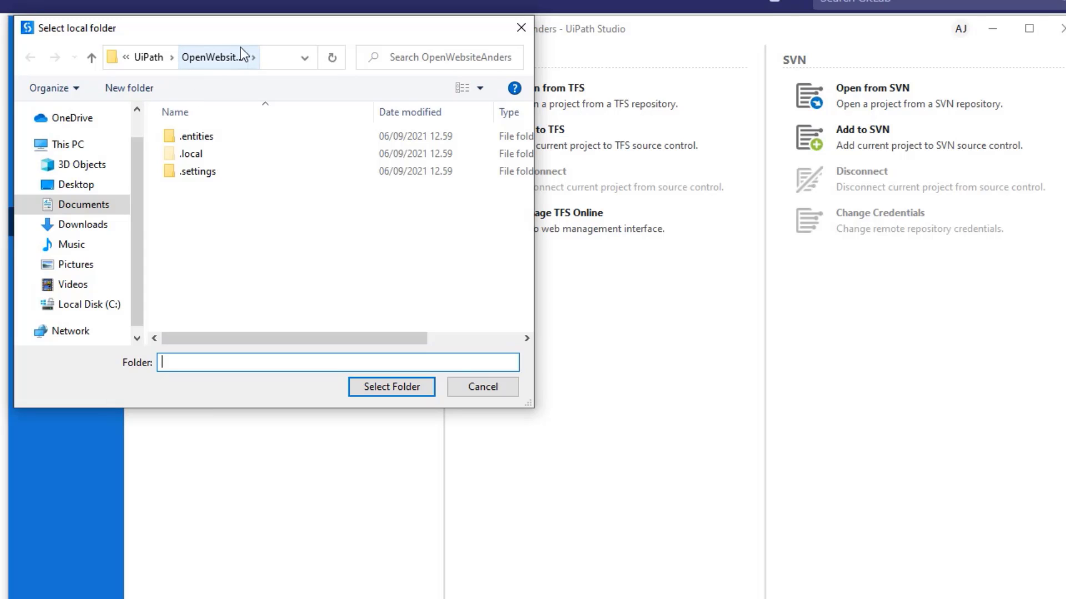
left_click(382, 387)
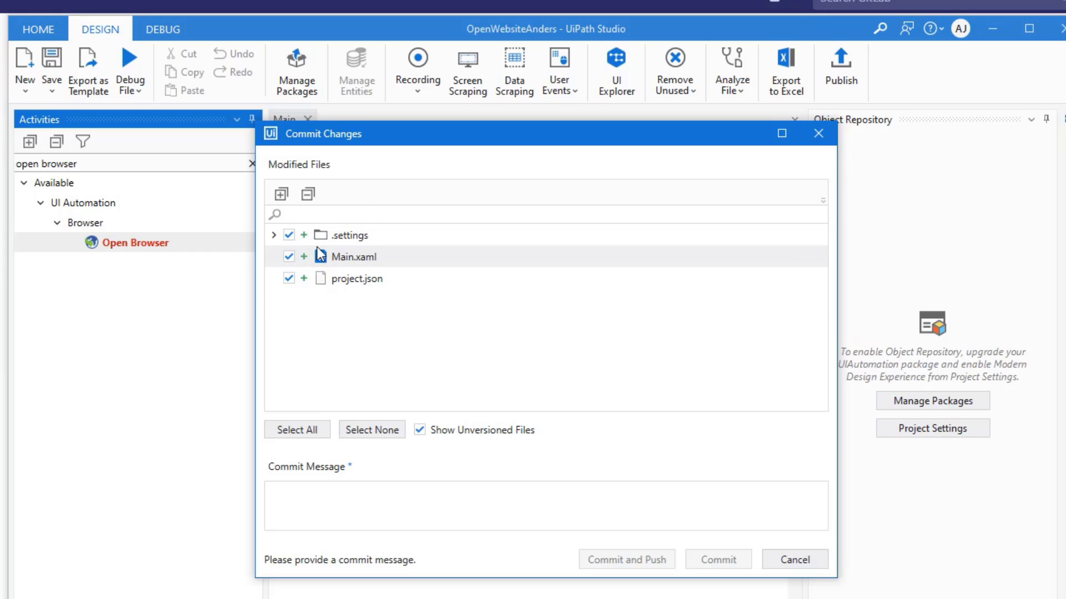
Step: Enter the commit message 'Initial Commit' and choose Commit and Push
left_click(341, 496)
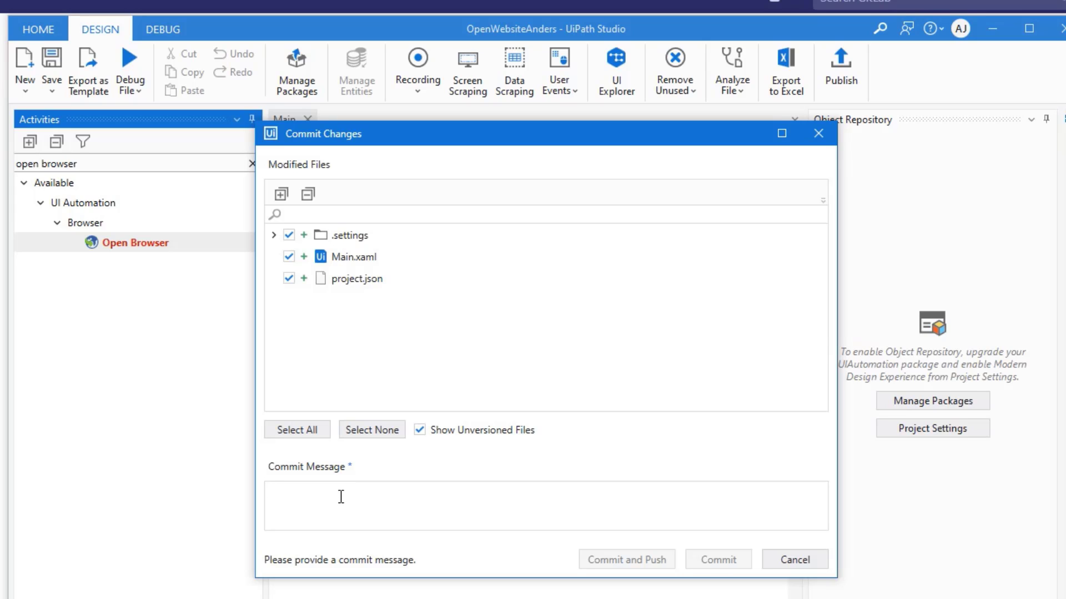
type("In")
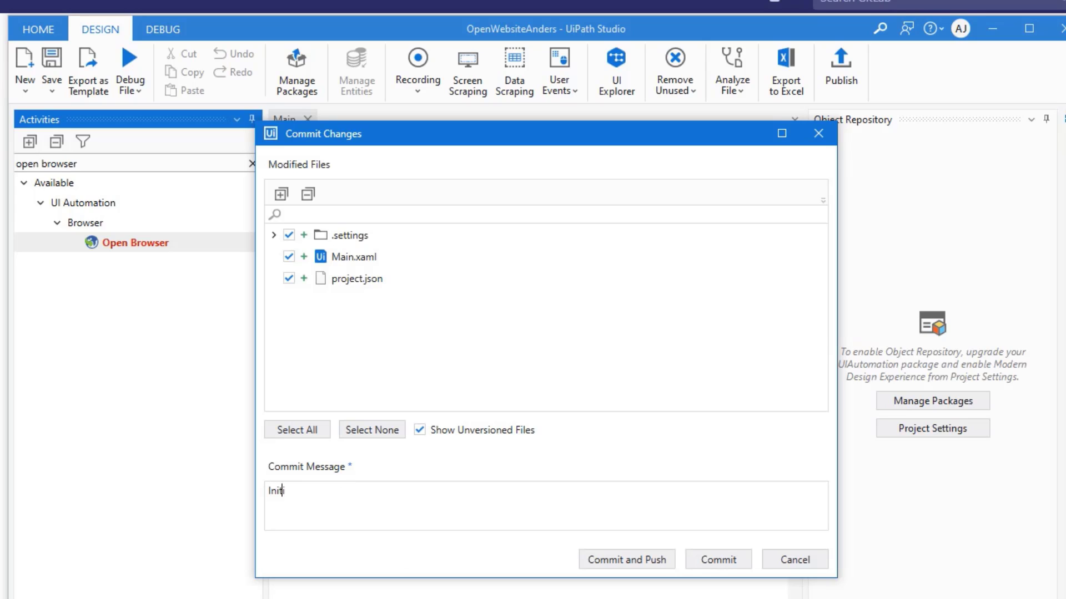
type("itial Commit")
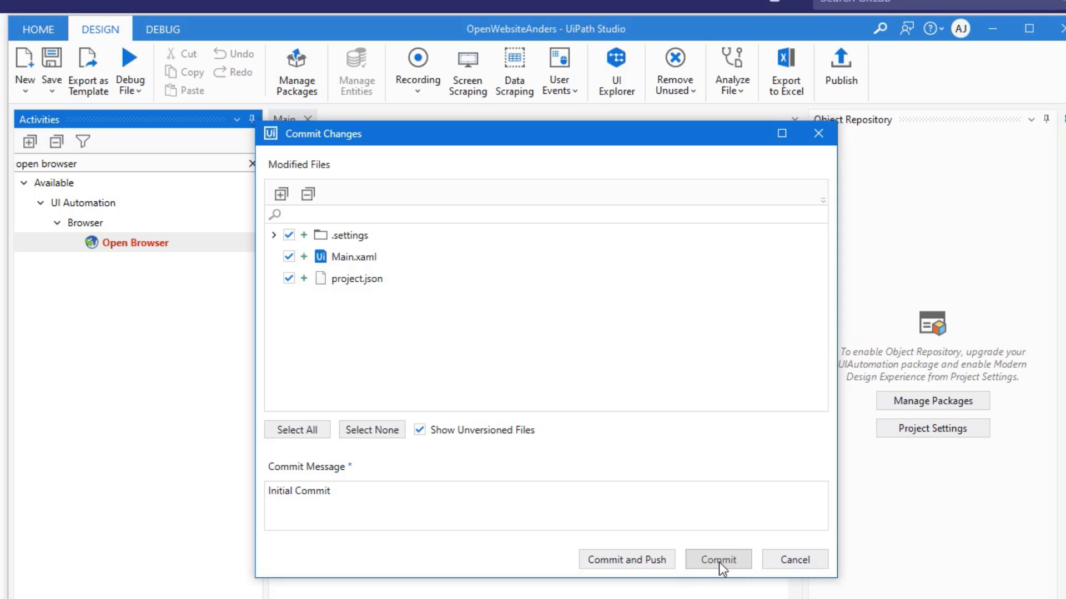
left_click(652, 562)
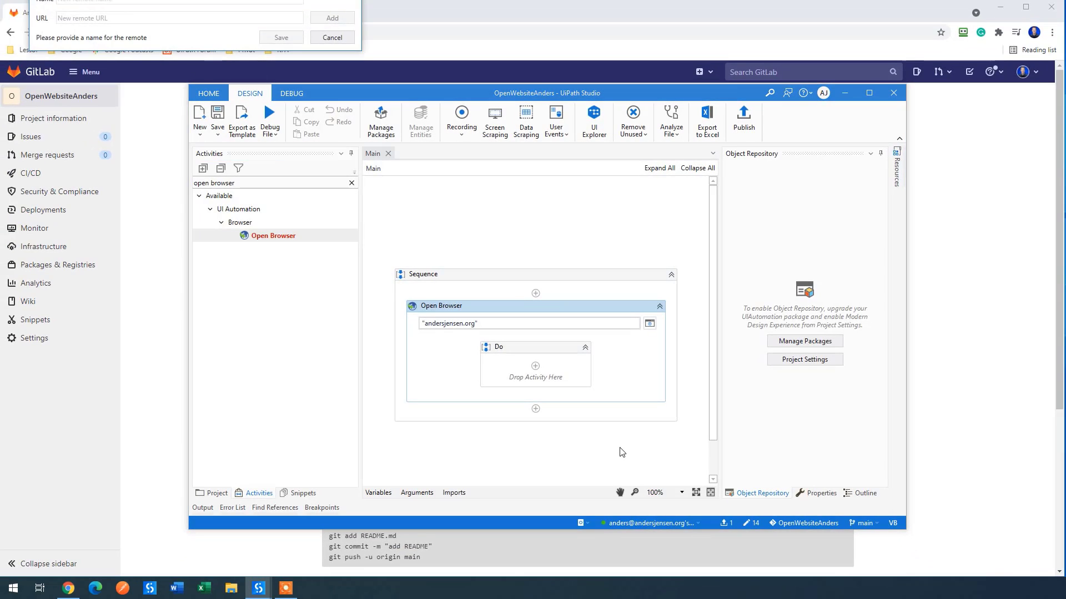
Step: Name the new remote repository OpenWebAnders
left_click_drag(417, 111, 417, 128)
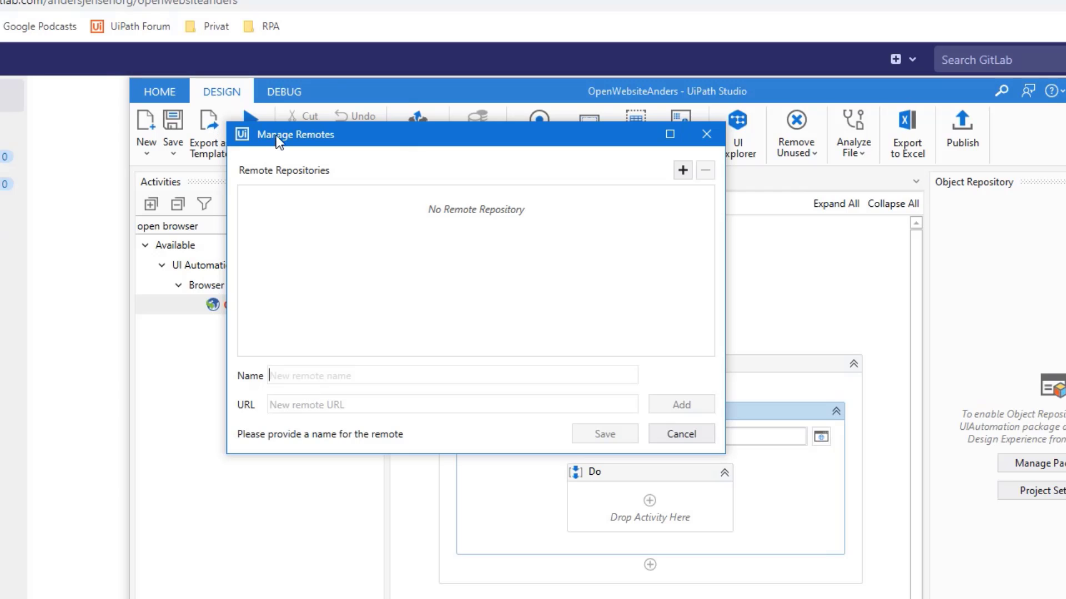
type("OpenWebs")
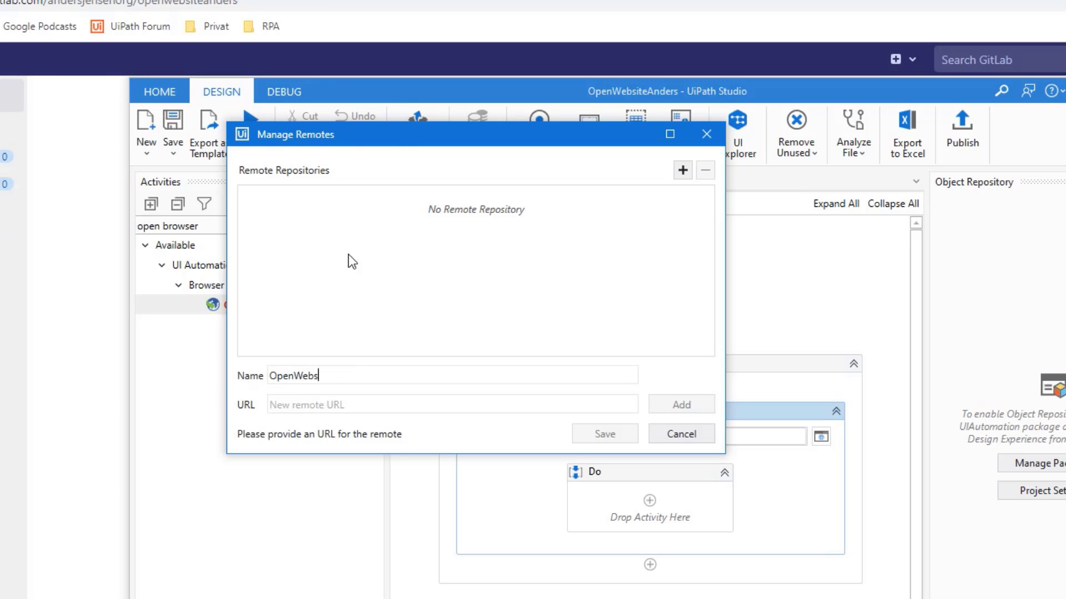
key("BackSpace")
type("Anders")
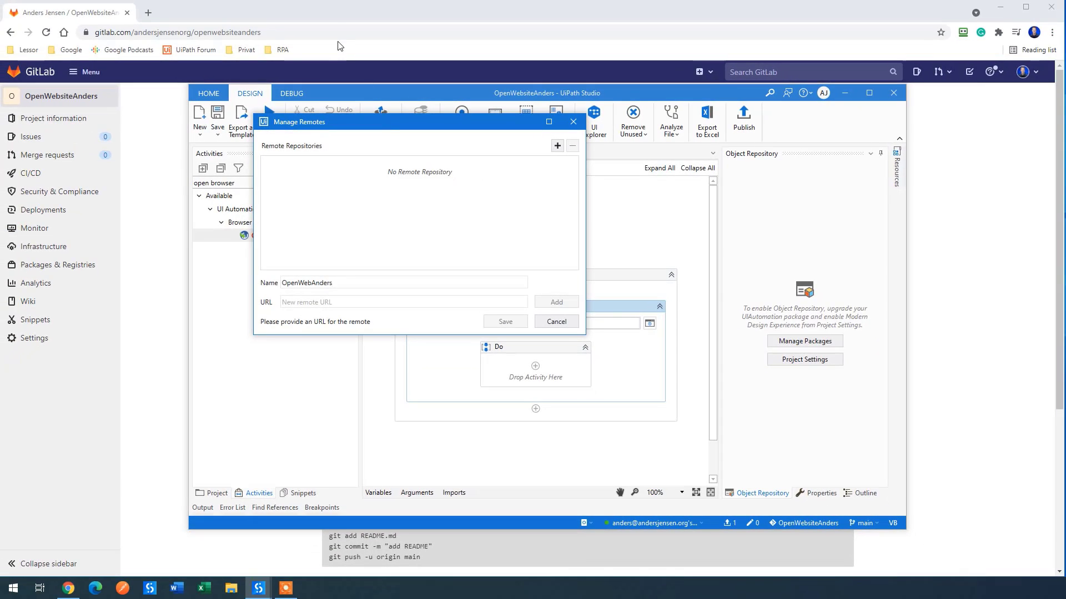
Step: Paste the GitLab project's HTTPS clone URL as the remote URL, add the remote and save
left_click(334, 15)
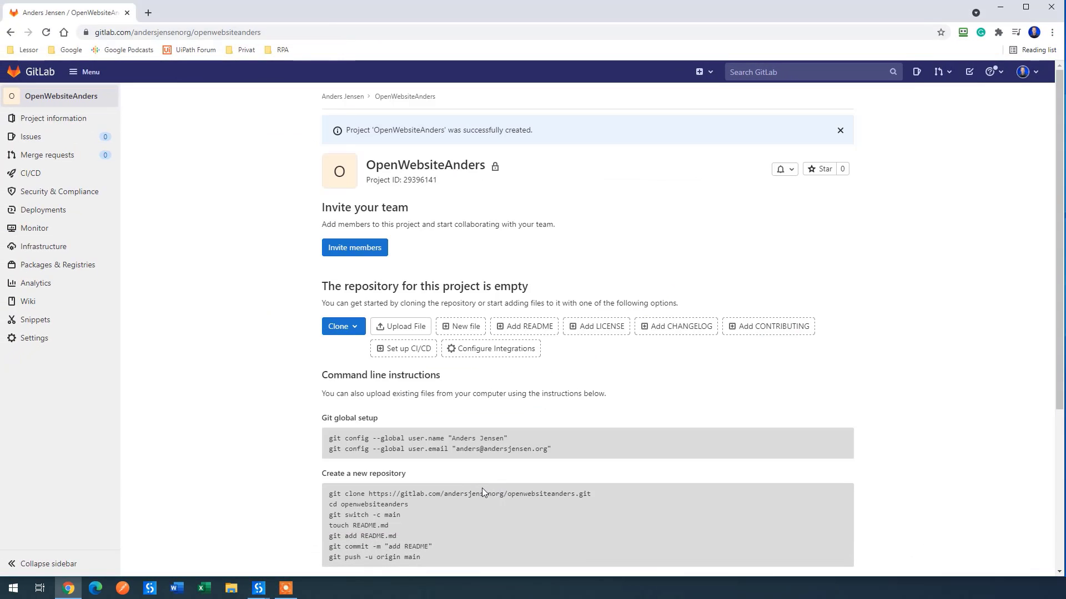
left_click(359, 330)
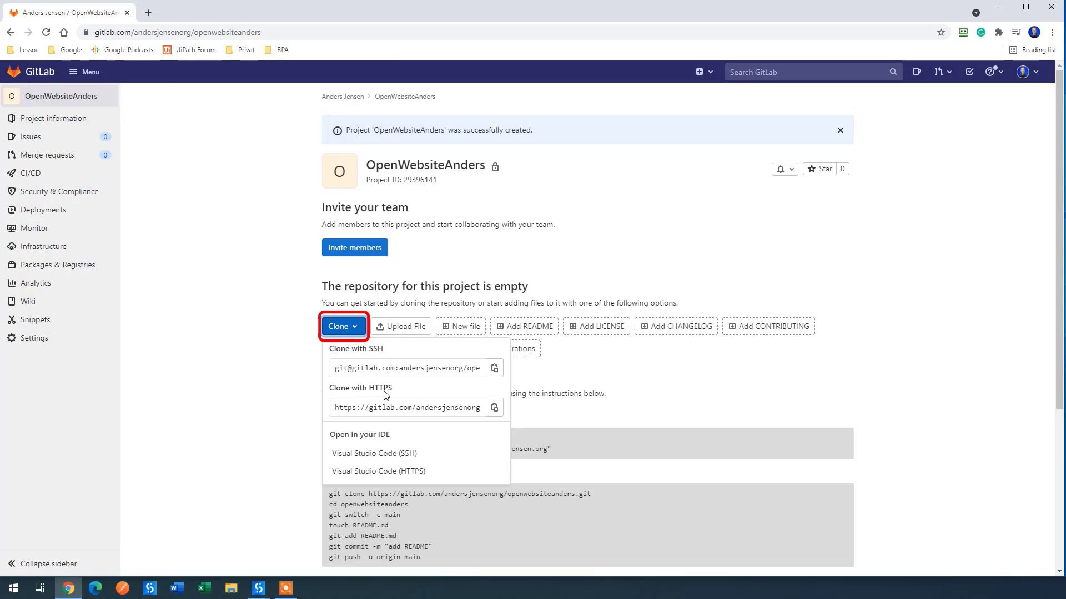
left_click(494, 408)
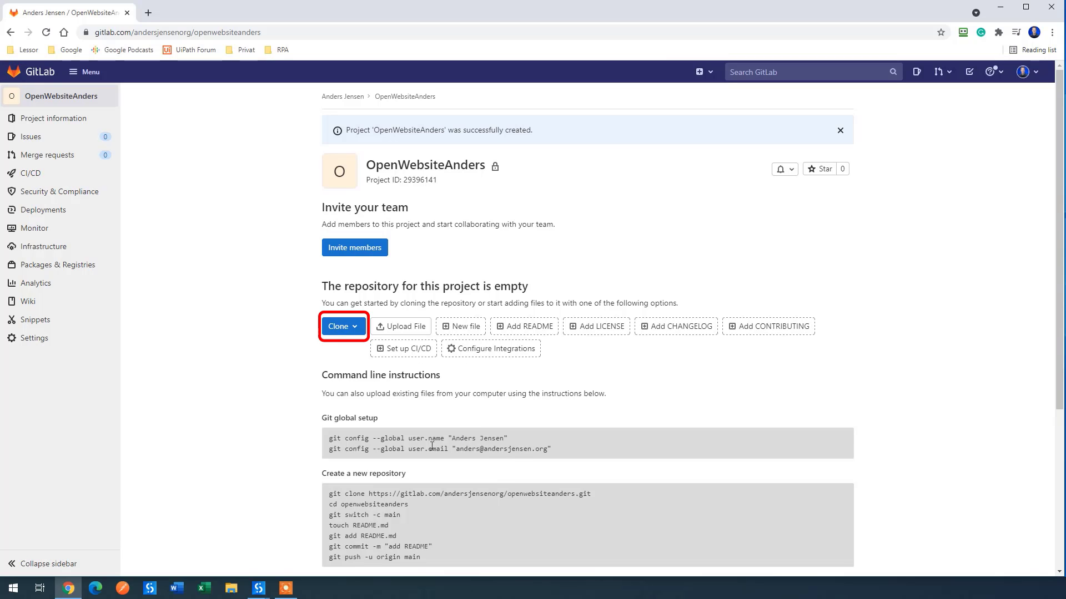
left_click(259, 590)
left_click(312, 527)
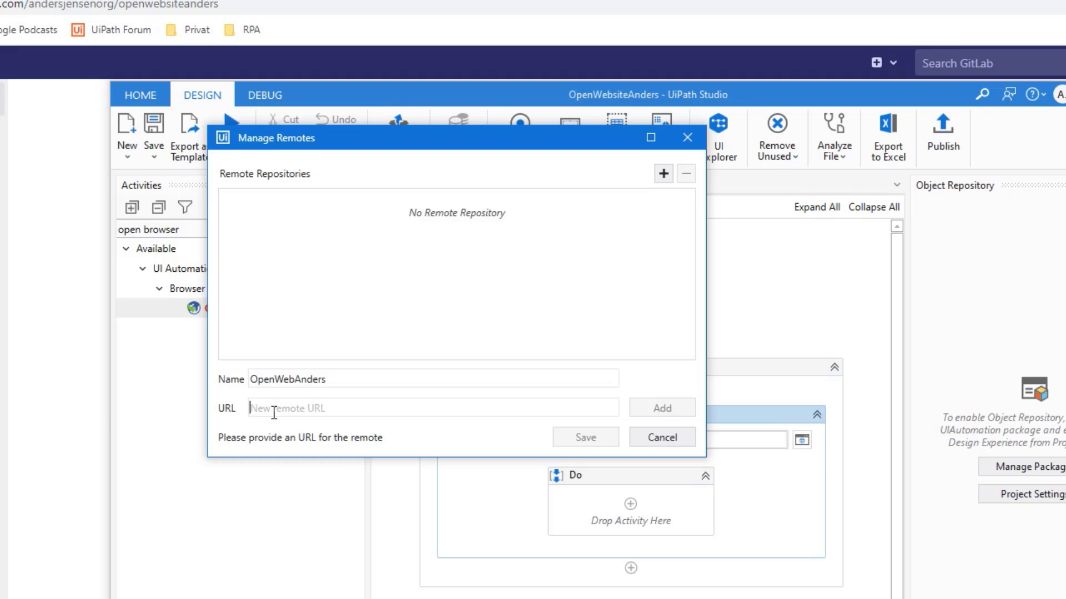
key("ctrl+v")
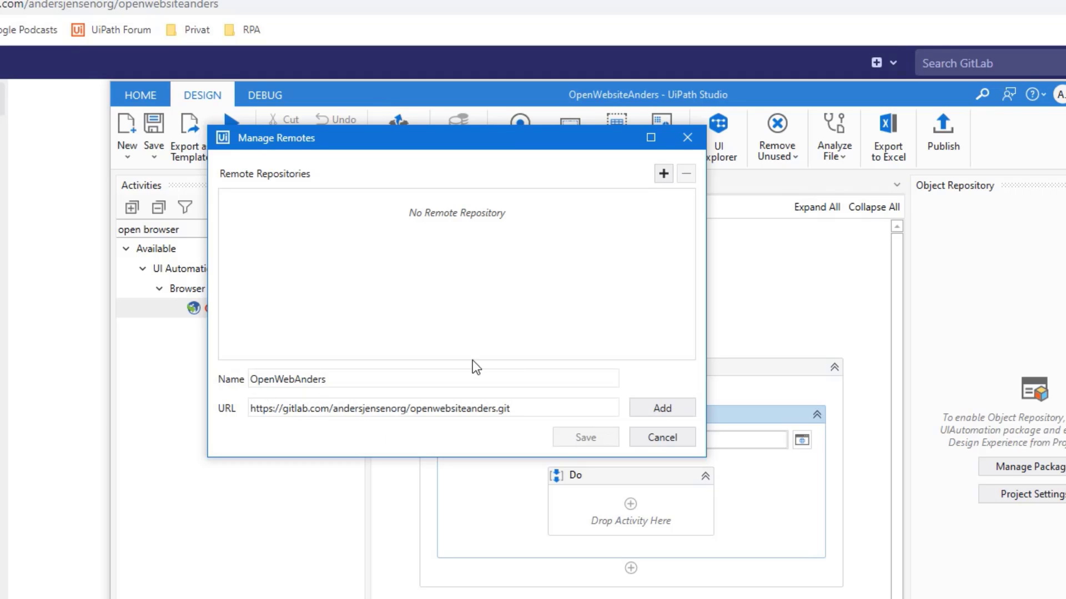
left_click(671, 410)
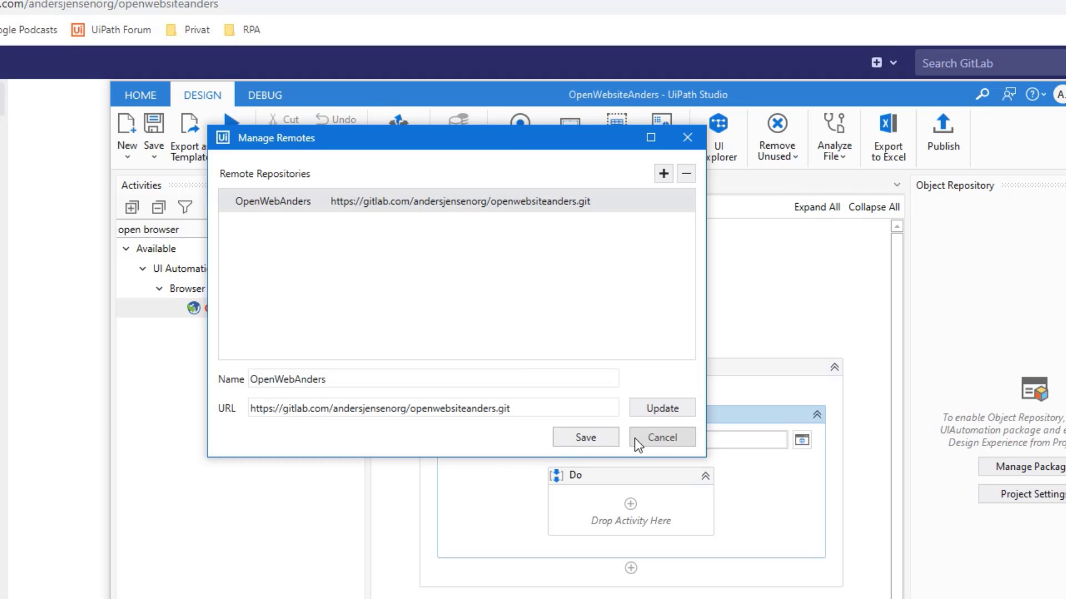
left_click(578, 438)
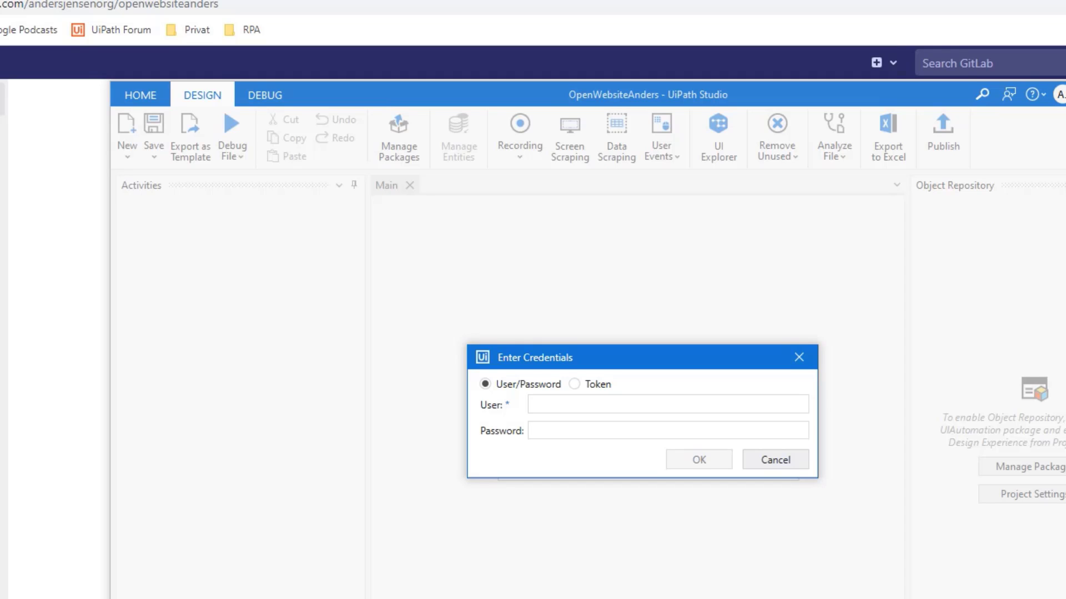
Step: Enter the GitLab account user name and password and confirm to finish the push
left_click(571, 404)
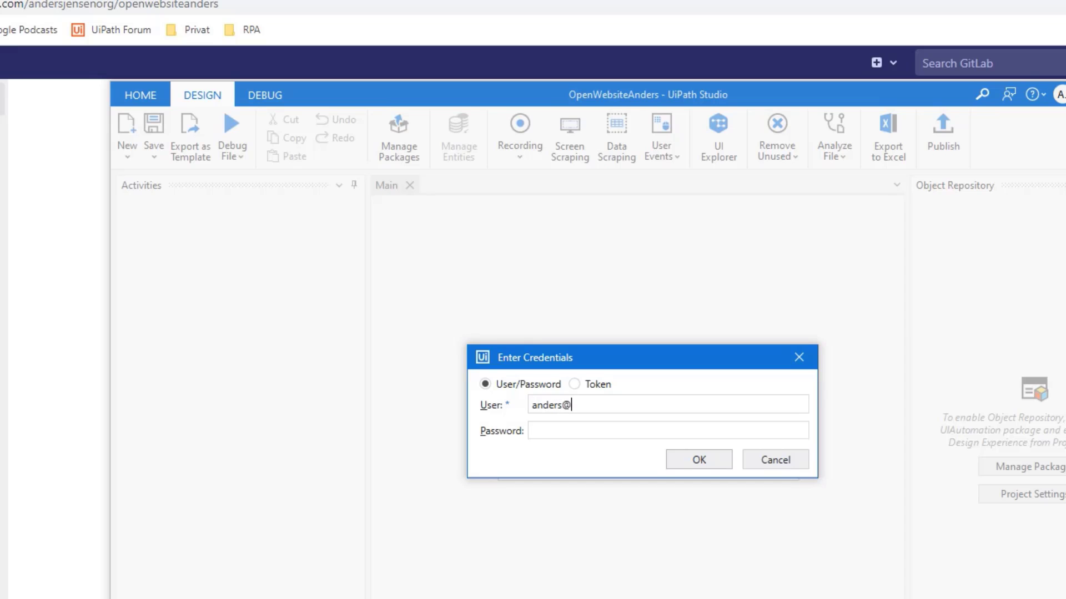
left_click(563, 429)
key("ctrl+v")
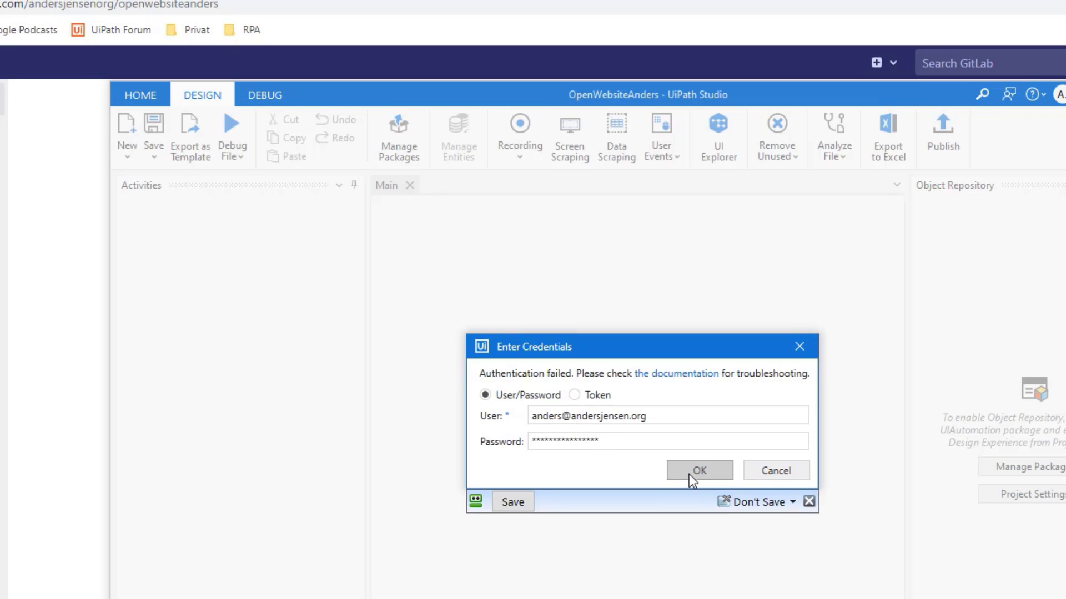
left_click(688, 475)
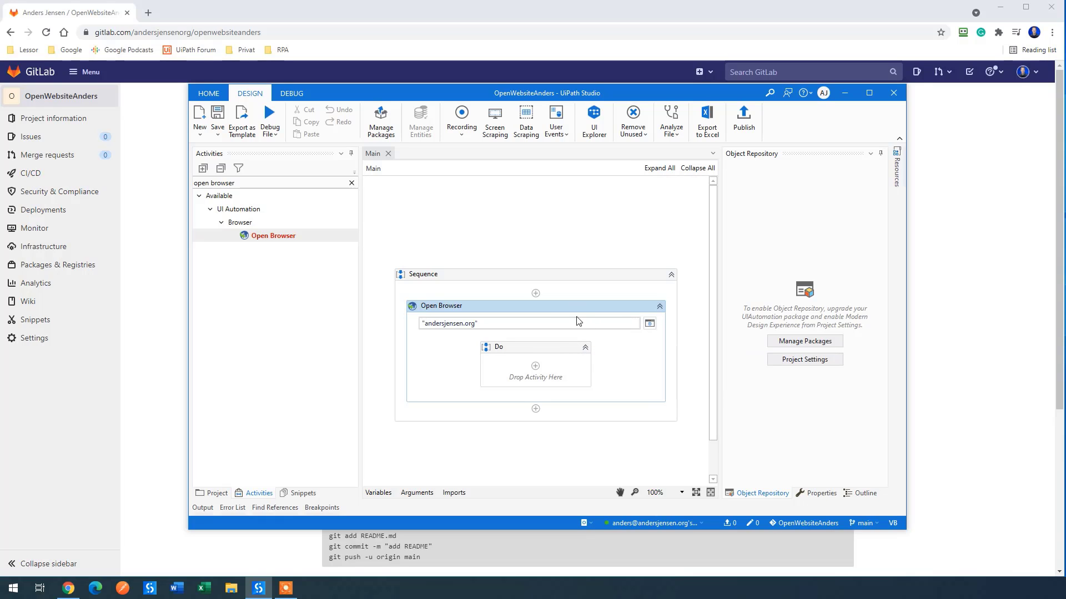
Step: Reload the GitLab project page to check the pushed .settings, Main.xaml and project.json files
left_click(242, 10)
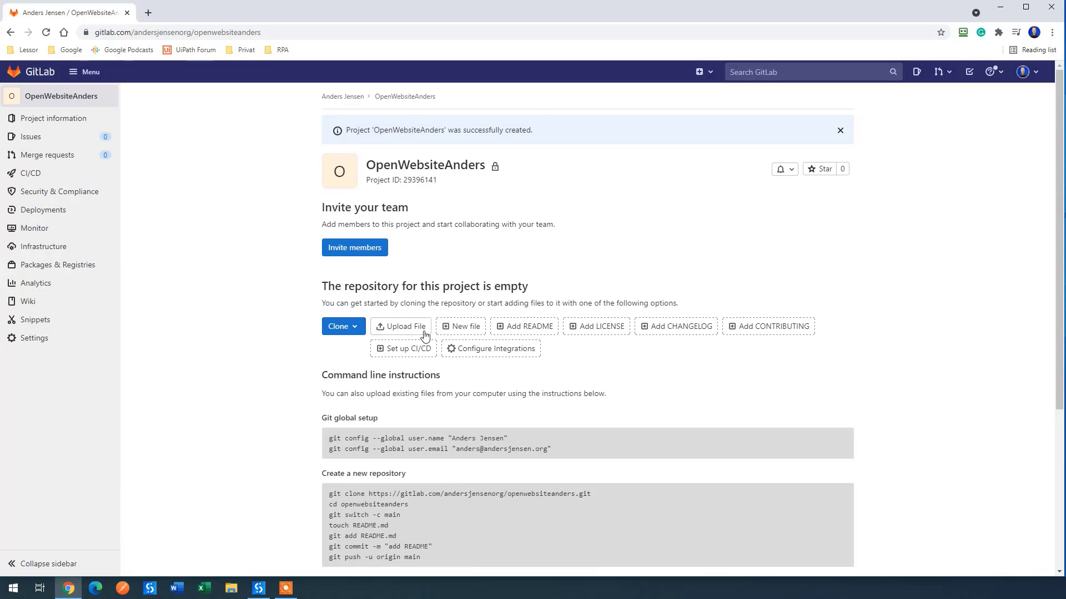
left_click(46, 33)
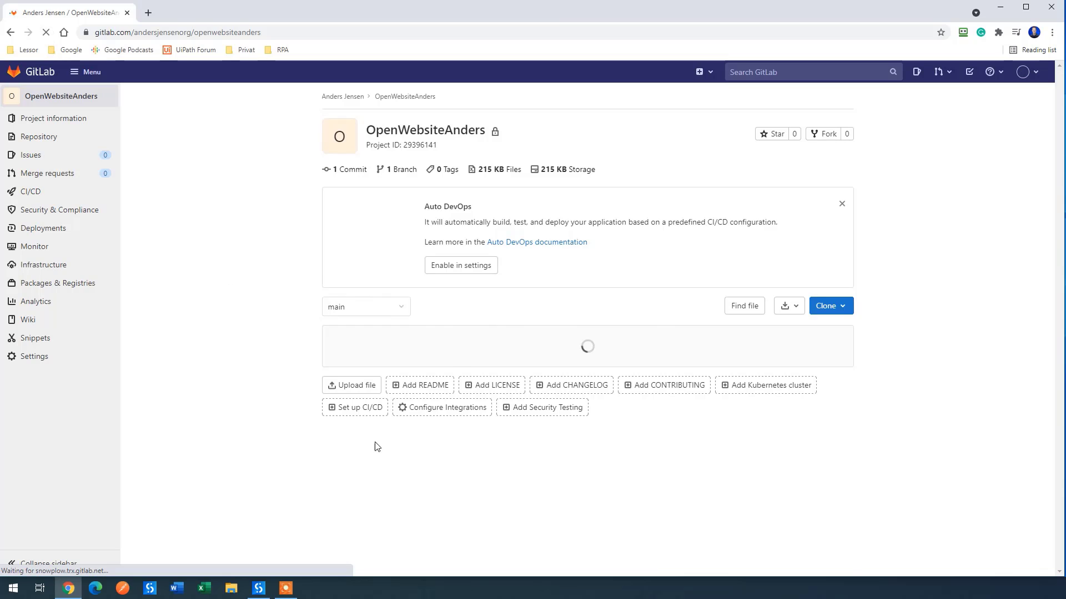
scroll(423, 494, "down", 1)
scroll(423, 494, "down", 1)
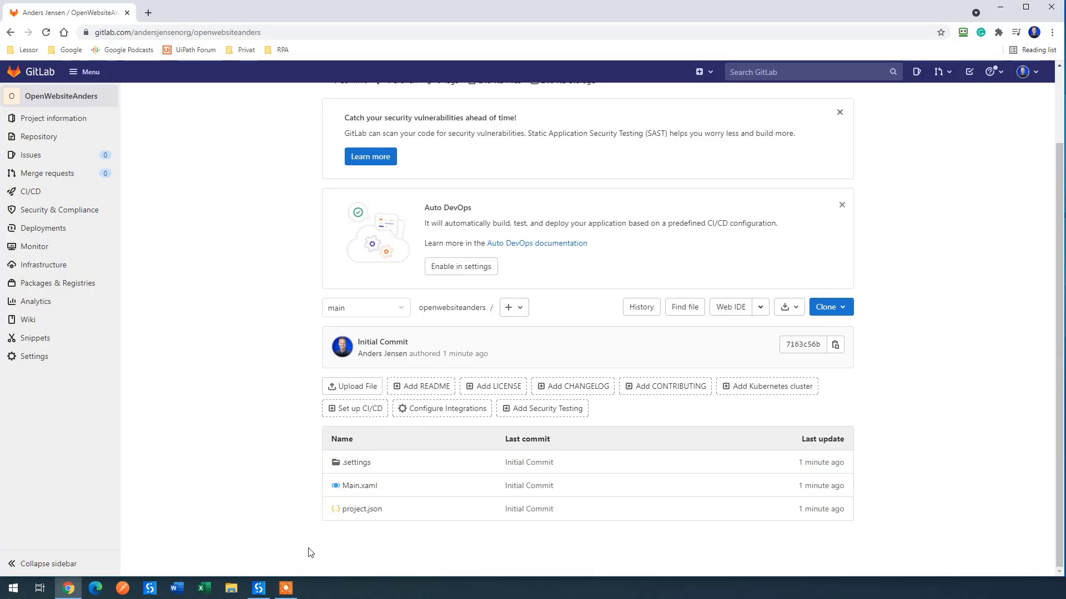
left_click(259, 590)
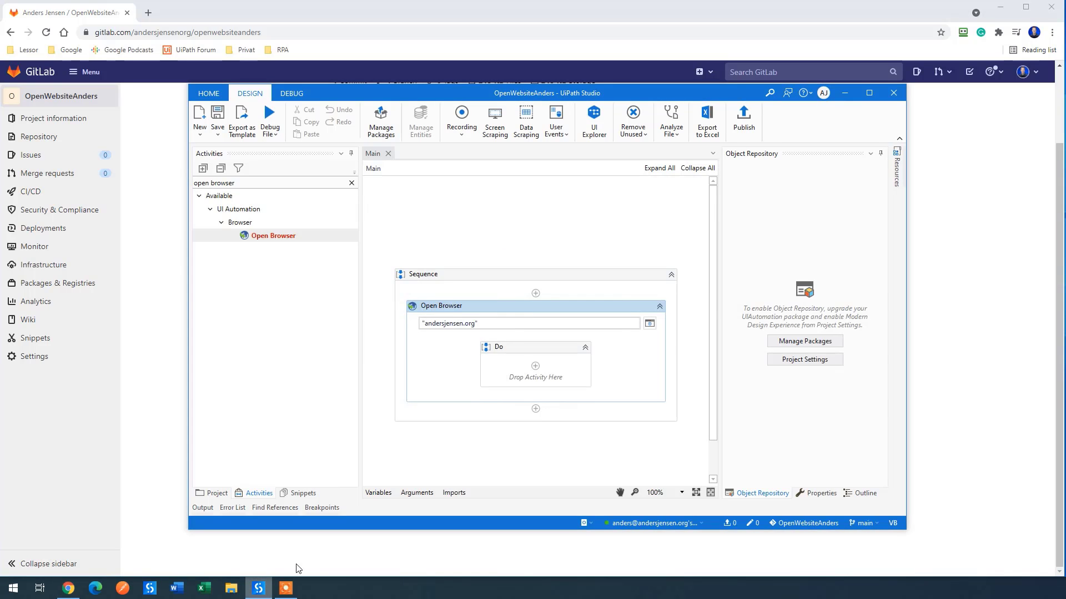
Step: Search activities for 'message' and drag a Message Box below Open Browser
left_click_drag(443, 104, 448, 94)
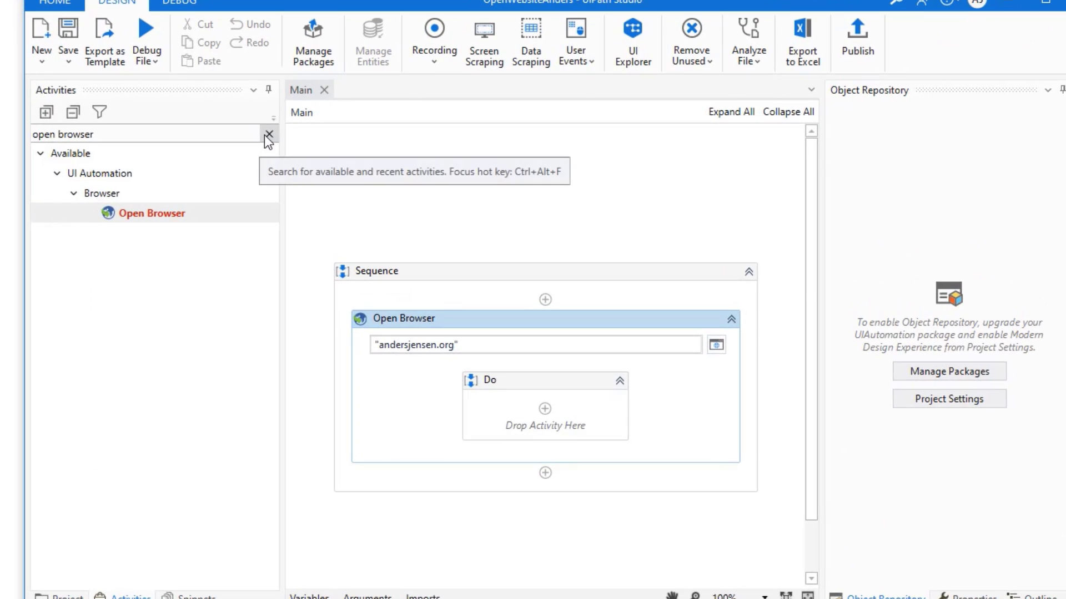
left_click(265, 136)
type("messa")
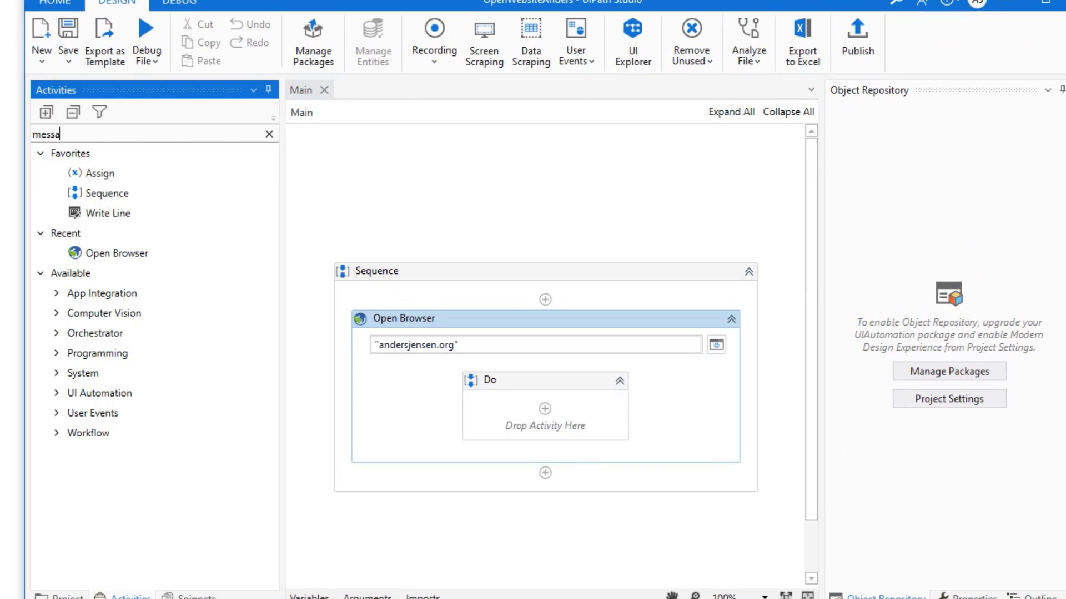
type("ge")
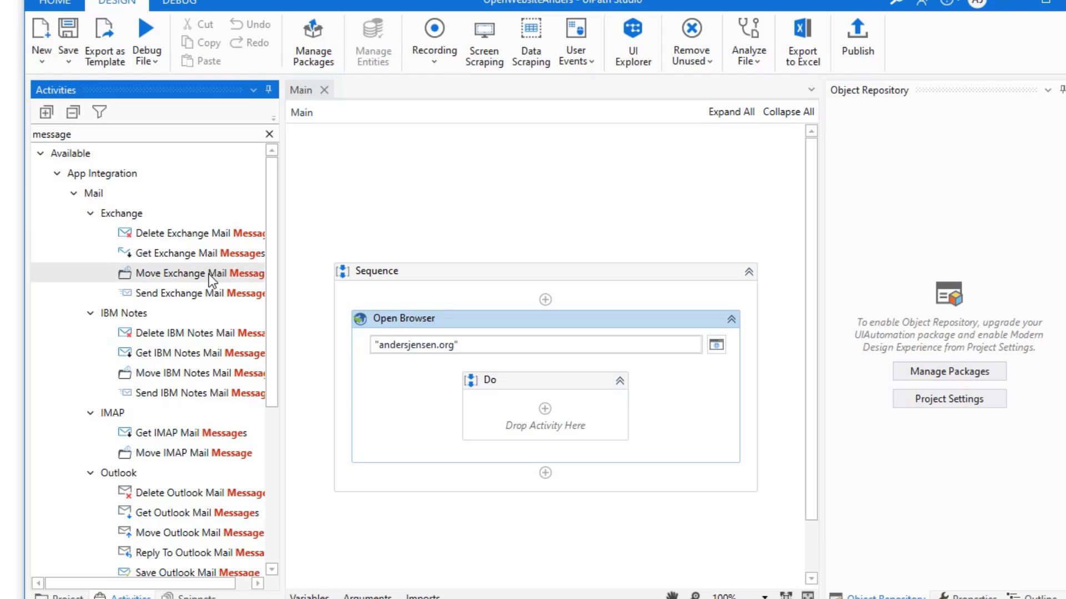
scroll(211, 280, "down", 5)
left_click_drag(143, 561, 484, 490)
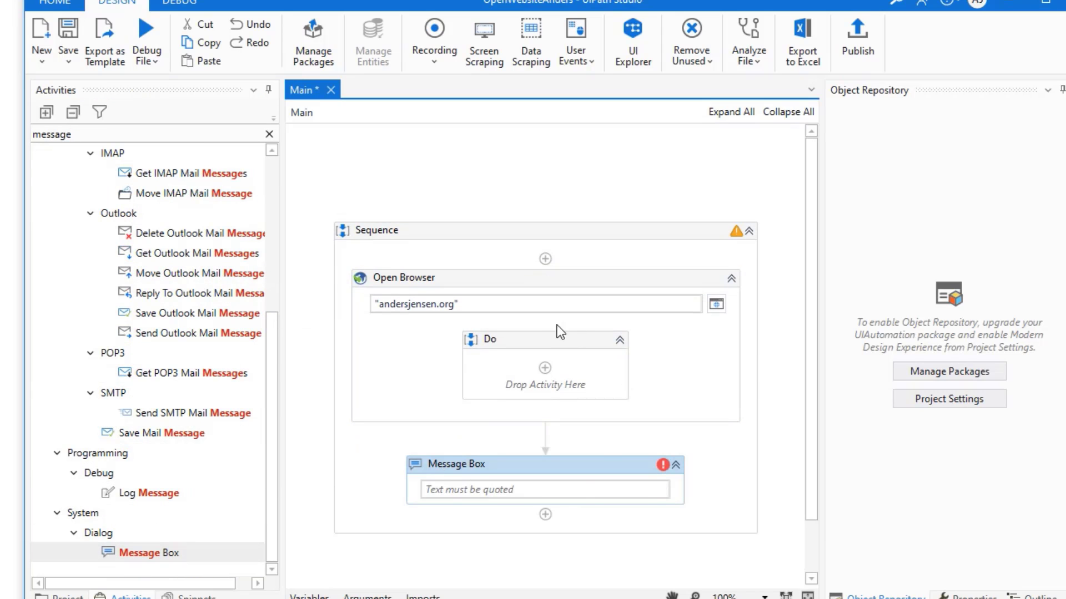
Step: Set the Message Box text to "Hello viewer, you are awesome"
left_click(459, 489)
type("\"")
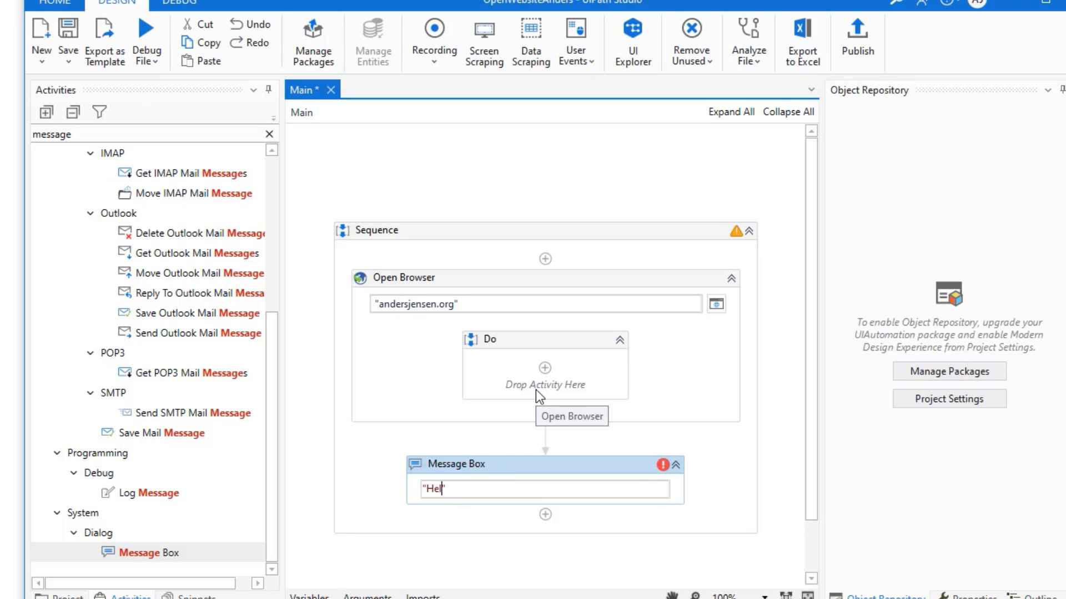
type("Hello viewer, you ")
type("are awesome")
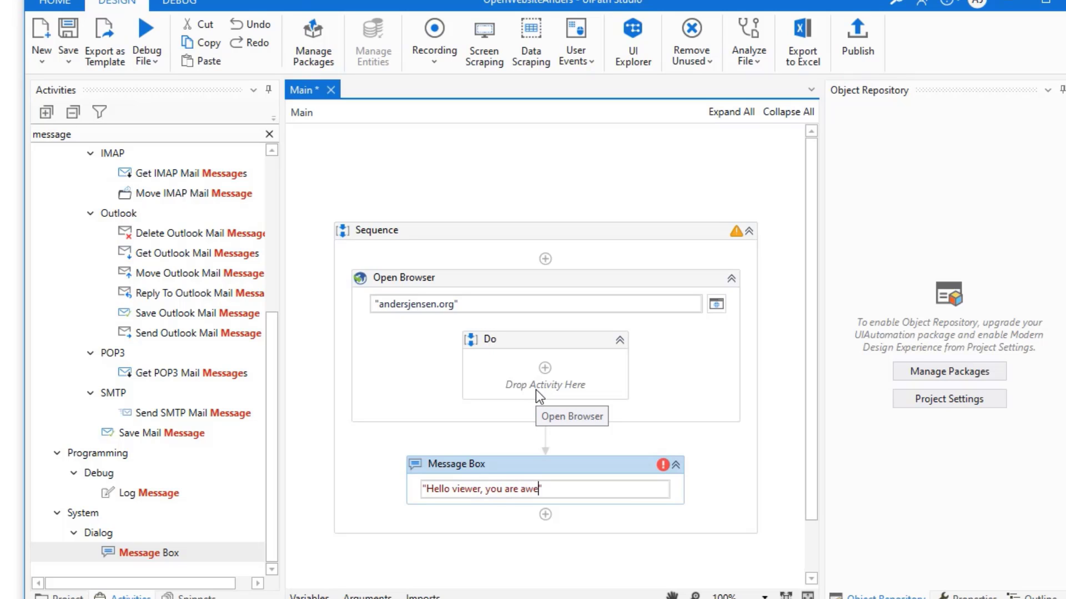
left_click(540, 467)
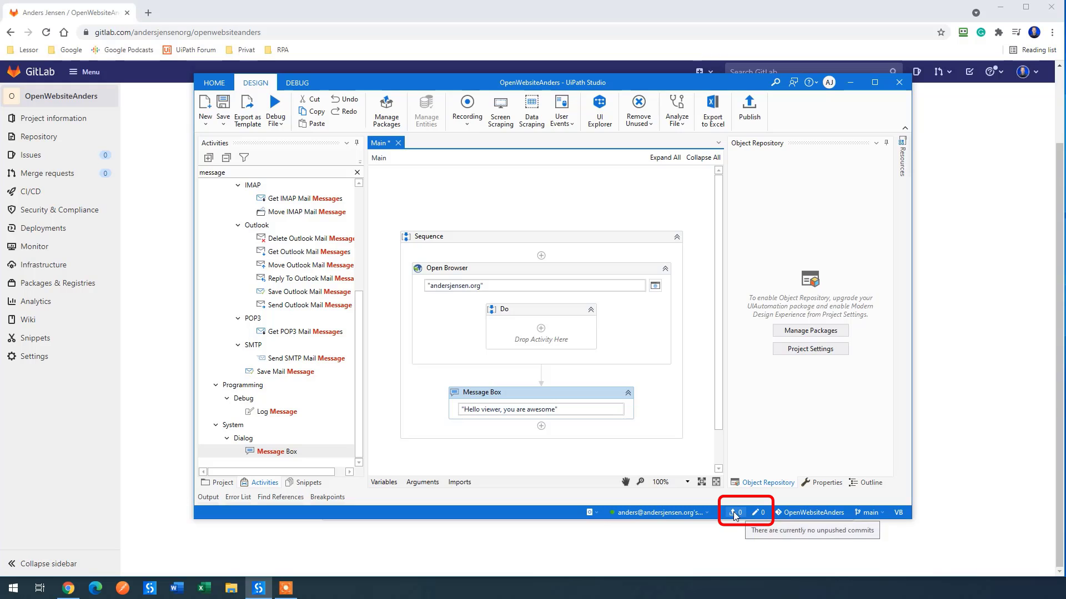
Step: Save the workflow and look over the pending changes and the project's source control options
left_click(222, 111)
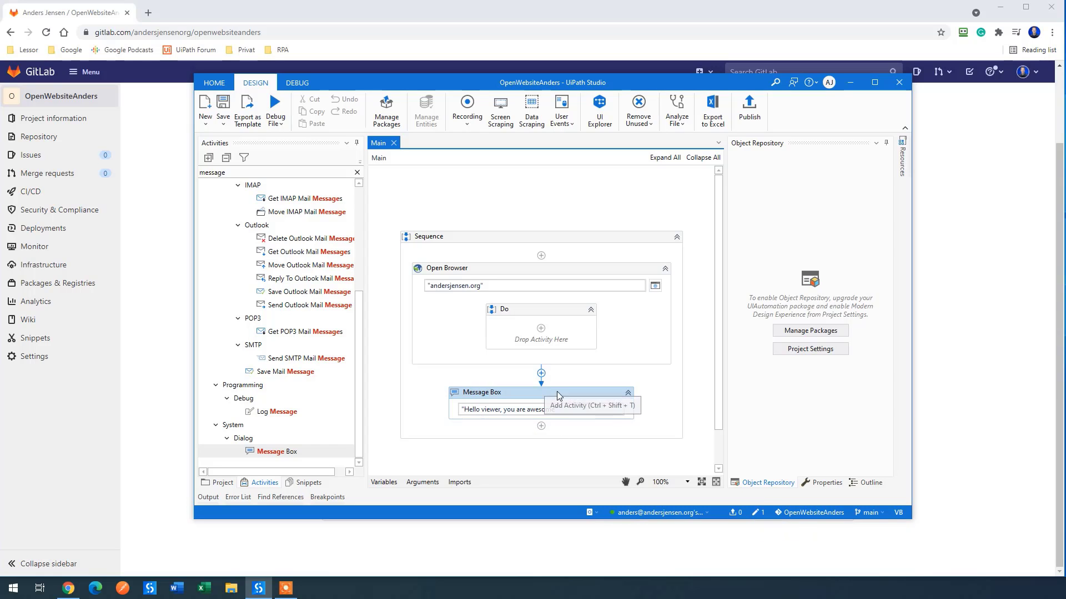
left_click(760, 514)
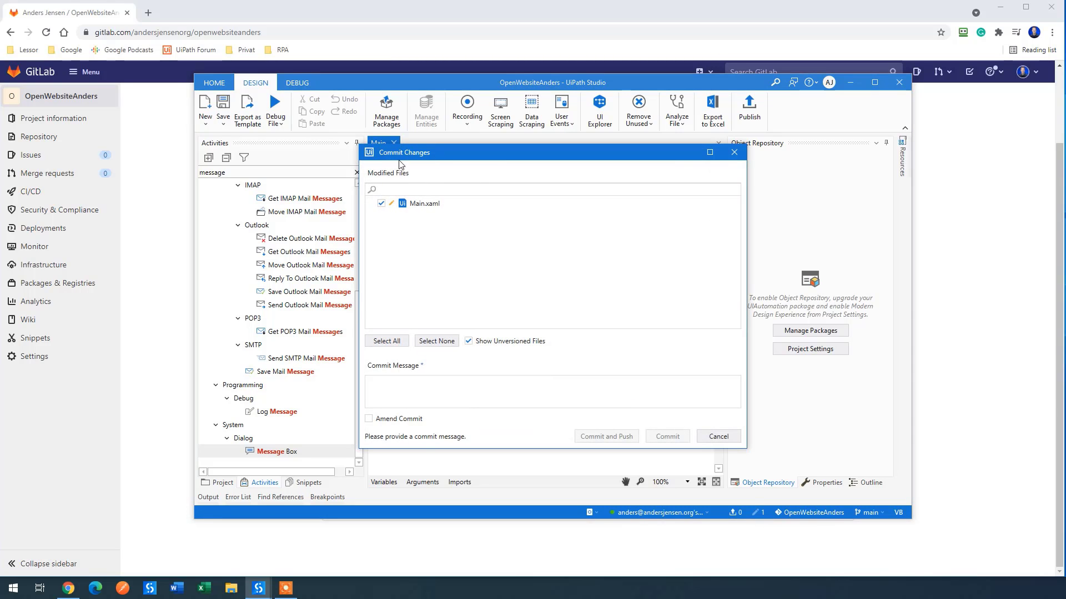
left_click(718, 436)
left_click(224, 484)
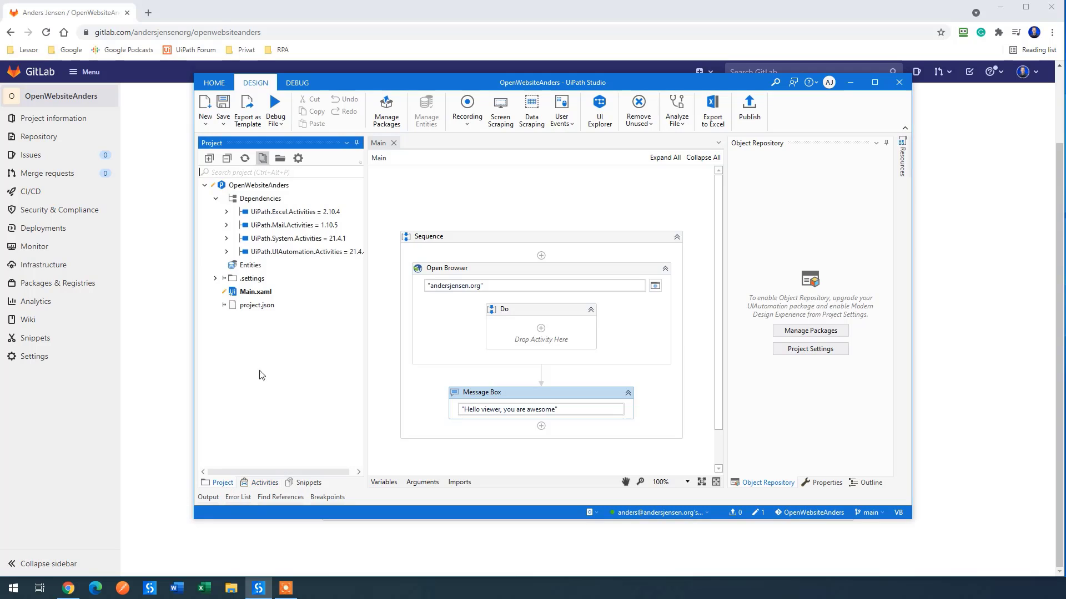
right_click(261, 186)
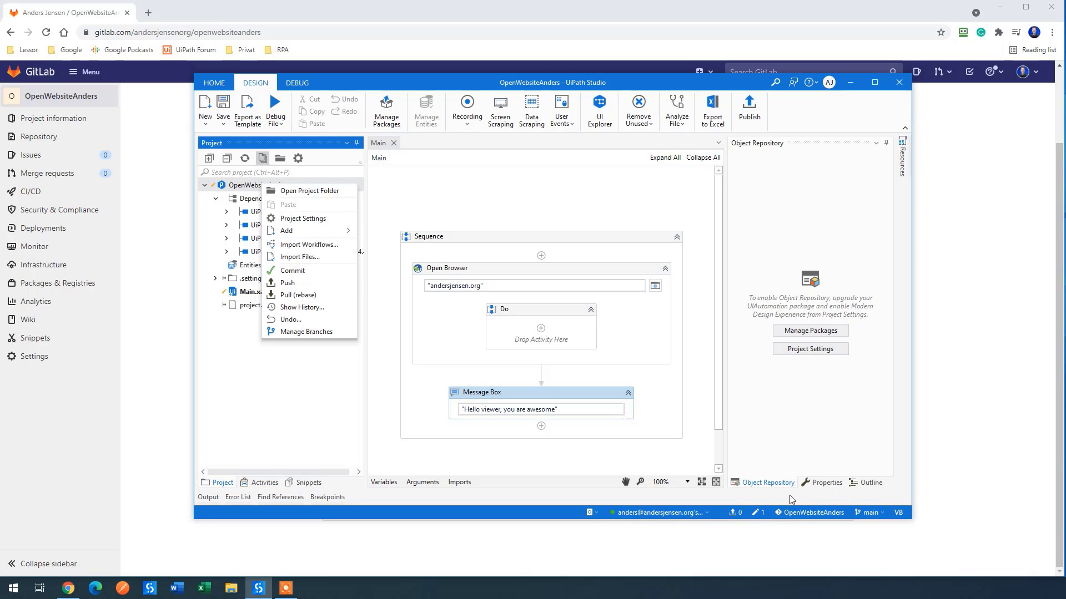
left_click(593, 401)
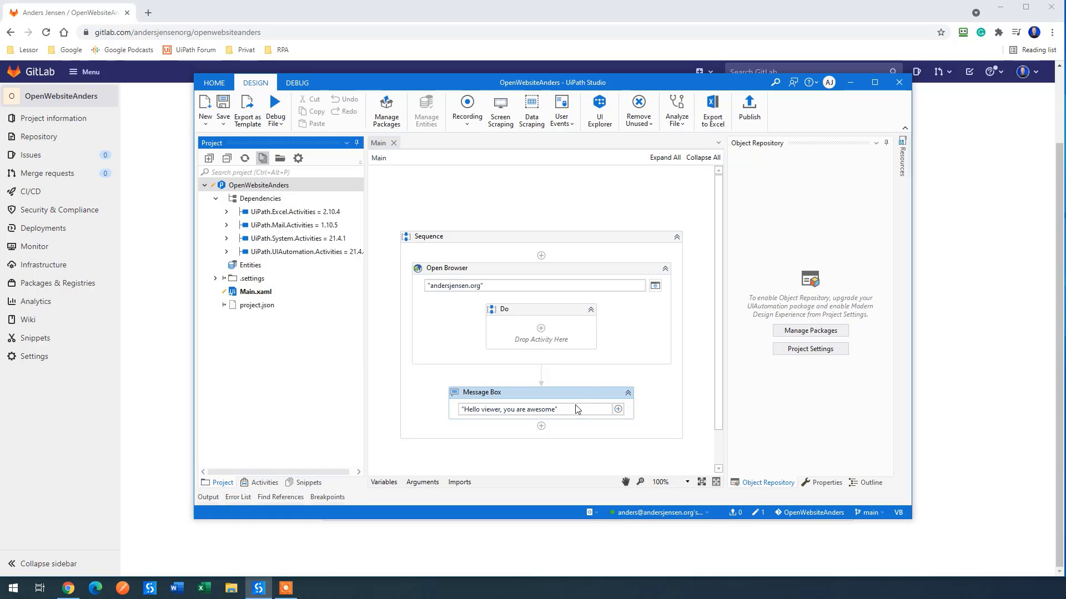
Step: Commit the Main.xaml change as 'Message added' and push it to GitLab
left_click(769, 515)
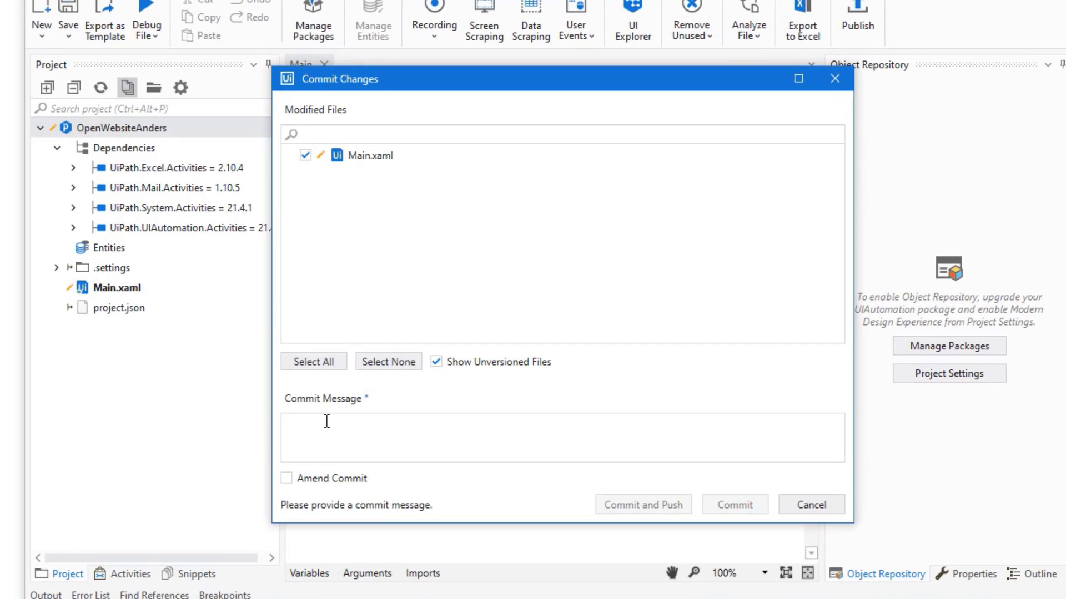
left_click(327, 422)
type("M")
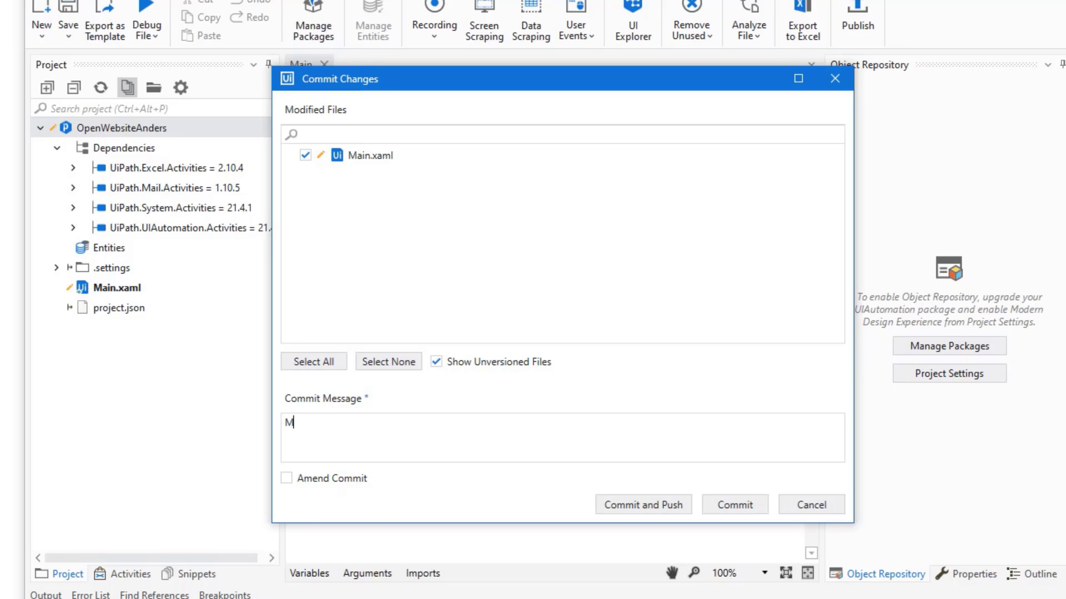
type("essage added")
left_click(642, 501)
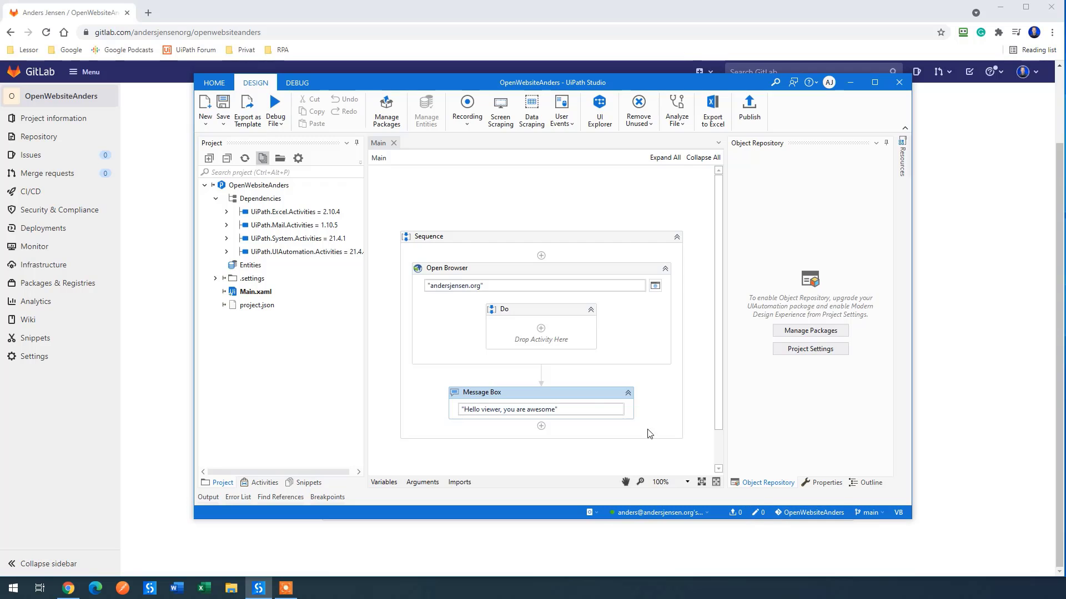
Step: Add a trailing space after 'awesome' in the Message Box text and save the workflow
left_click(584, 391)
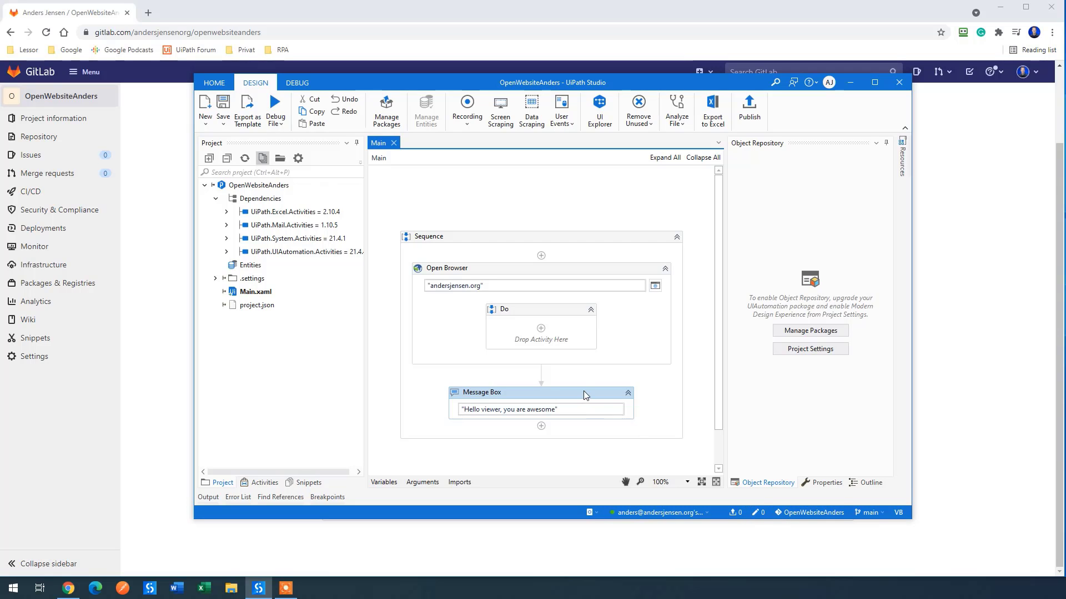
left_click(553, 409)
left_click(420, 416)
left_click(225, 111)
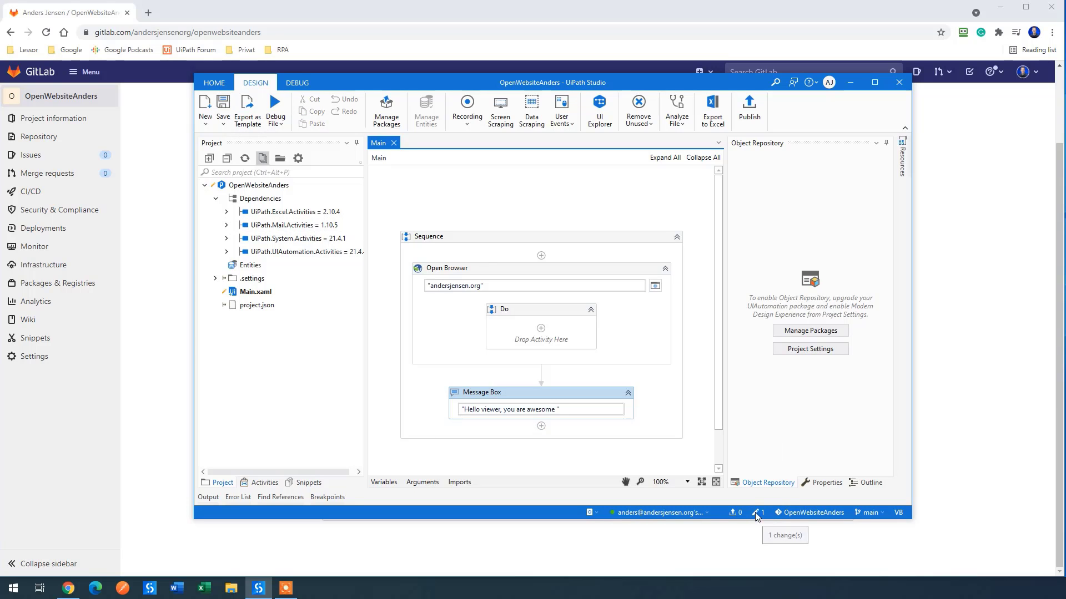
Step: Commit the change locally with the message 'Space added to Message Box'
left_click(783, 532)
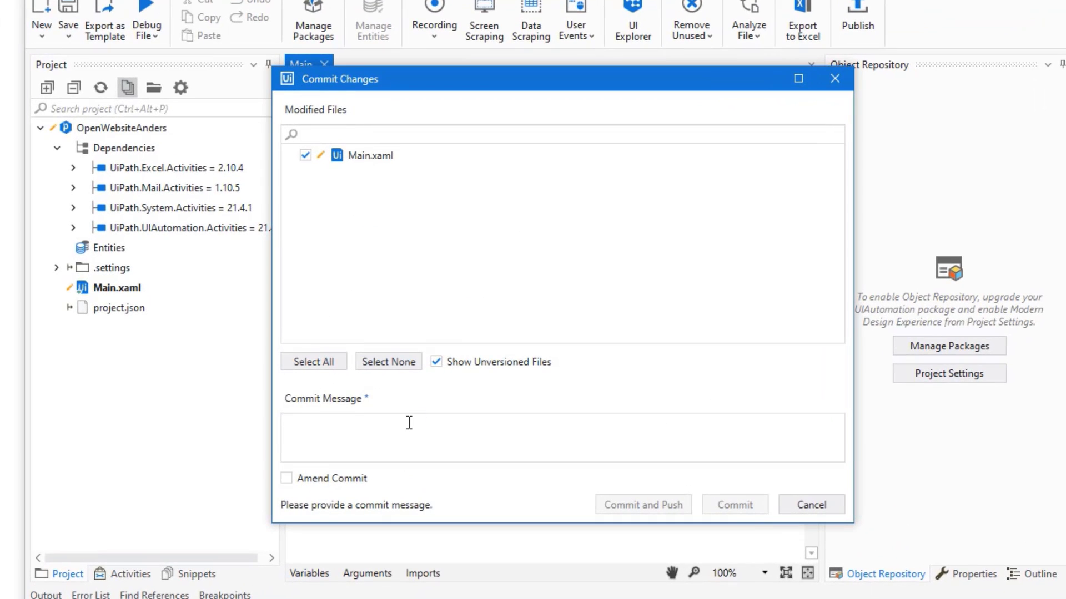
left_click(409, 423)
type("Space added to Message")
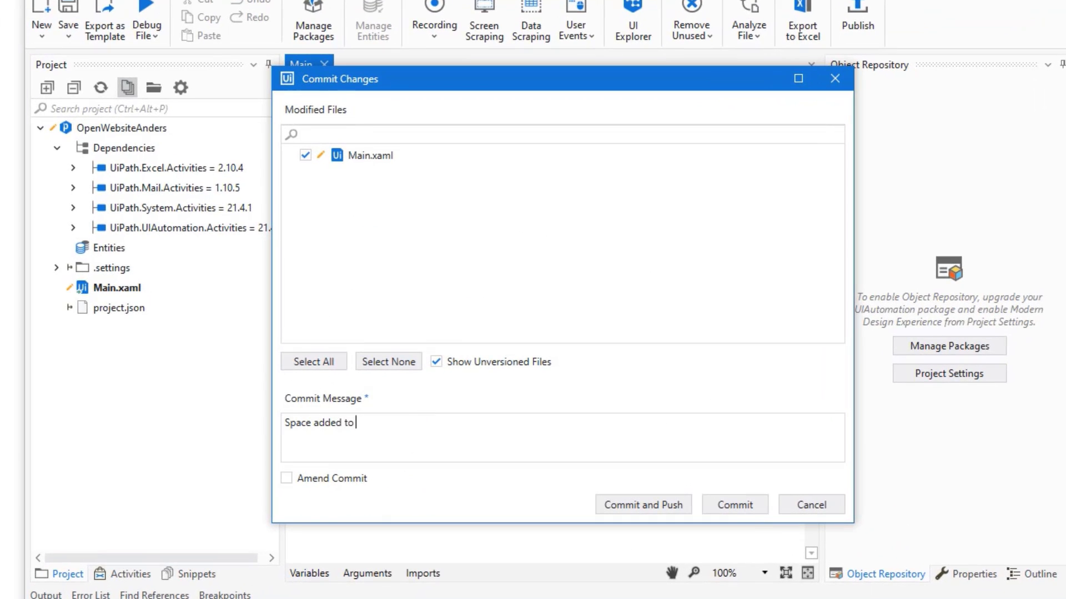
type(" Box")
left_click(738, 503)
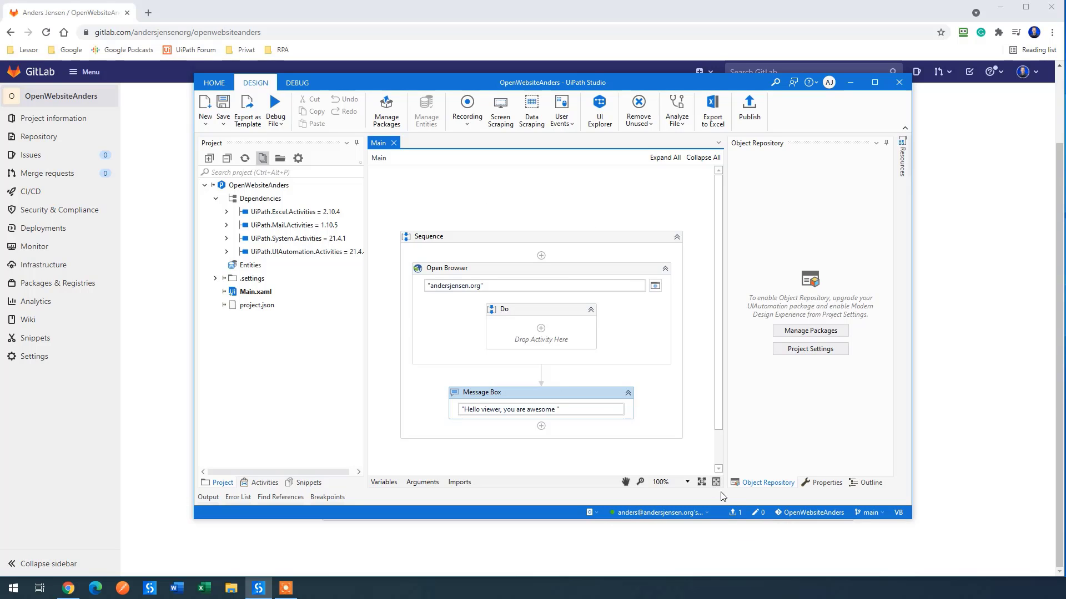
Step: Push the Message Box commit to GitLab, check the branch options, and move the window aside
left_click(734, 513)
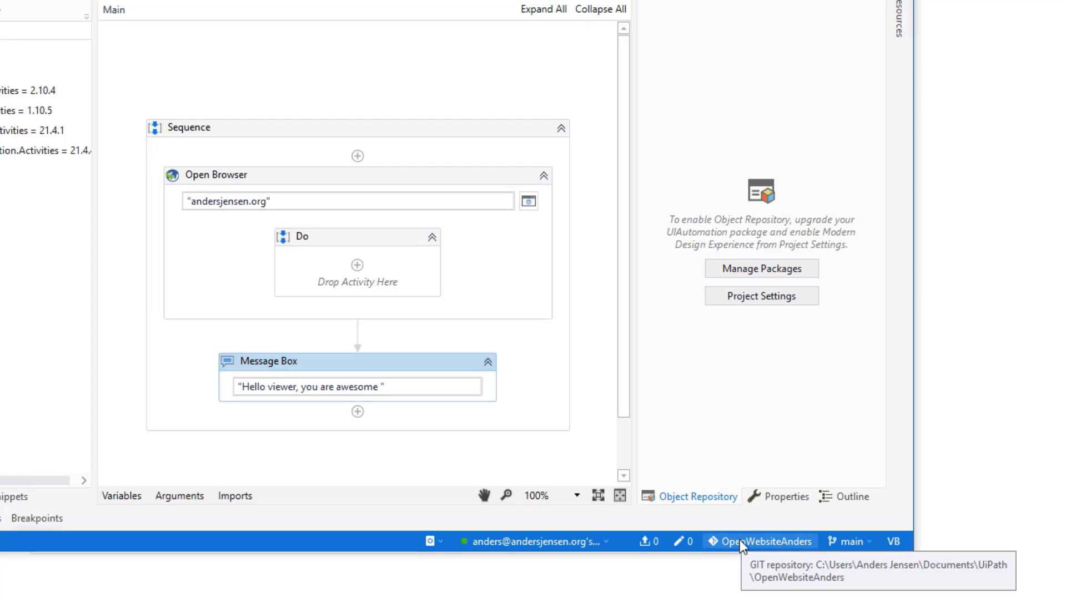
left_click(872, 539)
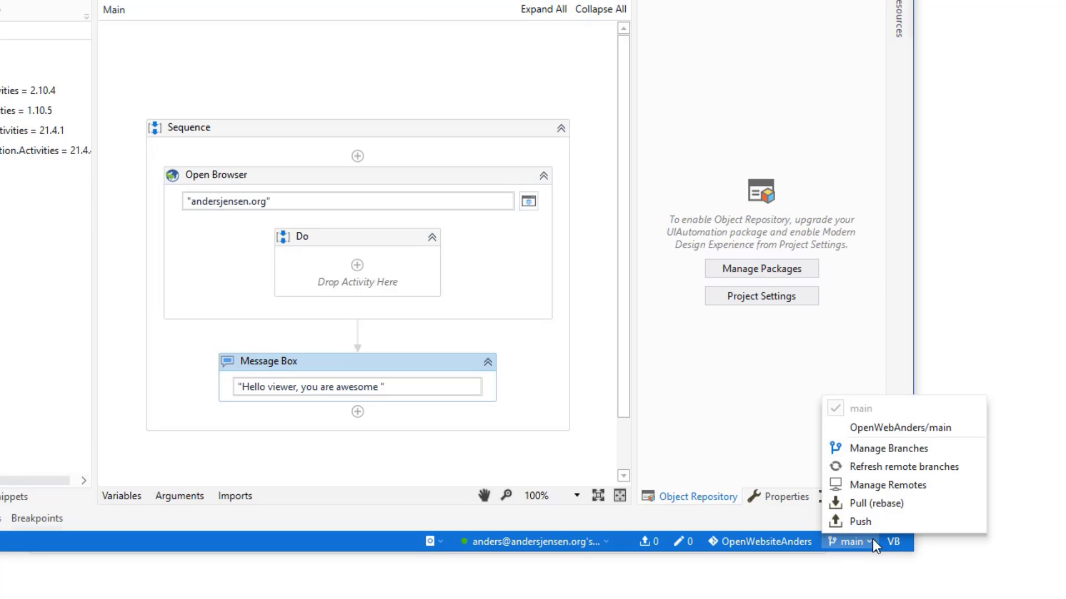
left_click(734, 420)
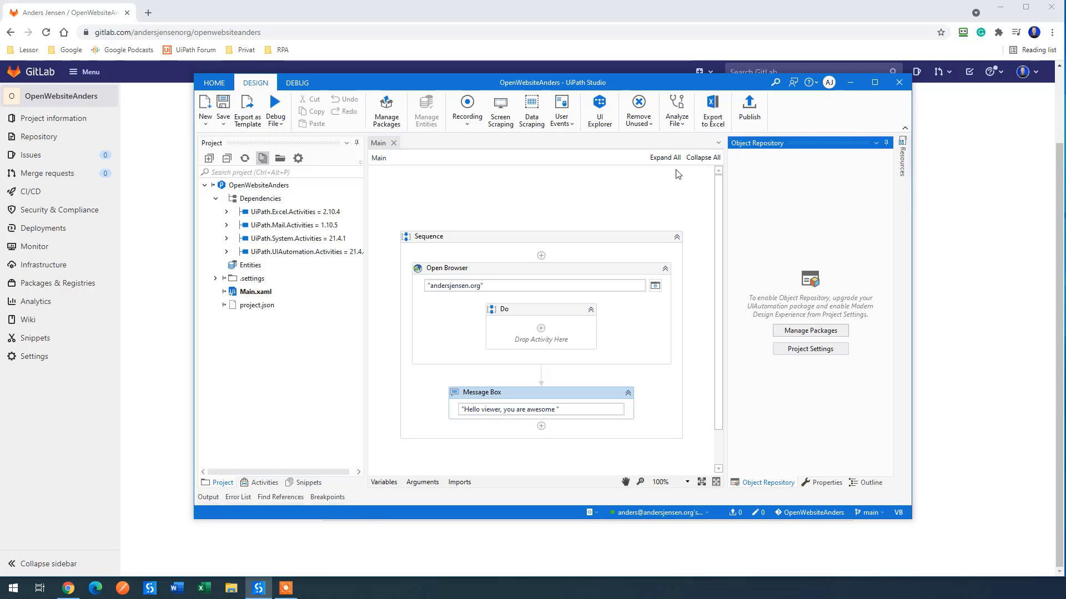
left_click_drag(426, 91, 542, 42)
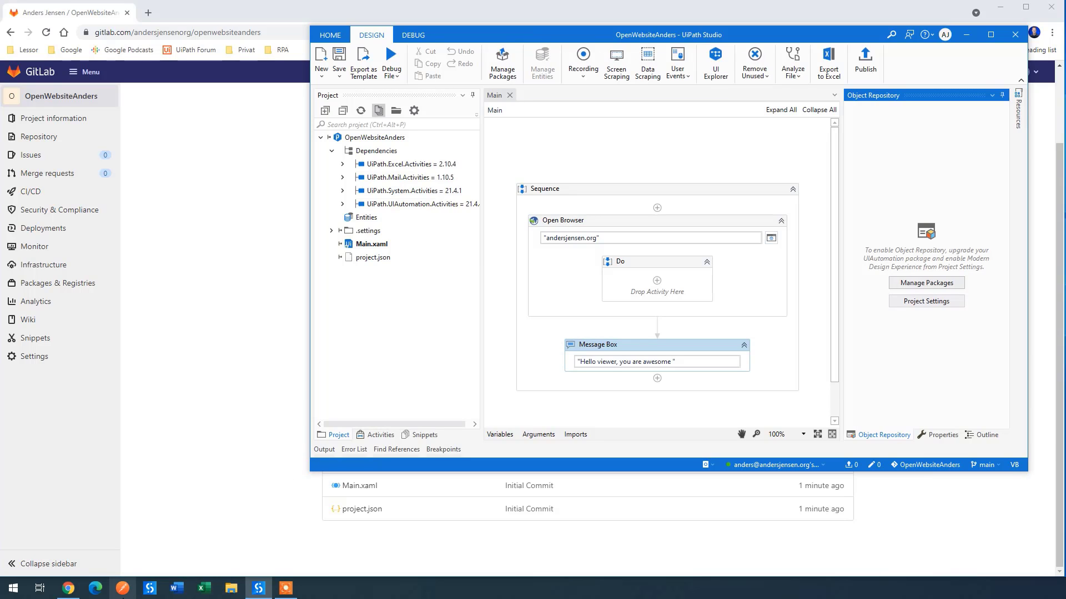
Step: Launch a second UiPath Studio instance from the taskbar and bring its Start window forward
left_click(165, 587)
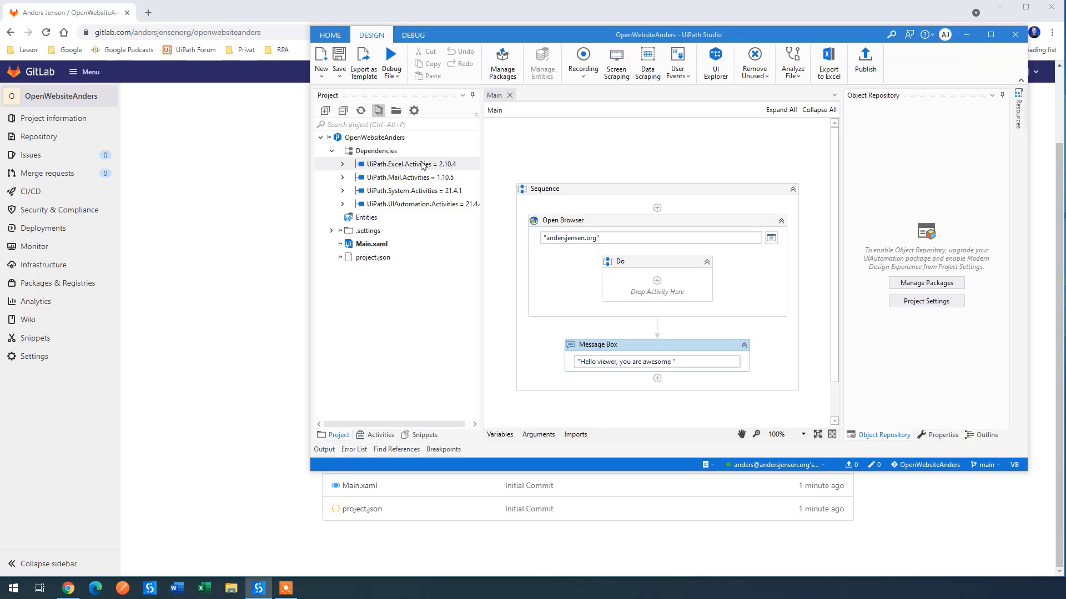
left_click_drag(555, 34, 591, 8)
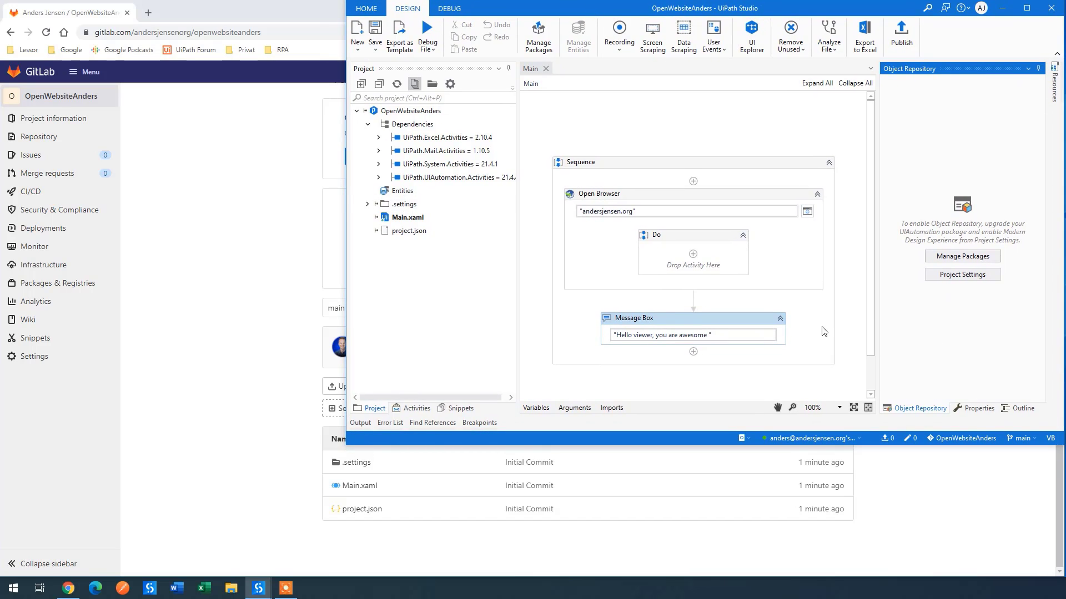
mouse_move(265, 596)
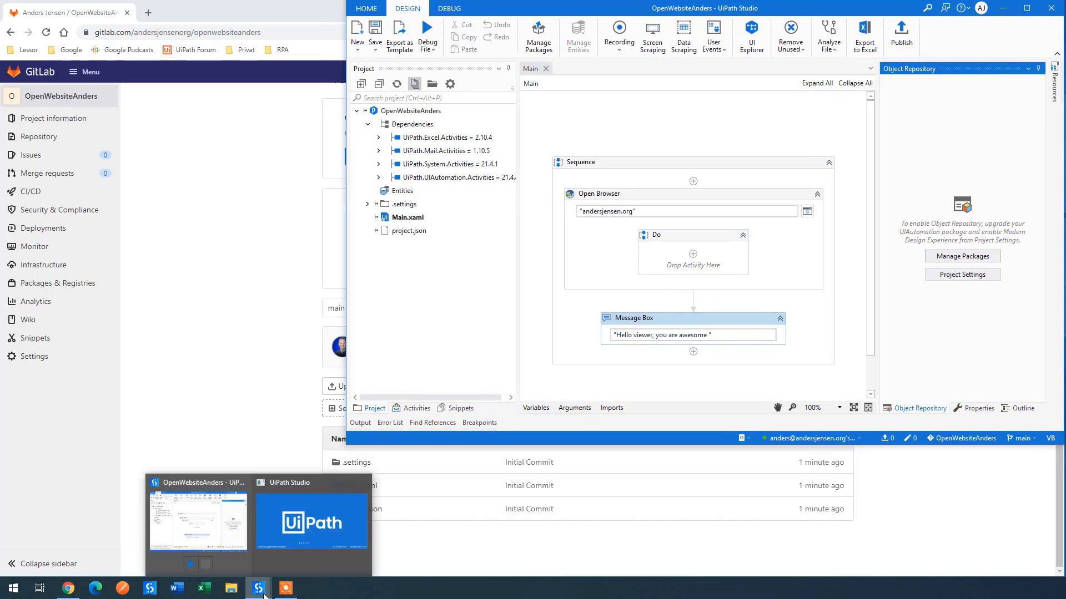
left_click(288, 525)
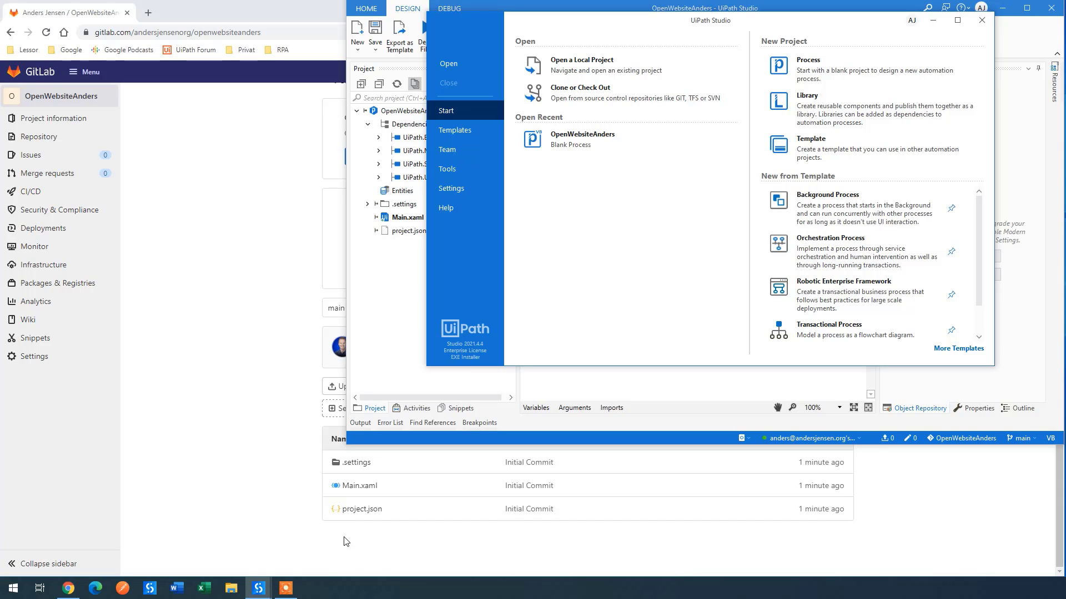
left_click_drag(600, 23, 181, 233)
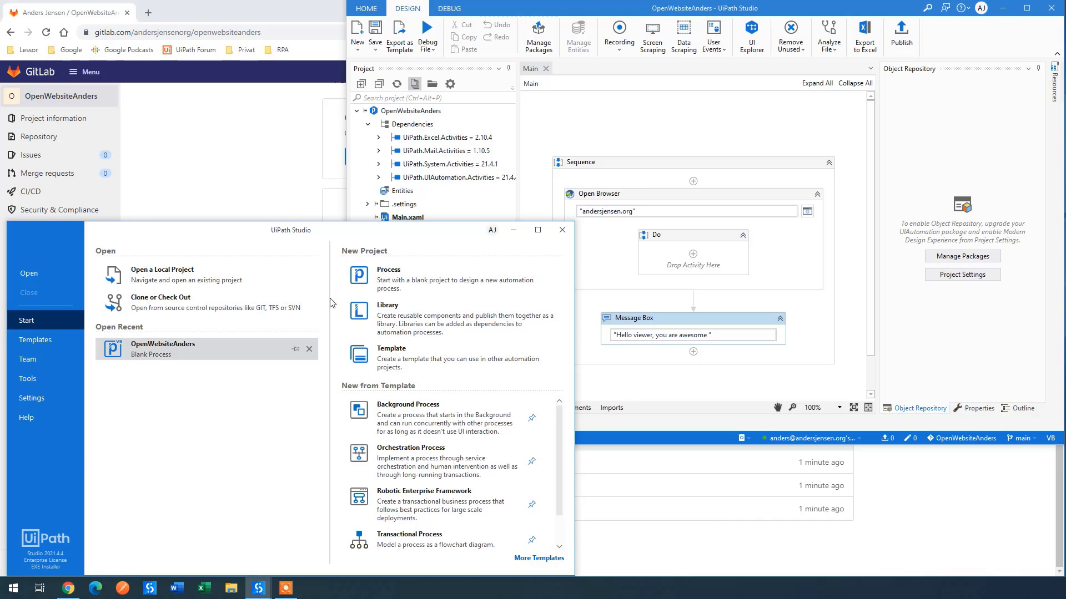
left_click(195, 18)
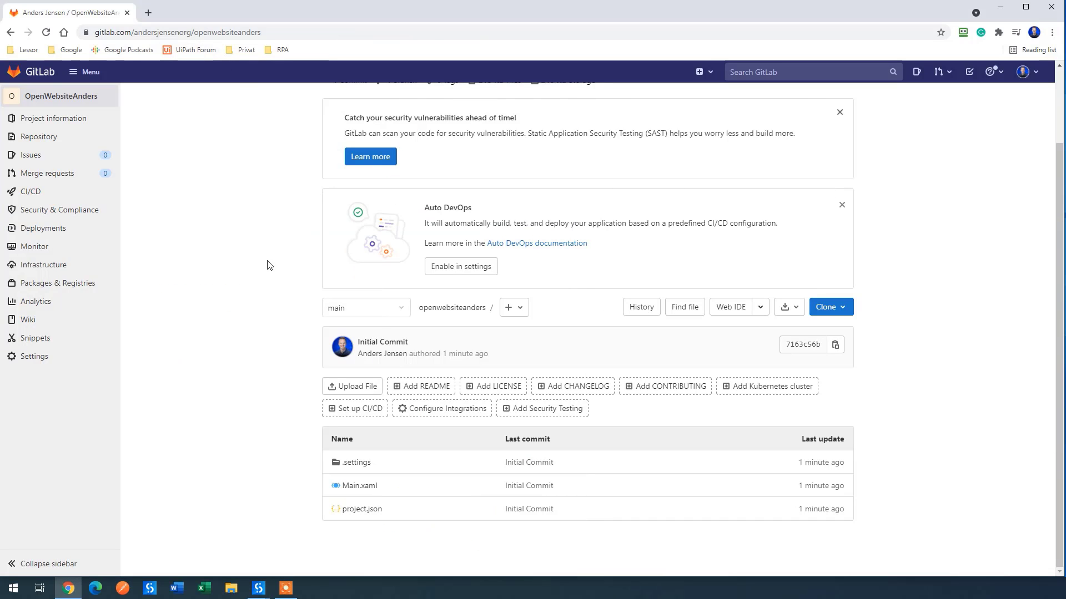
left_click(314, 539)
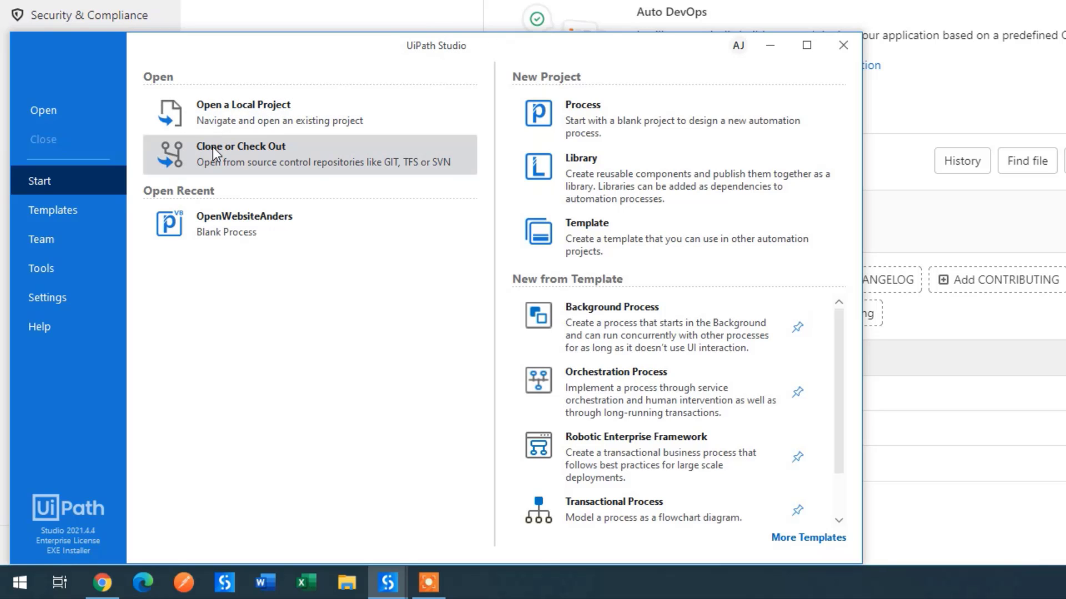
Step: Choose Clone or Check Out, then Clone Repository under GIT on the Team page
left_click(292, 159)
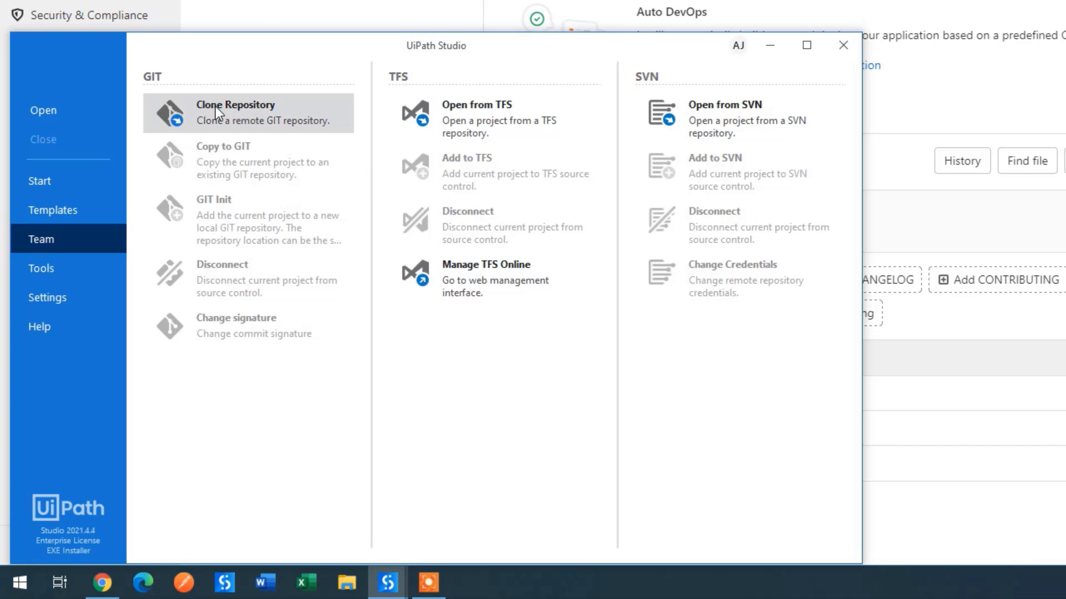
left_click(244, 107)
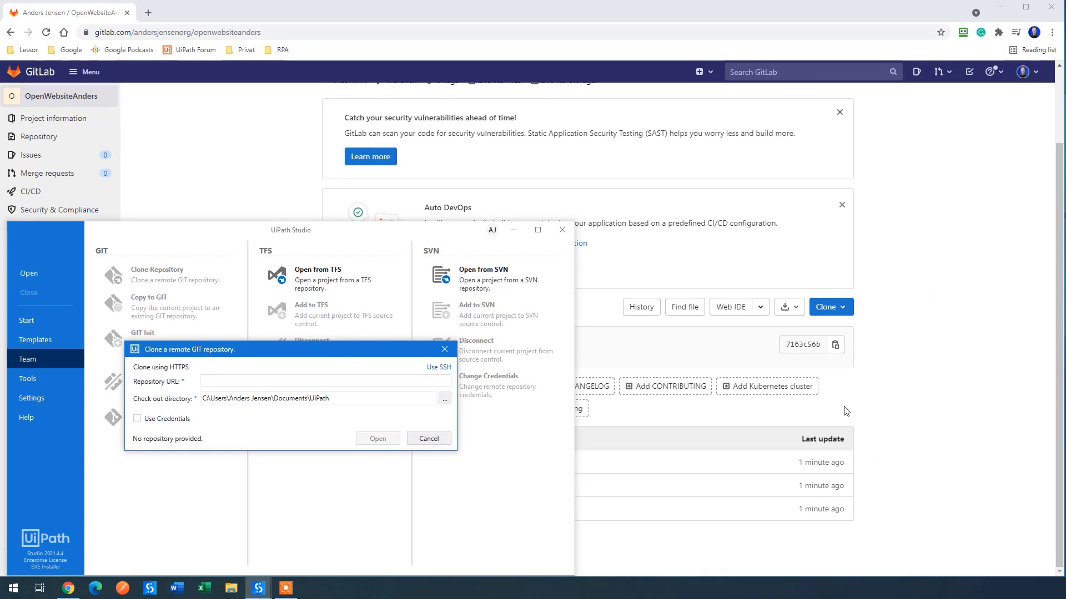
Step: Copy the Clone with HTTPS URL from GitLab's Clone dropdown and go back to Studio's clone dialog
left_click(846, 410)
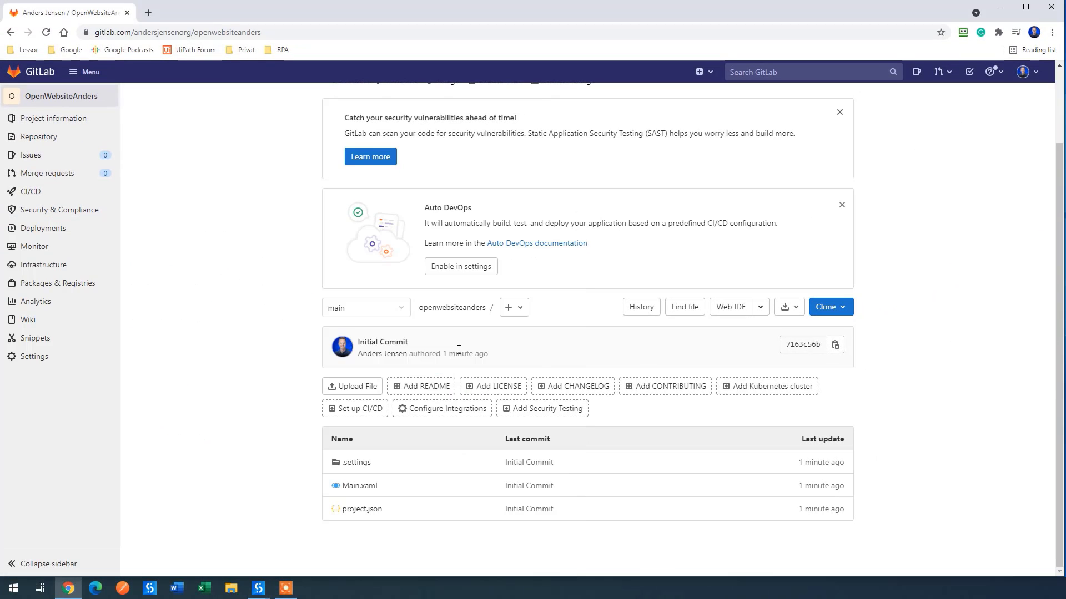
left_click(828, 309)
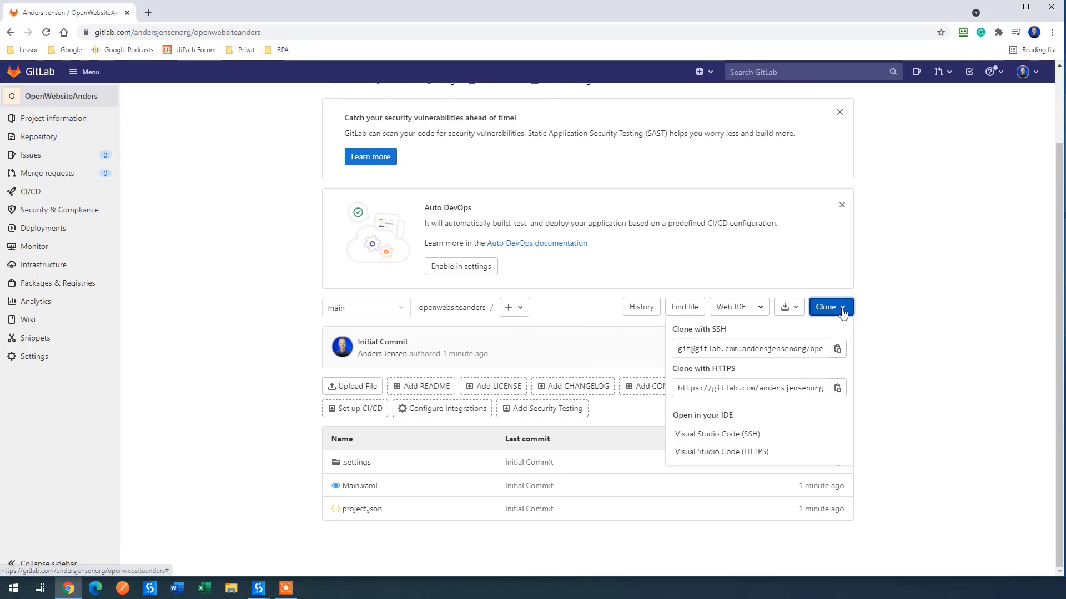
left_click(837, 388)
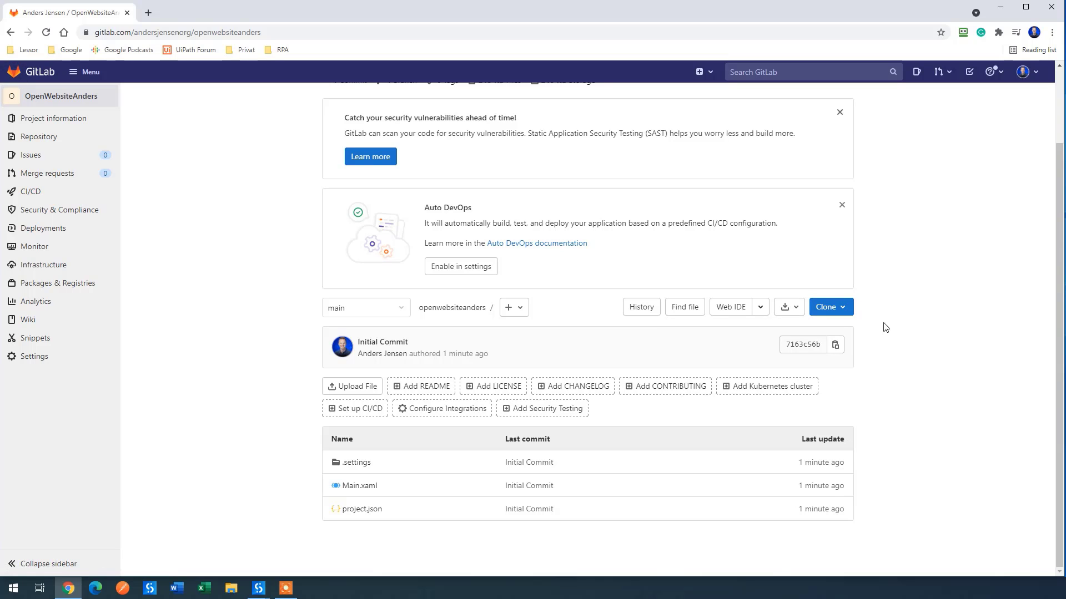
mouse_move(259, 588)
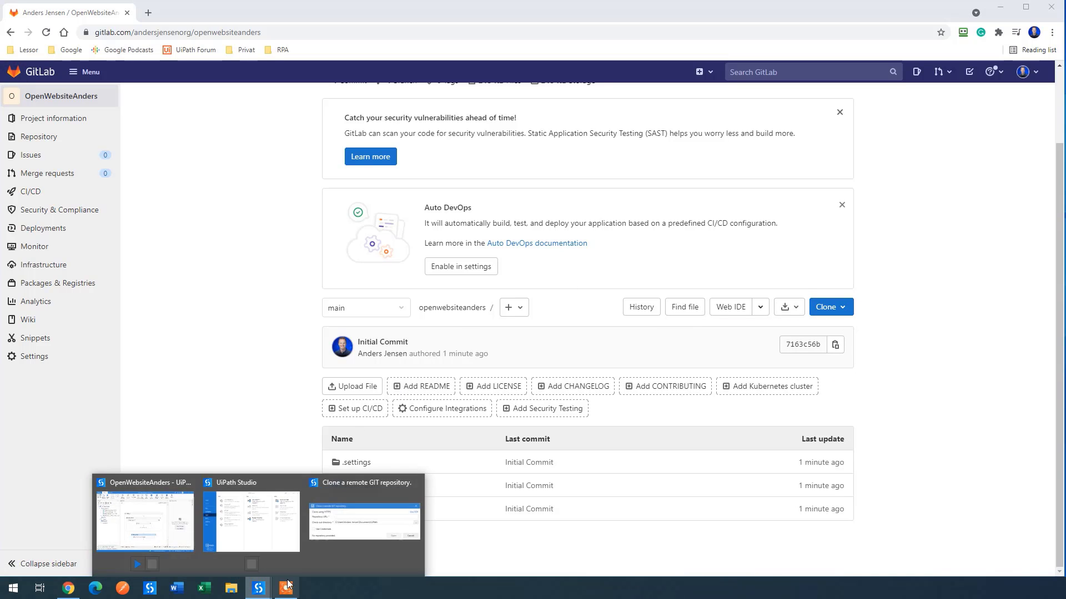
left_click(366, 540)
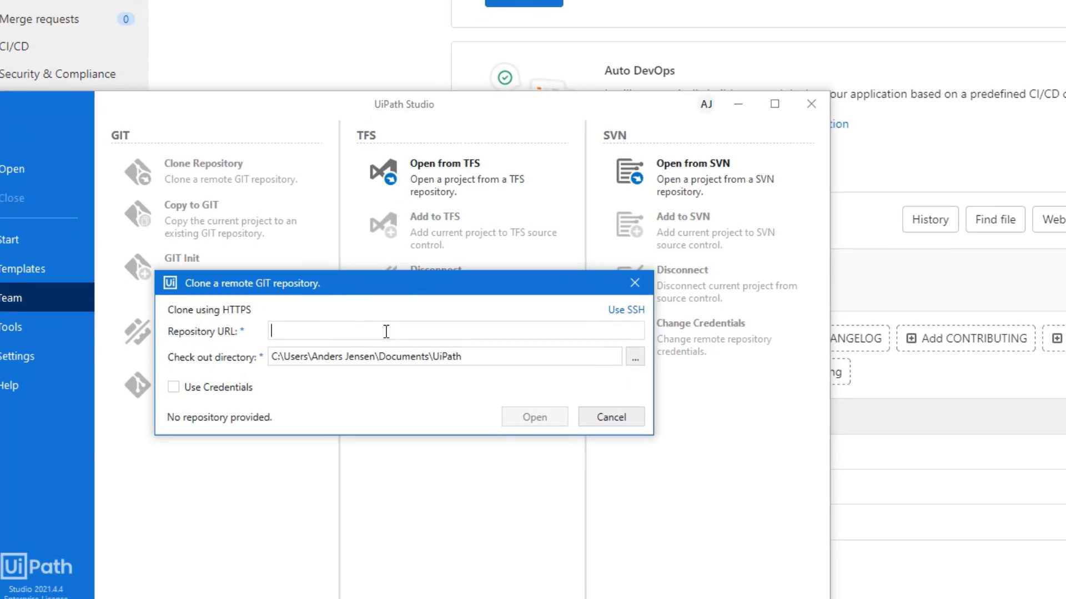
Step: Paste the GitLab clone URL and rename the checkout folder to DevB
left_click(288, 382)
key("ctrl+v")
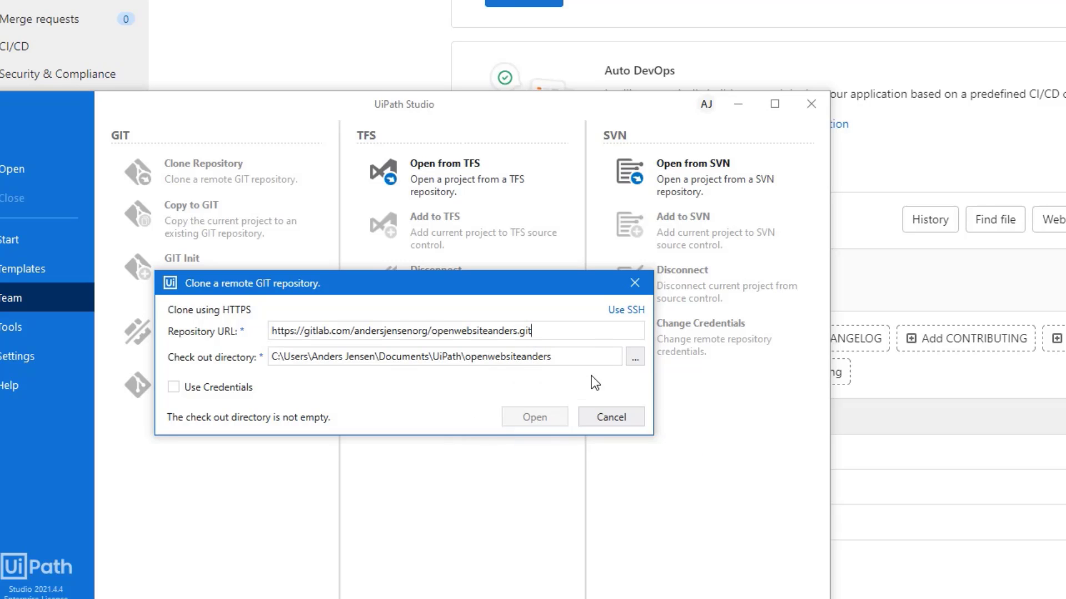
left_click_drag(577, 355, 465, 356)
type("De")
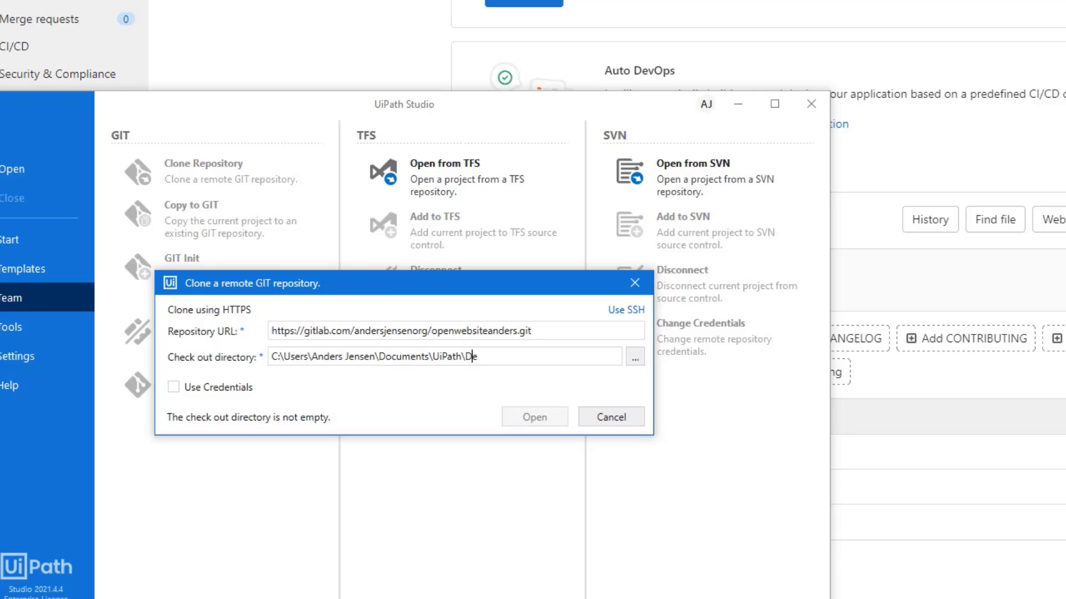
type("vB")
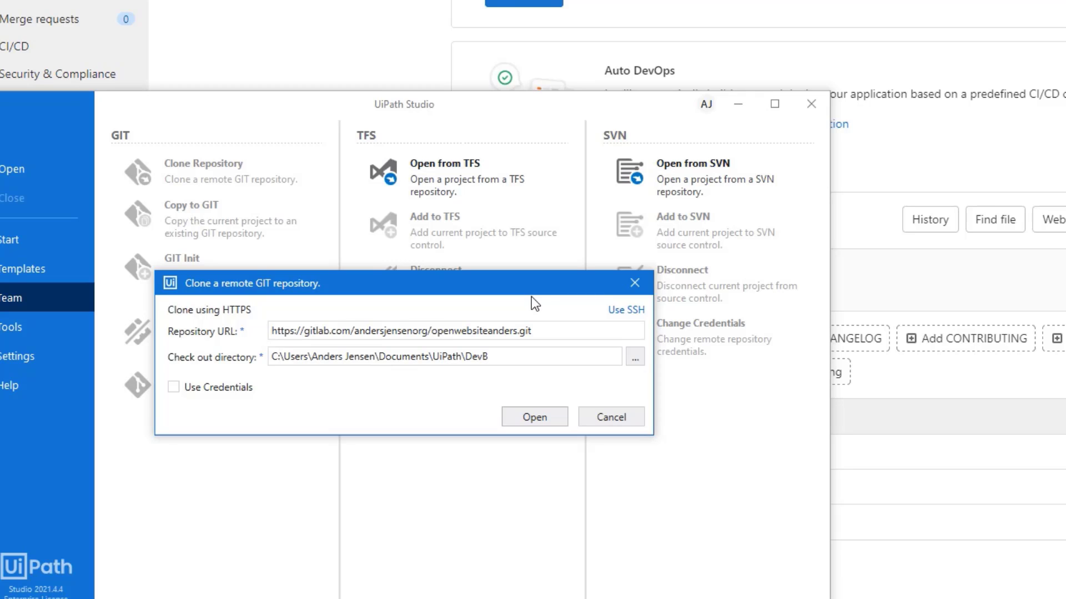
Step: Enable Use Credentials, enter the account user name and password, and start the clone
left_click(185, 393)
left_click(189, 390)
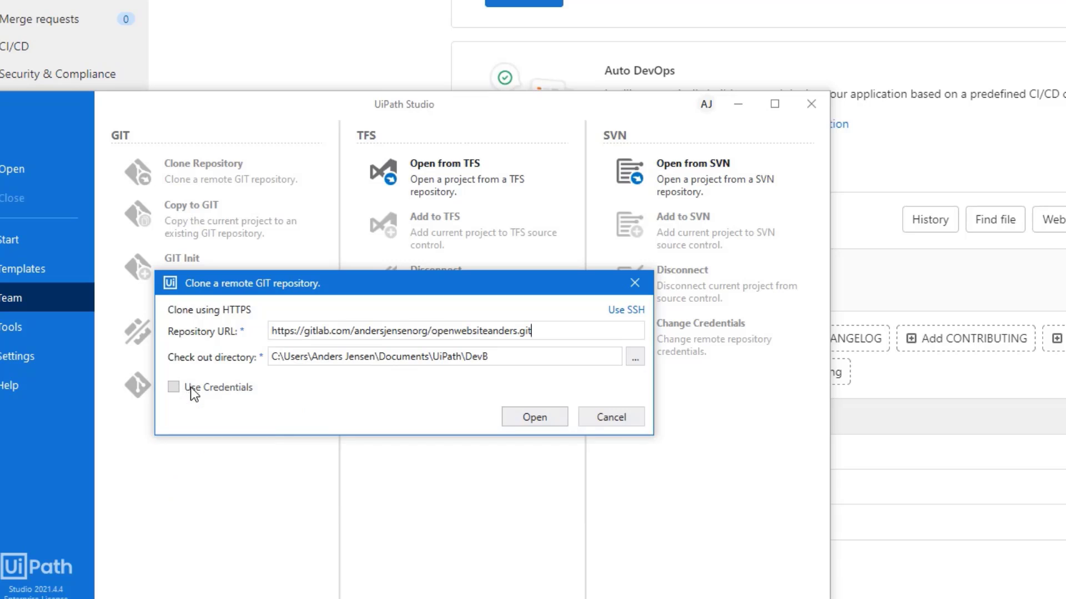
left_click(248, 387)
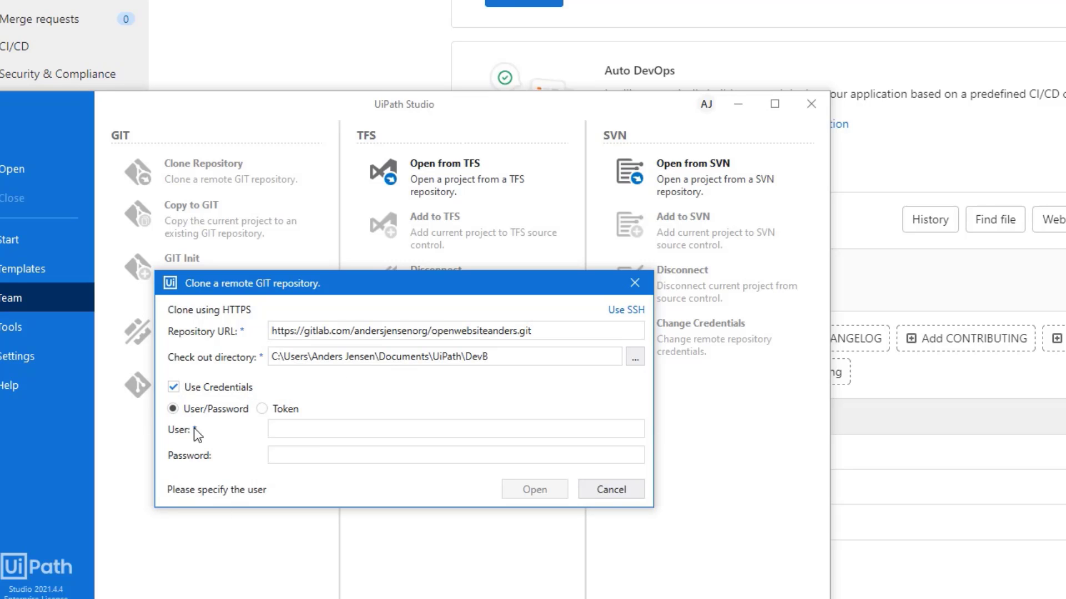
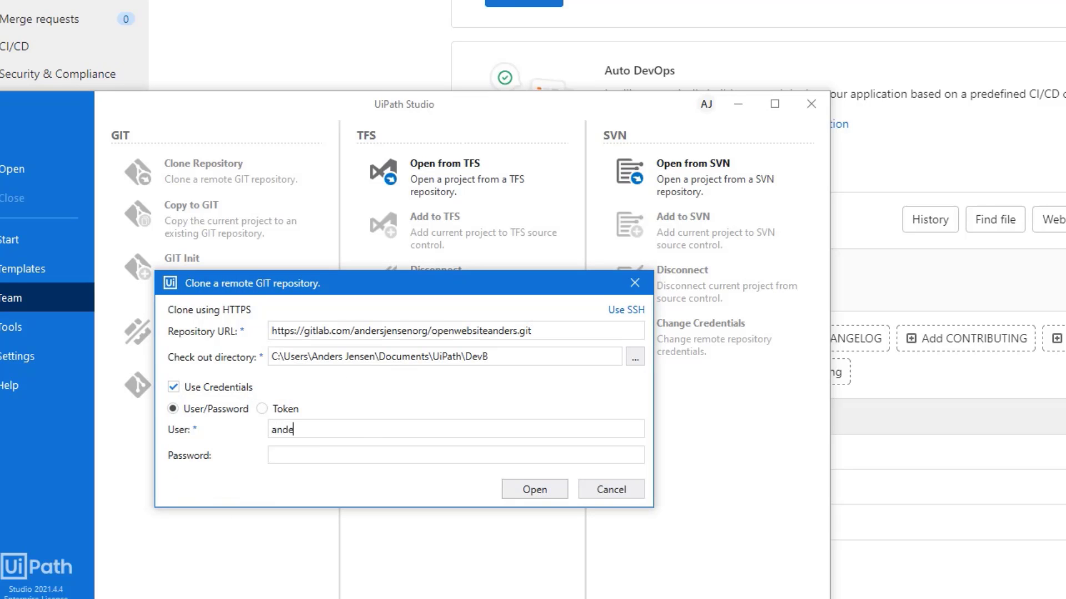
key("Tab")
key("ctrl+v")
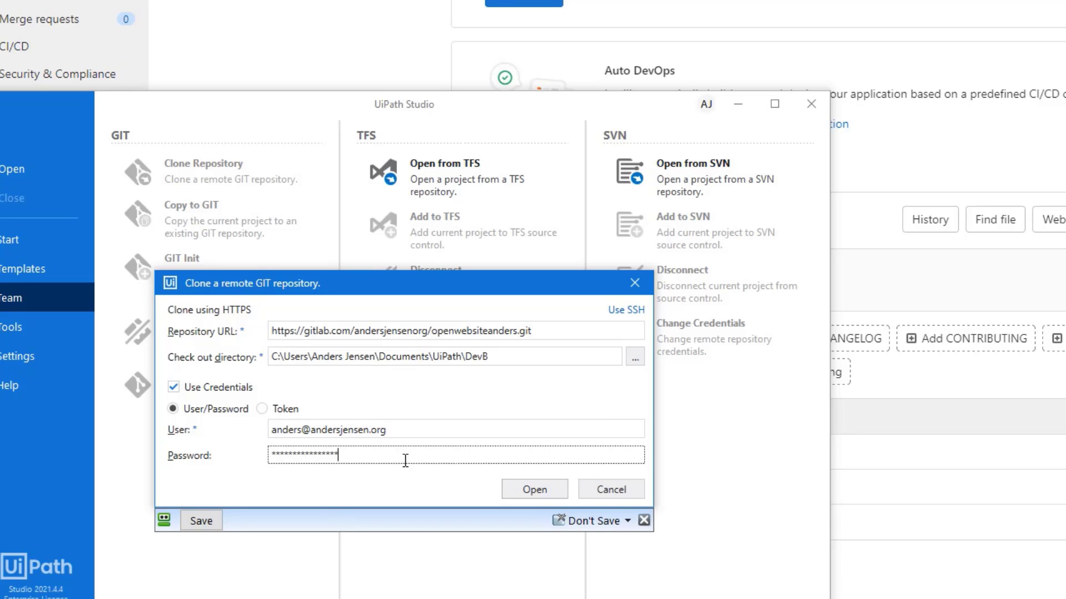
left_click(526, 490)
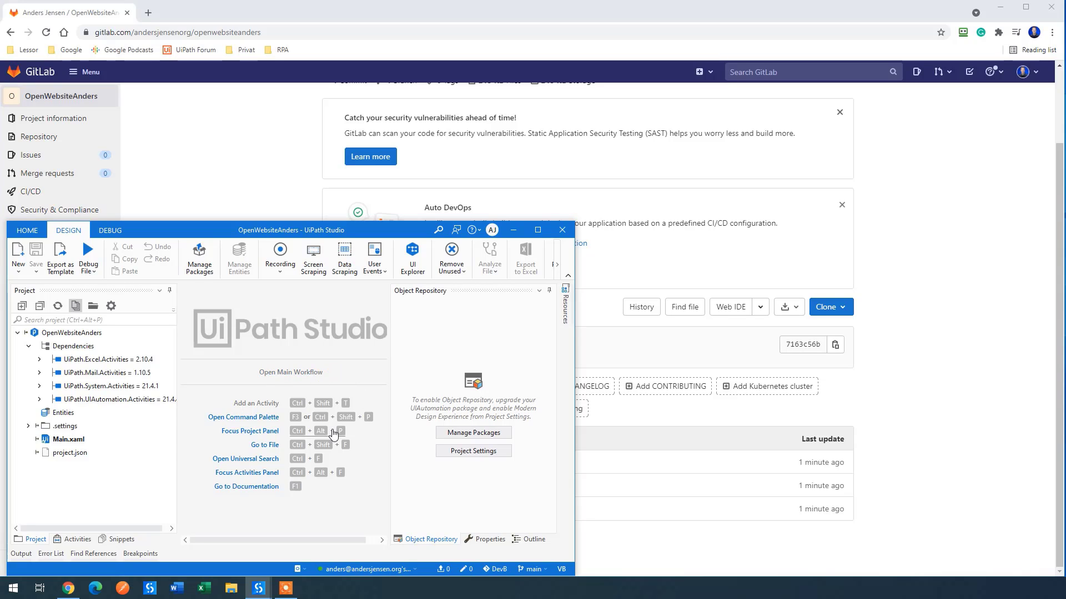
Step: Open Main, insert 'very' before 'awesome' in the Message Box text, and save
left_click(288, 372)
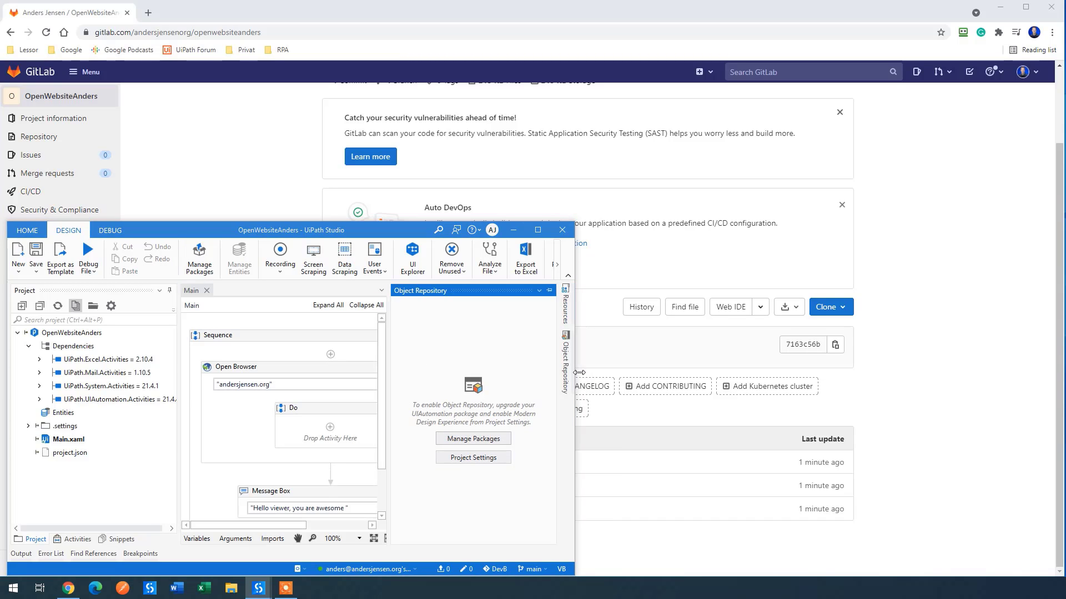
left_click_drag(579, 373, 801, 373)
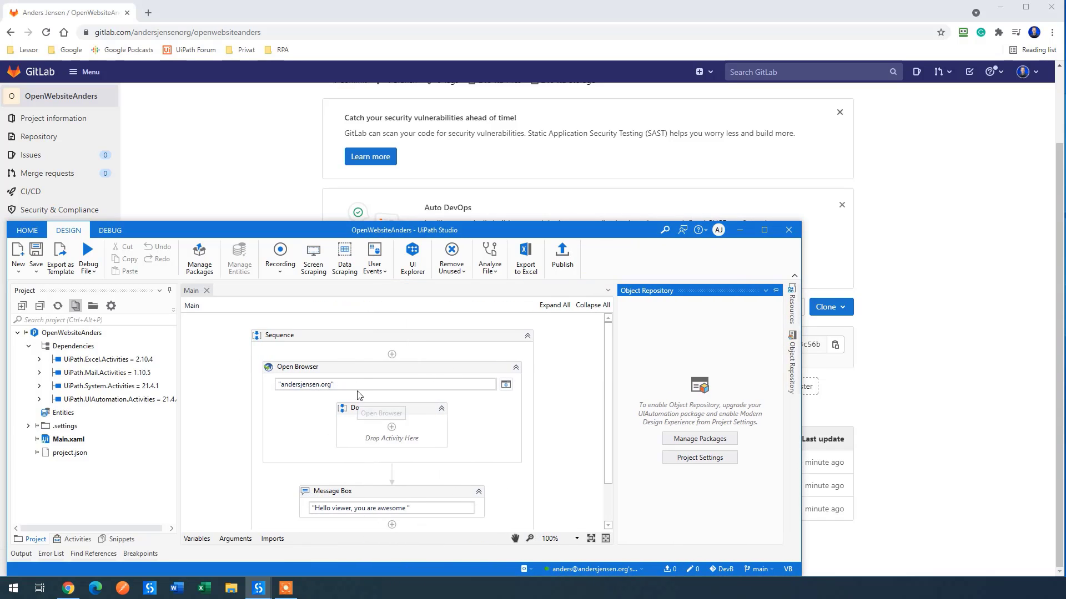
left_click(363, 497)
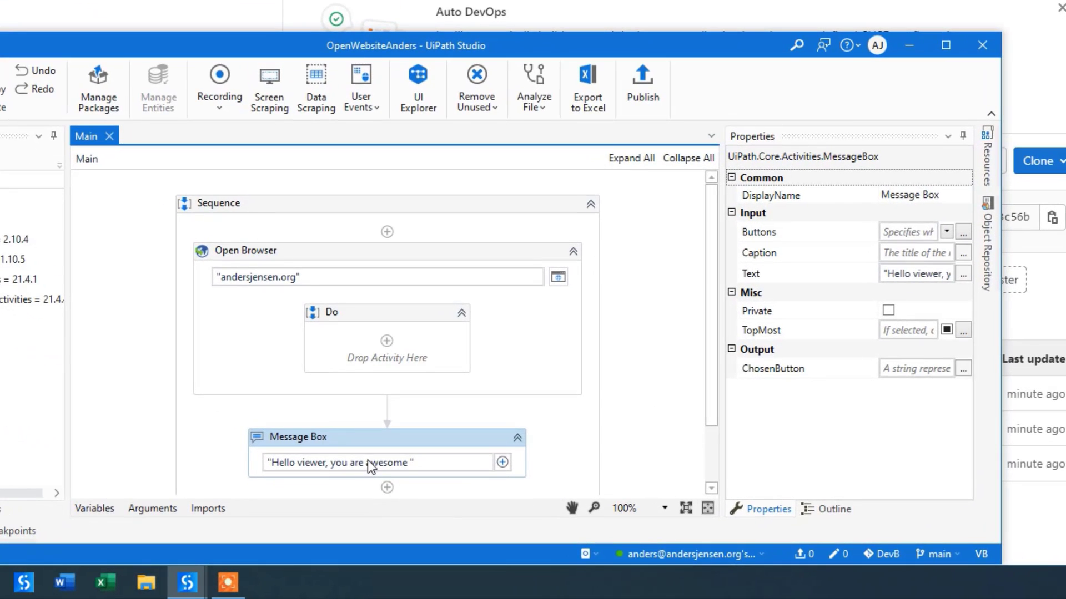
left_click(366, 461)
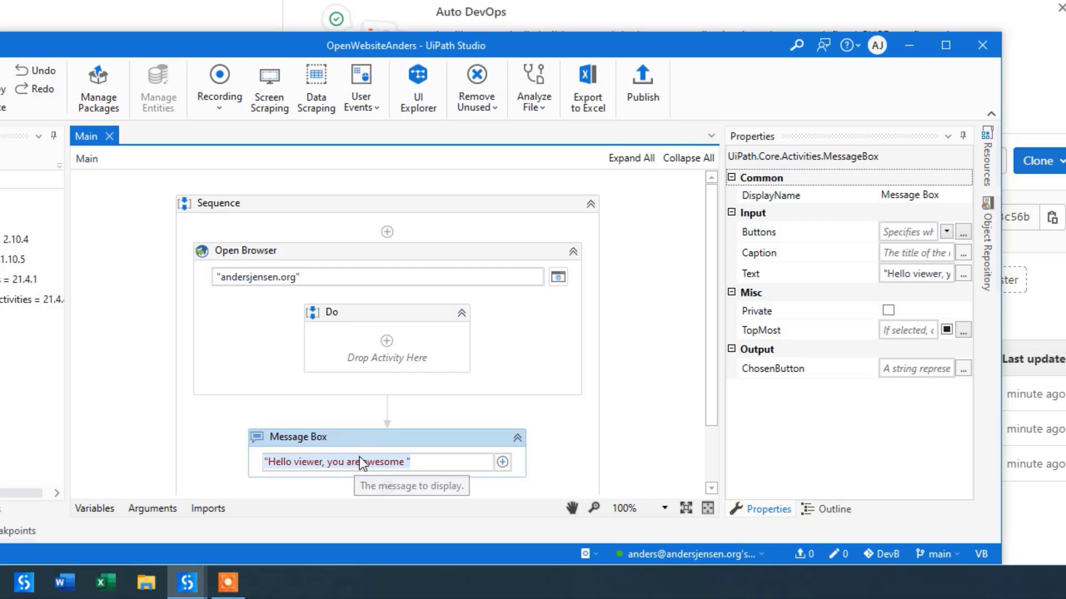
left_click(361, 463)
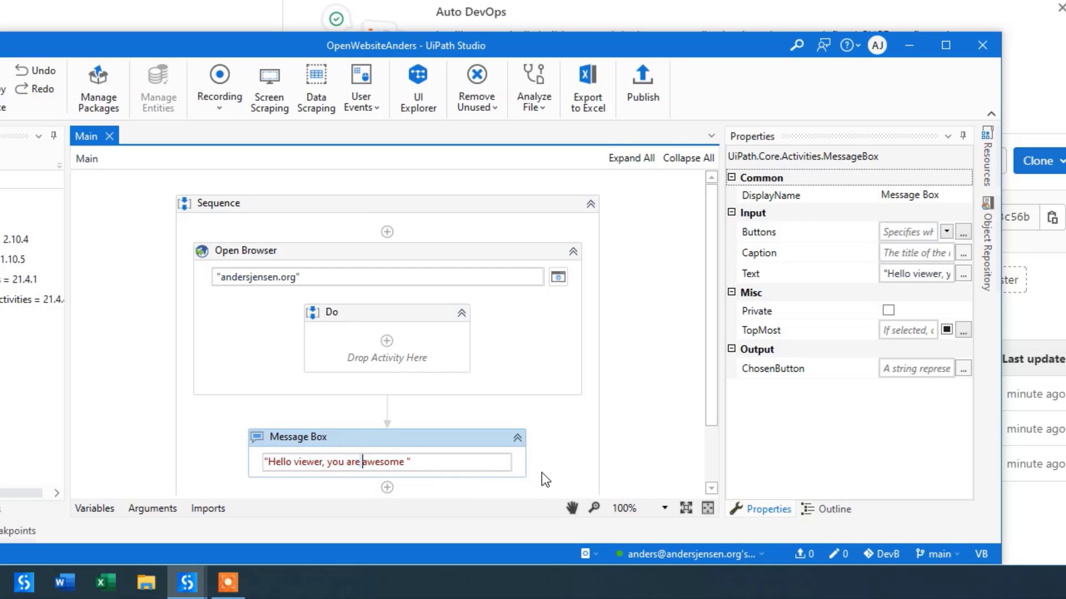
type("very")
key("BackSpace")
key("BackSpace")
key("BackSpace")
key("BackSpace")
type("very")
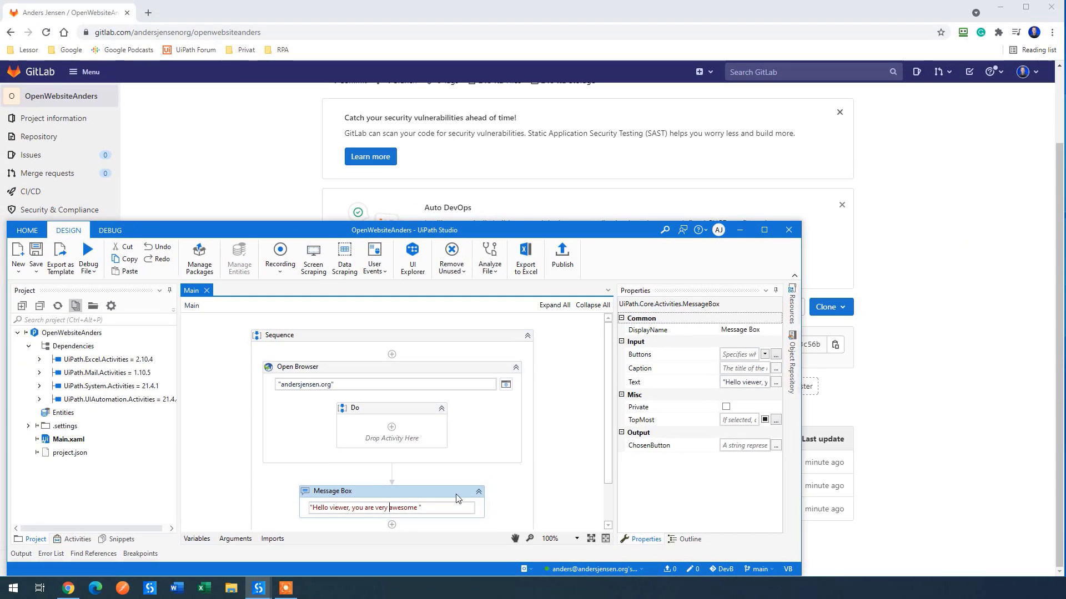
left_click(456, 494)
left_click(37, 251)
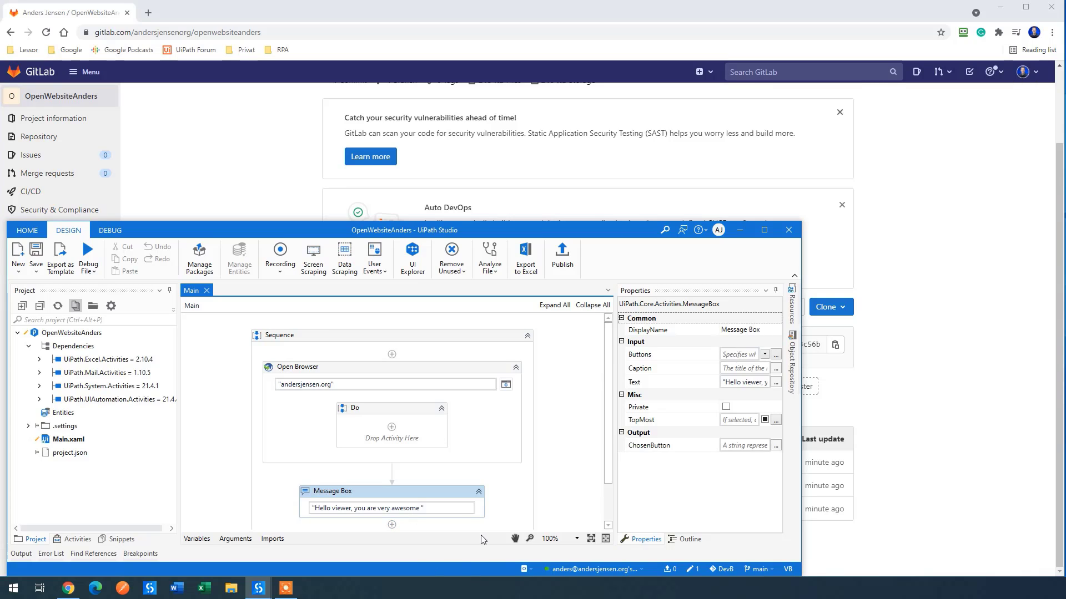
Step: Enter the commit message 'Dev B added very to messagebox' and choose Commit and Push
left_click(697, 572)
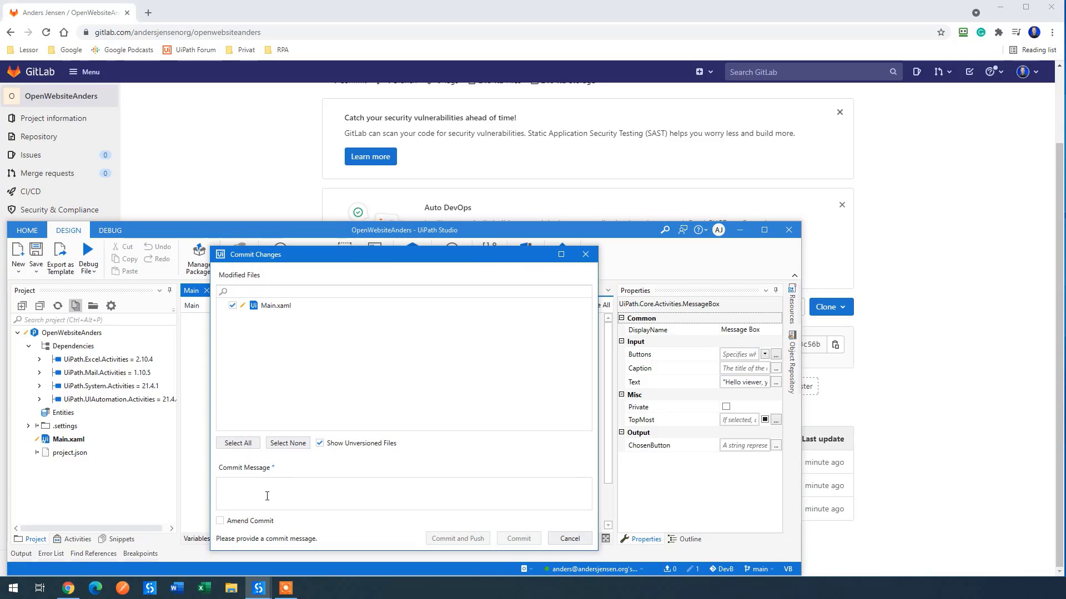
type("Dev B a")
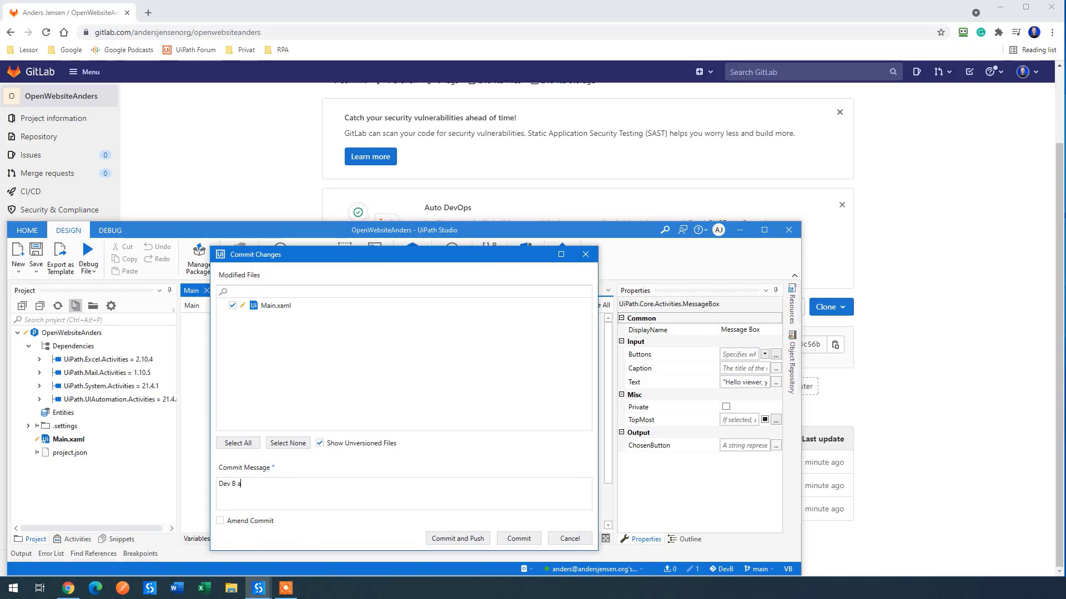
type("dded very to messagebox")
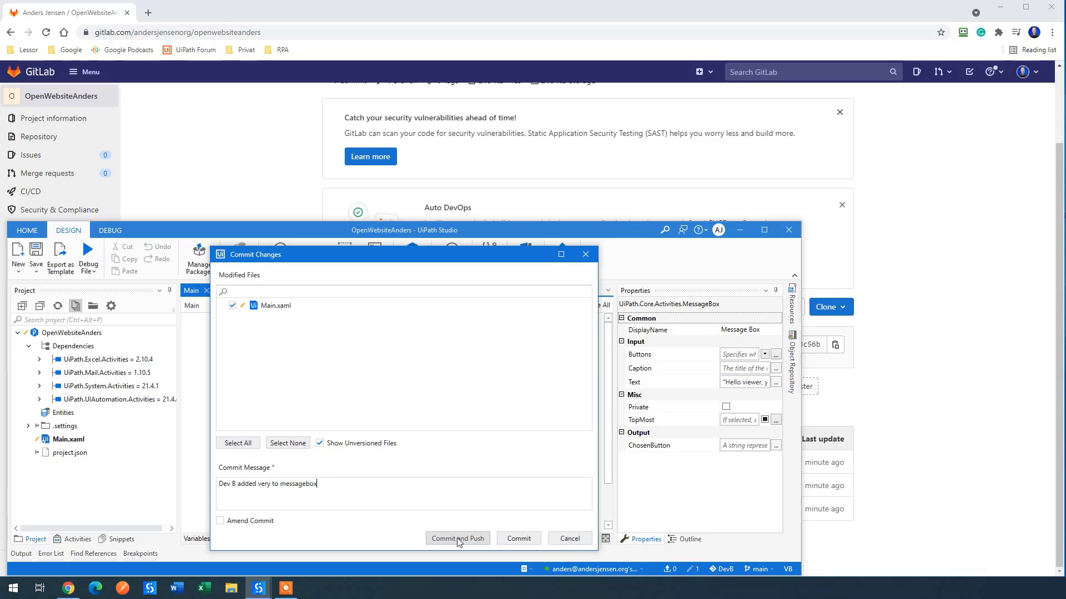
left_click(456, 537)
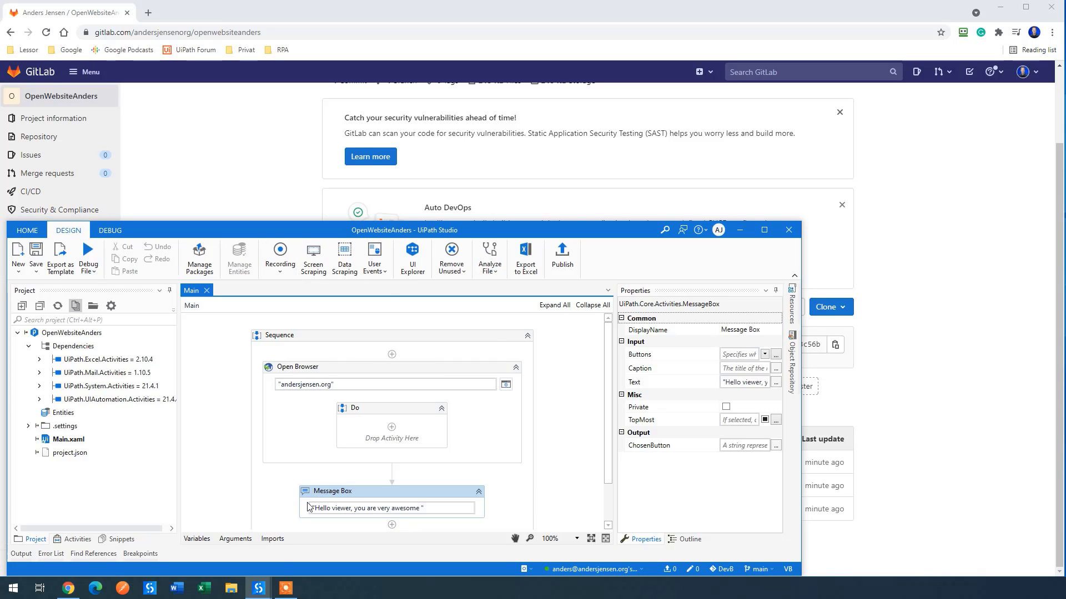
Step: Switch to the first clone's window and run Pull (rebase) on the main branch
mouse_move(261, 595)
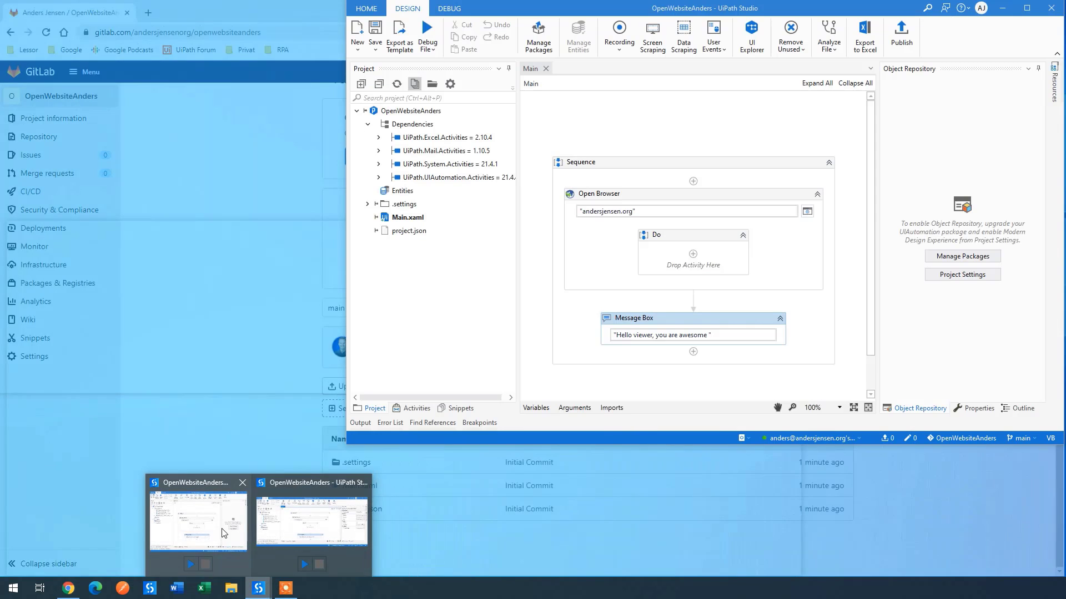
left_click(311, 521)
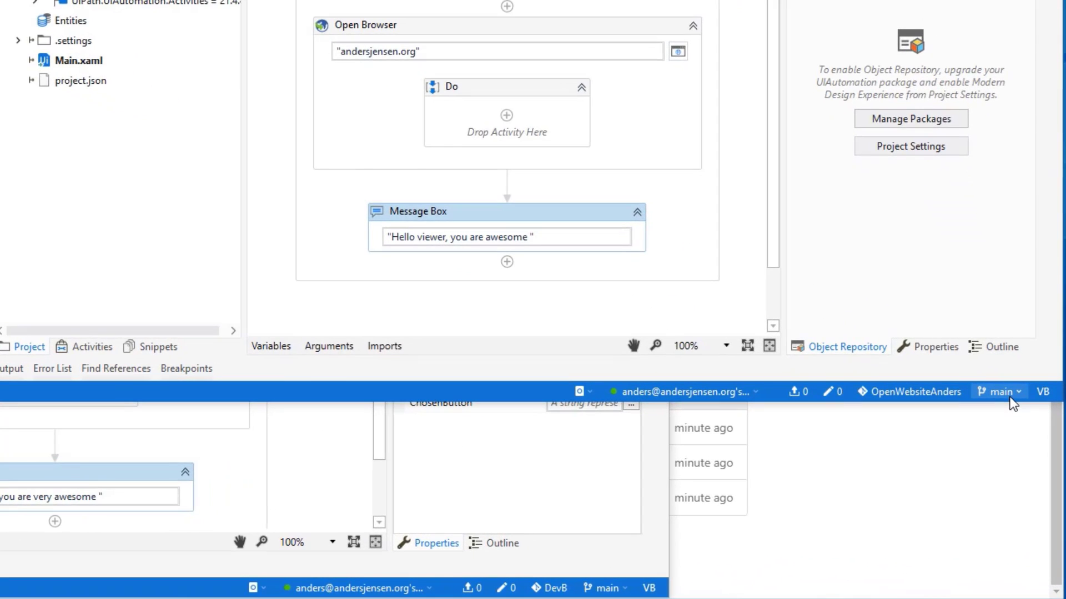
left_click(1009, 395)
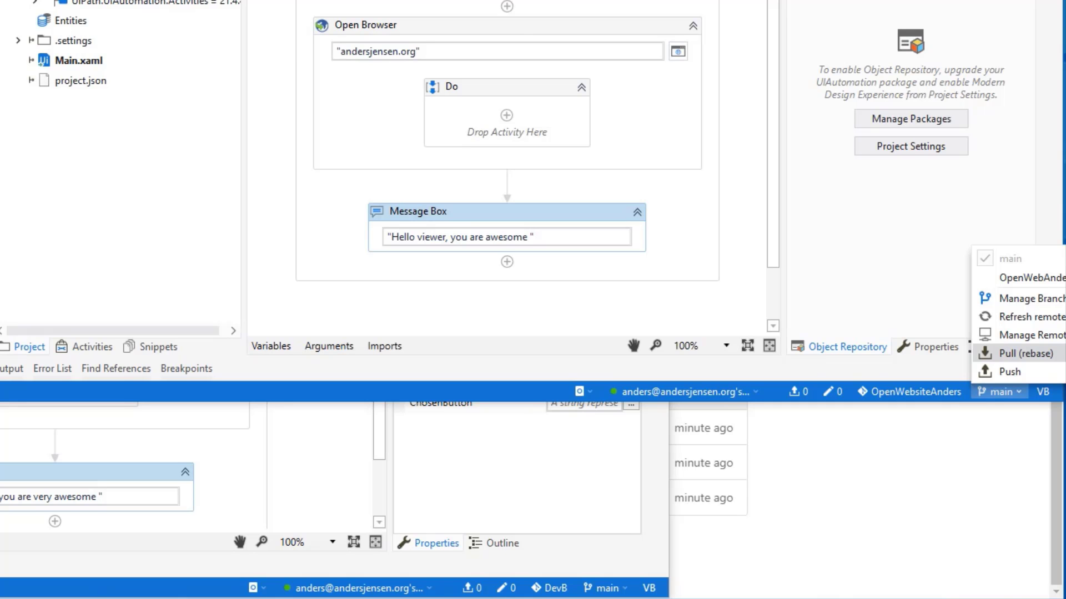
left_click(1053, 352)
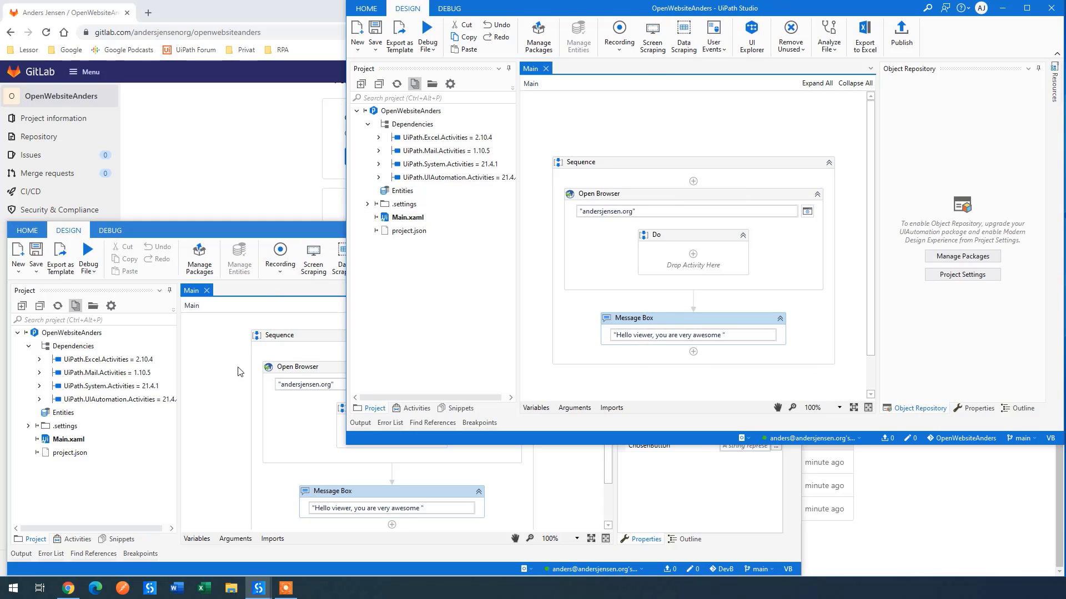
Step: Insert 'handsome' before 'viewer' in the first clone's Message Box text
left_click(721, 335)
left_click(632, 335)
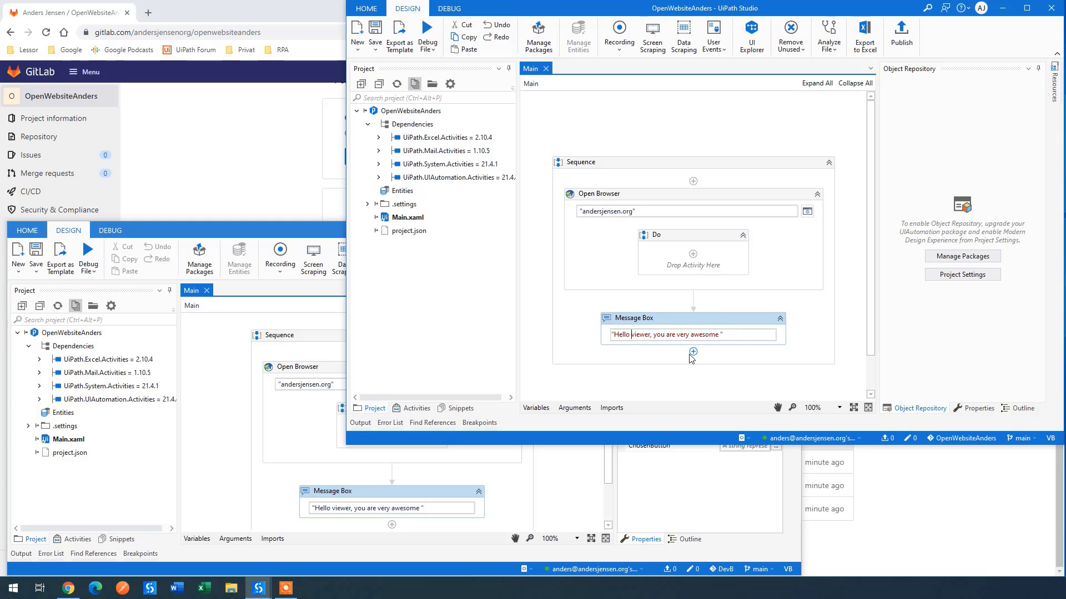
type("handsome")
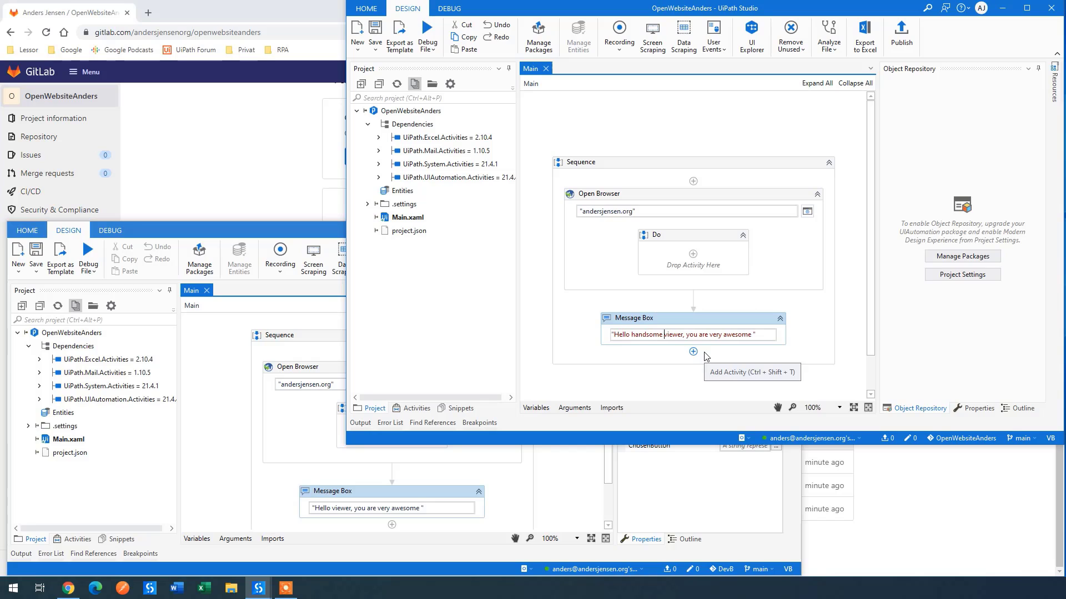
left_click(370, 27)
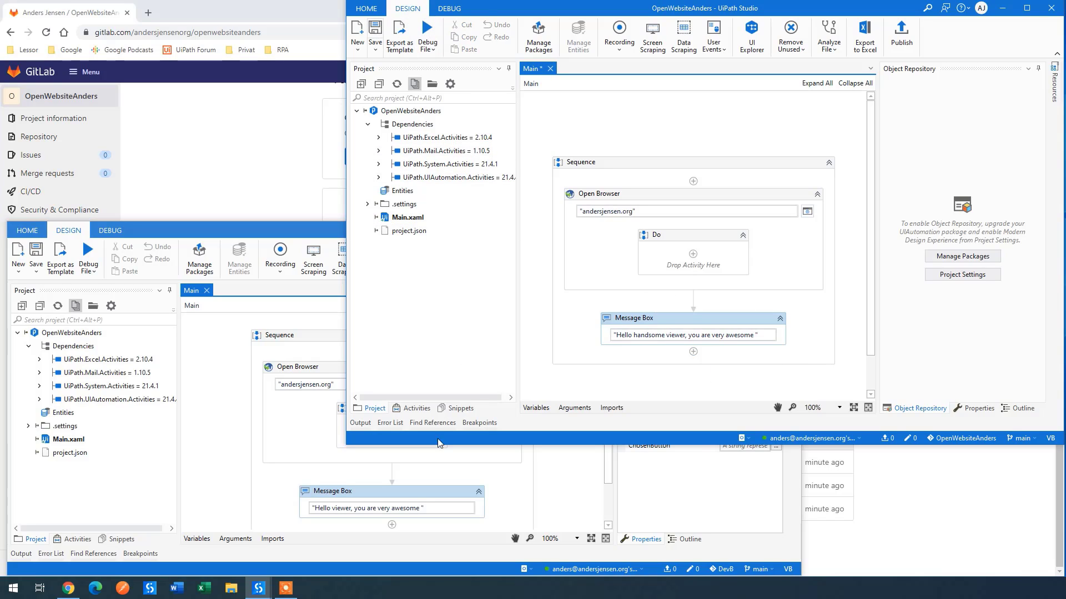
Step: Remove the trailing space from the DevB message text, then save both workflows
left_click(361, 490)
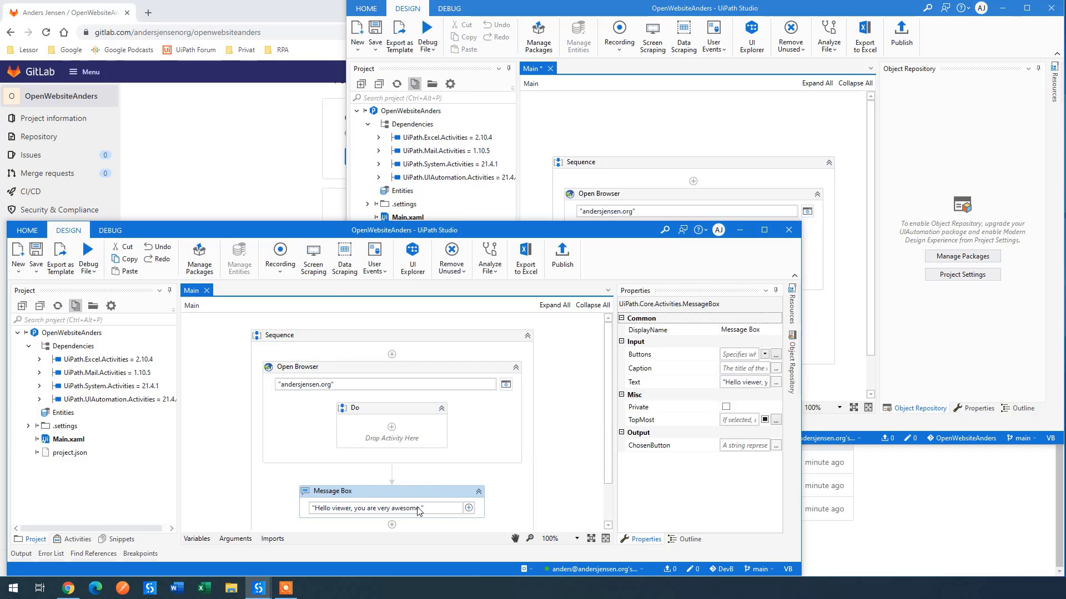
left_click(466, 508)
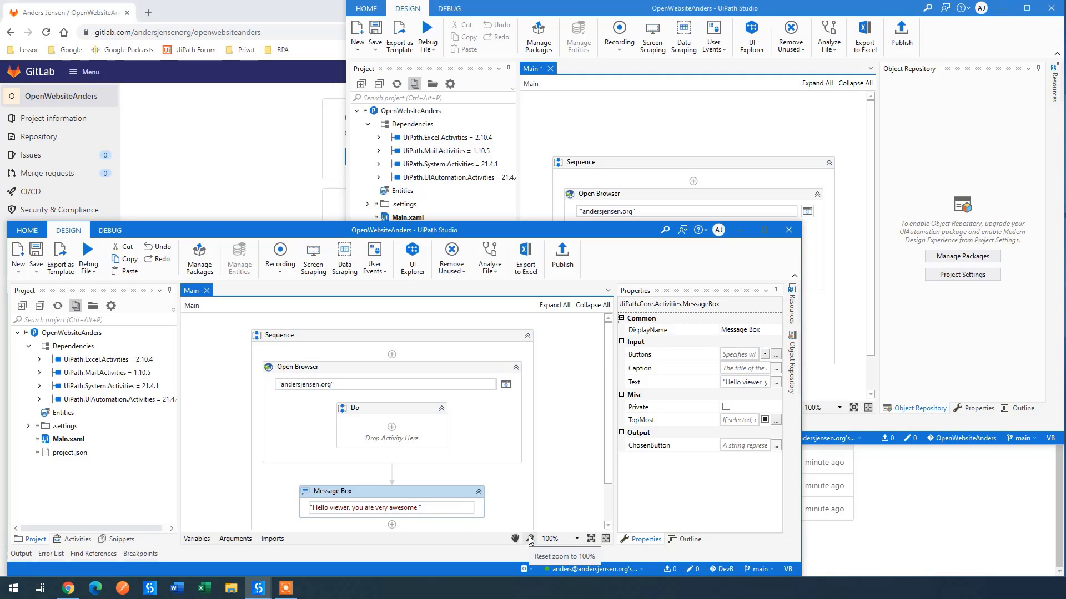
left_click(466, 493)
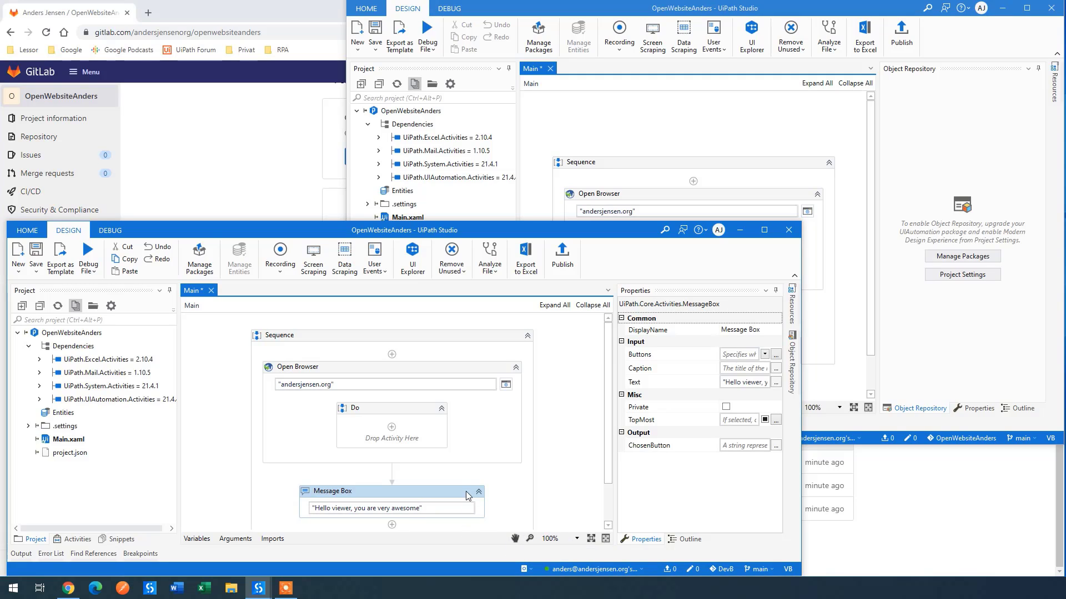
left_click(791, 7)
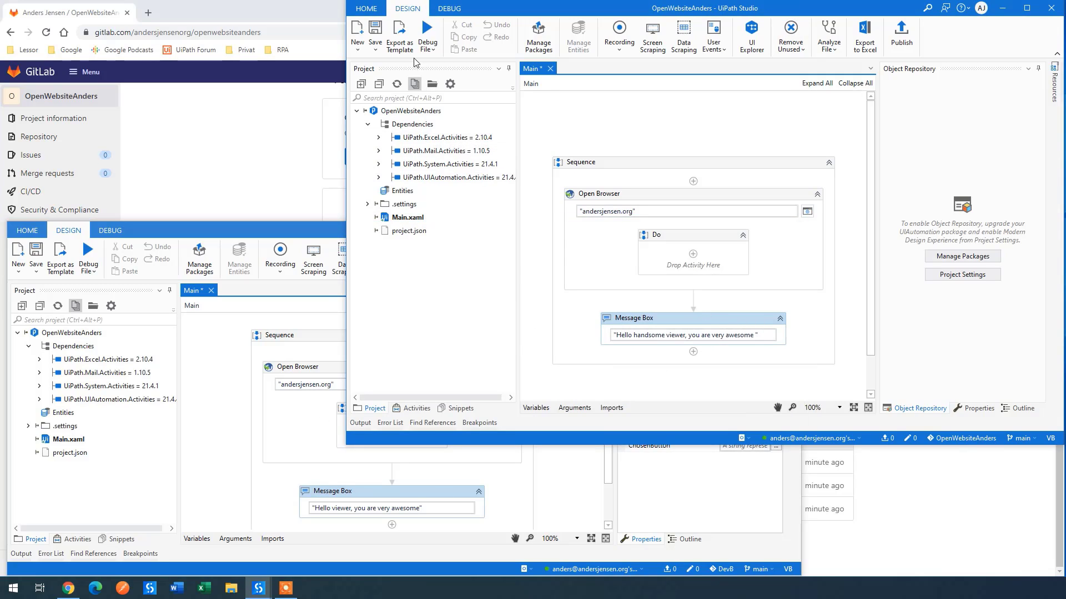
left_click(375, 35)
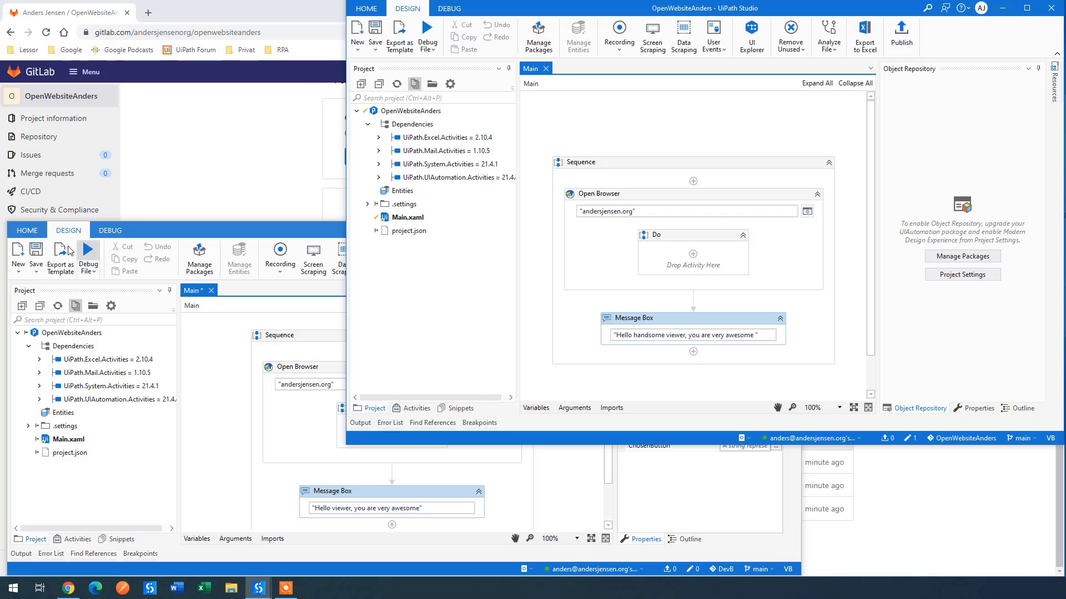
left_click(43, 252)
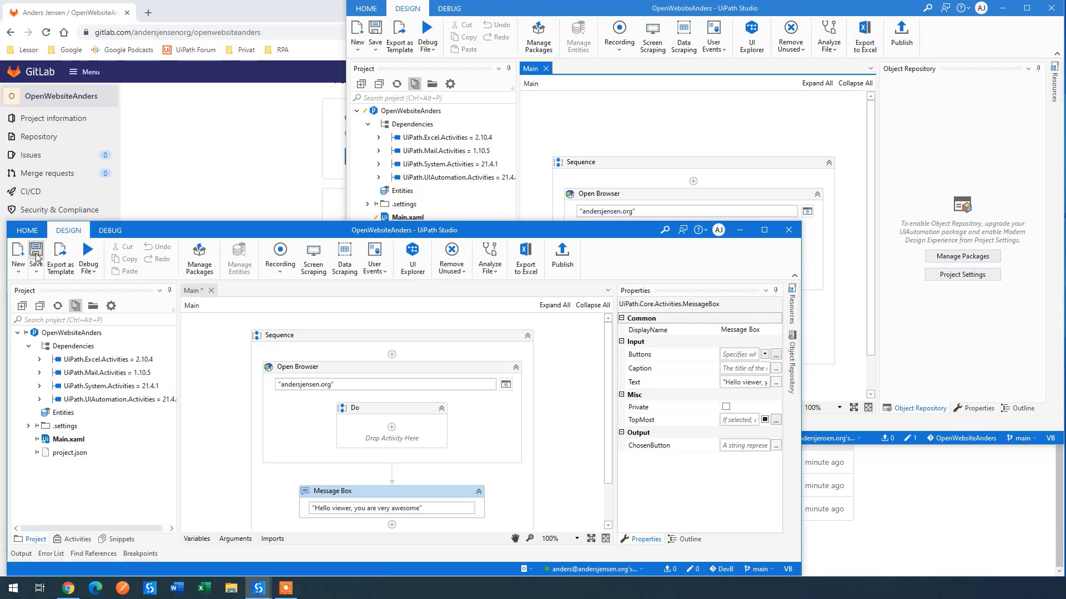
left_click(36, 256)
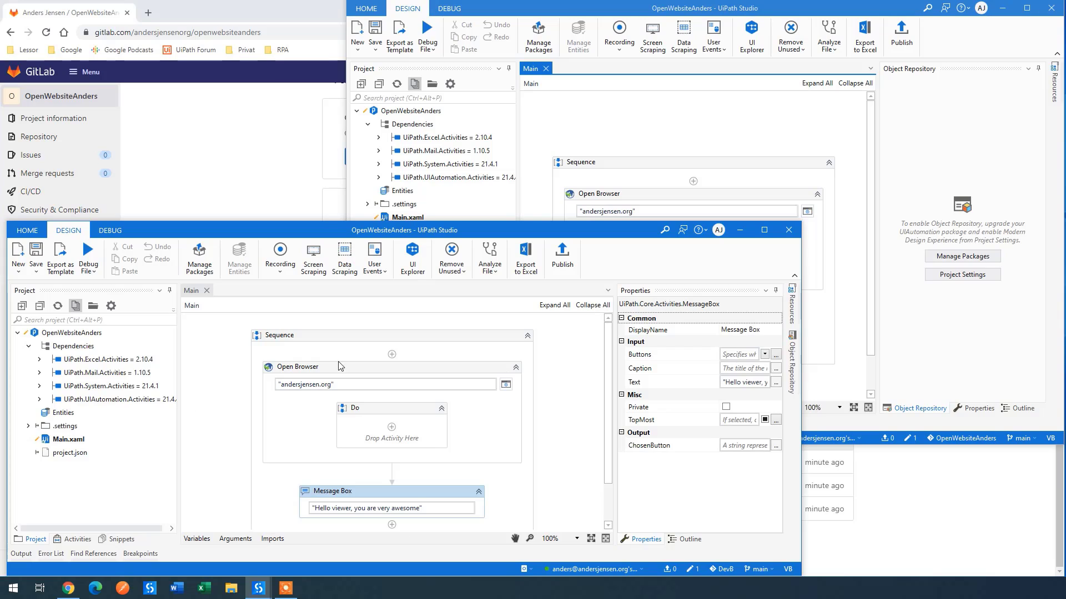
Step: Commit the DevB clone's Main.xaml change as 'Deleted a space in message box' and push it to GitLab
left_click(692, 569)
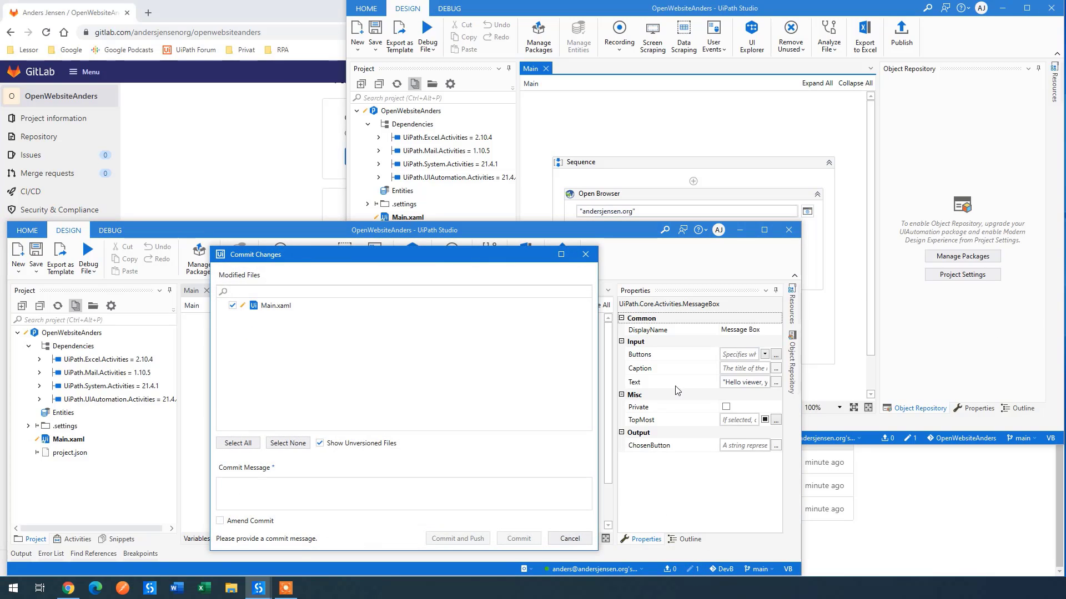
left_click(384, 501)
type("Deleted a spa")
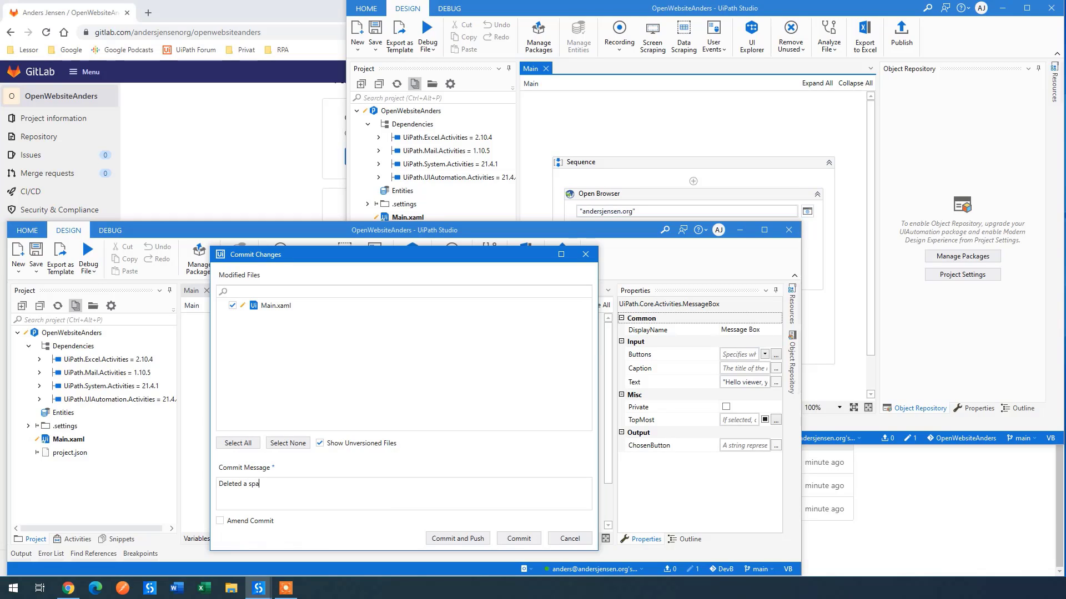
type("ce in message box")
left_click(435, 539)
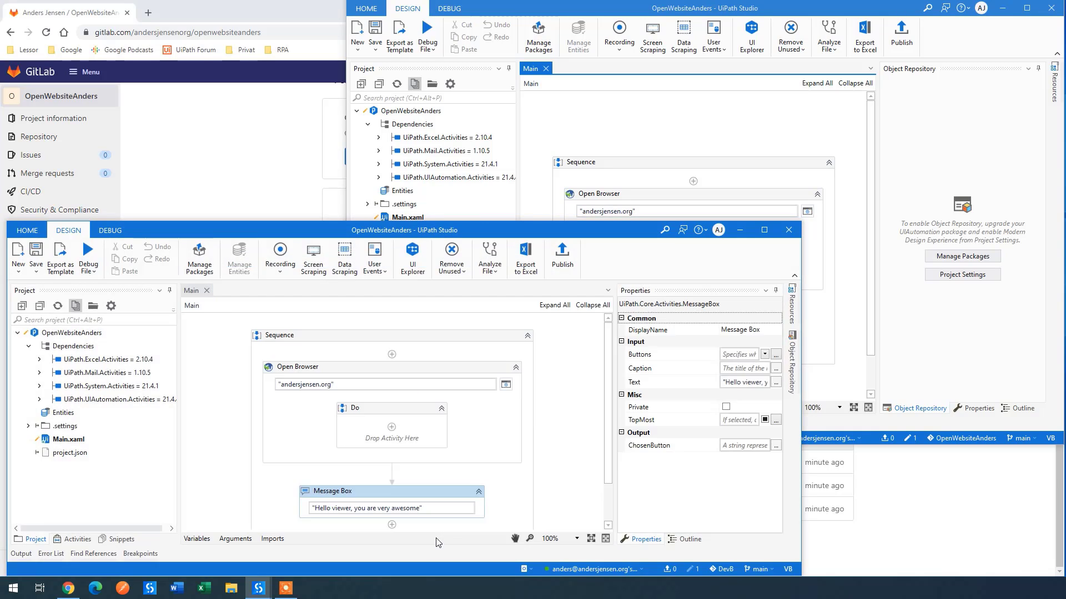
left_click(640, 15)
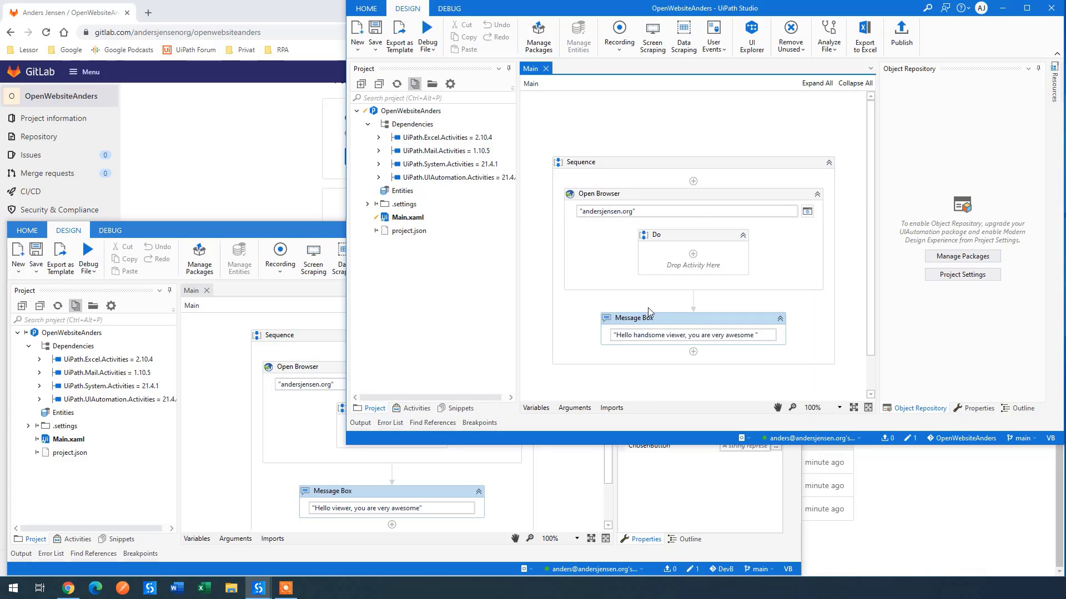
Step: Commit the greeting change as 'Added hansome', push, and pull the remote to surface the Main.xaml conflict
left_click(914, 439)
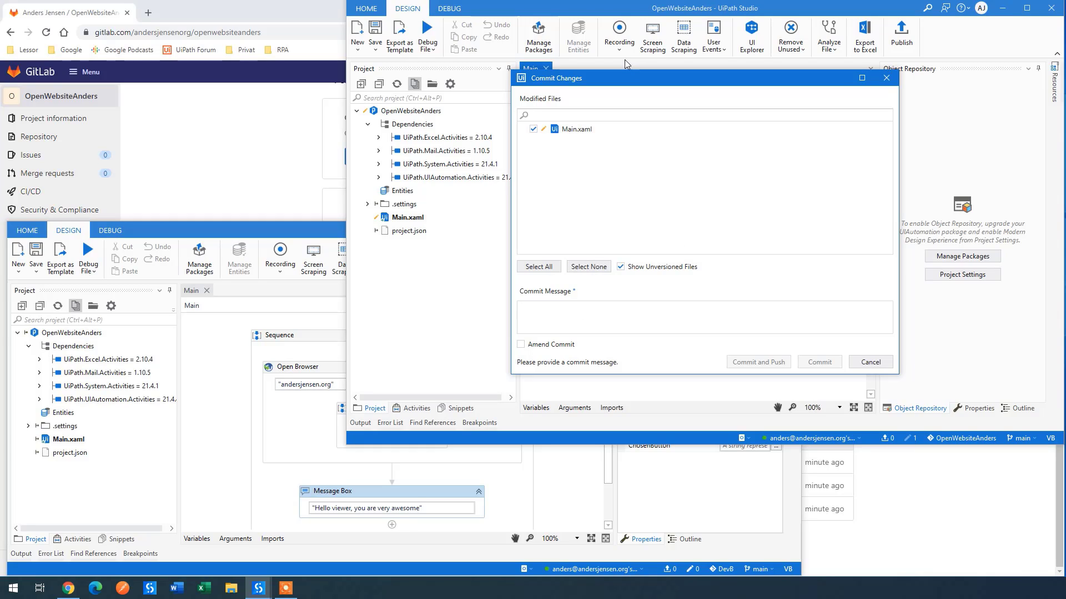
type("Added ")
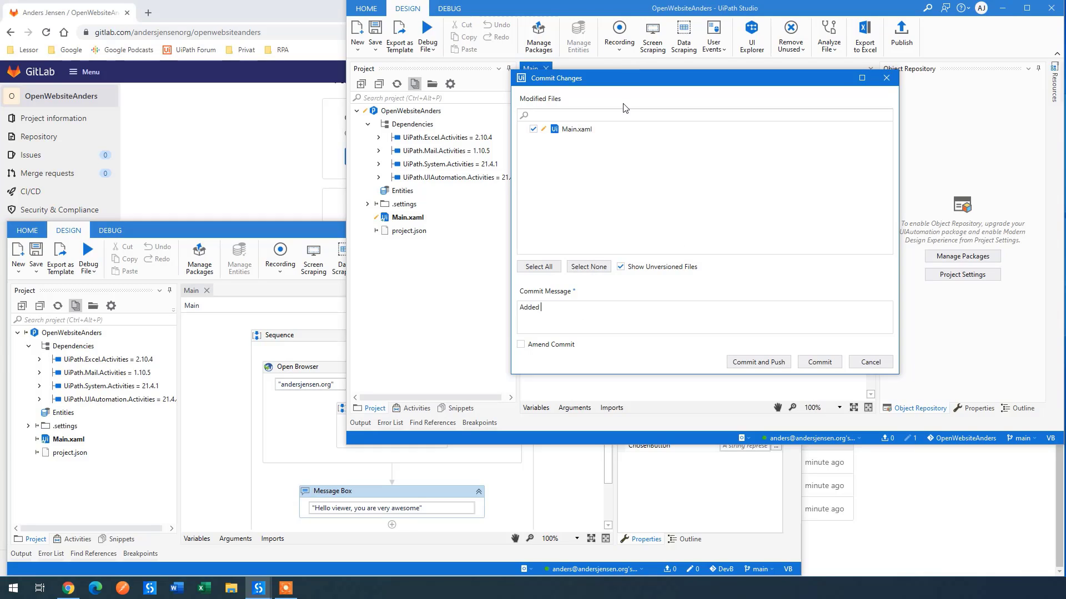
type("hansome")
left_click(777, 363)
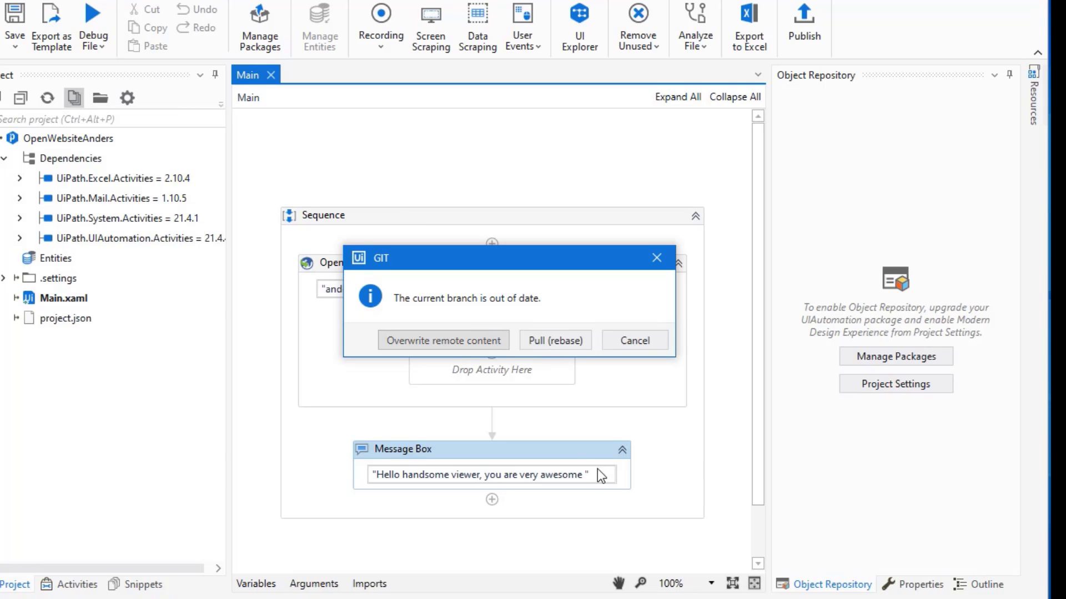
left_click(554, 339)
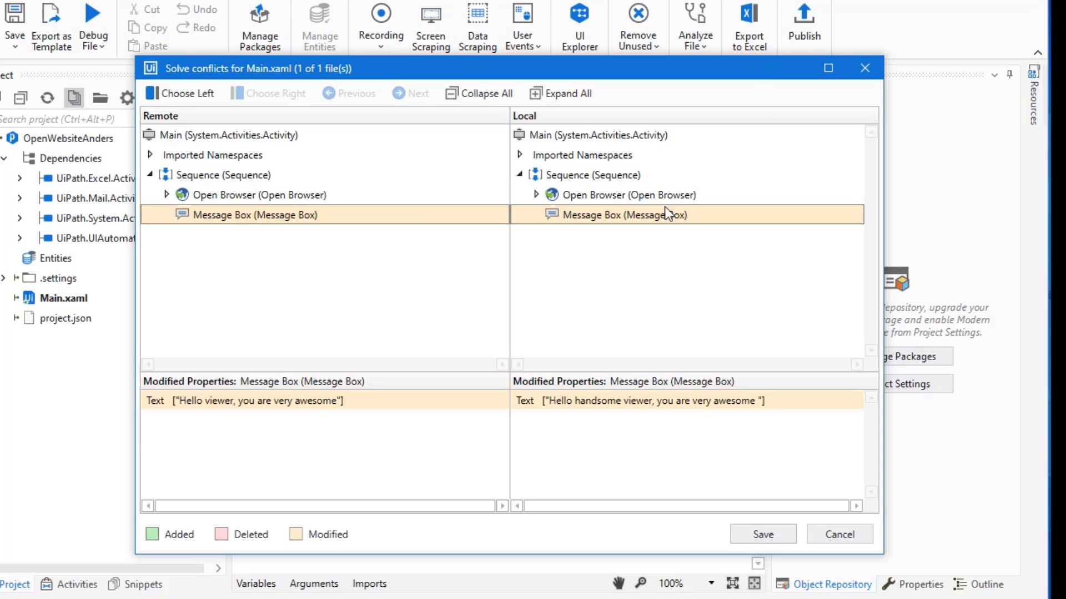
Step: Compare the conflicting local and remote Message Box versions of Main.xaml
left_click(225, 197)
left_click(292, 221)
left_click_drag(684, 71, 847, 37)
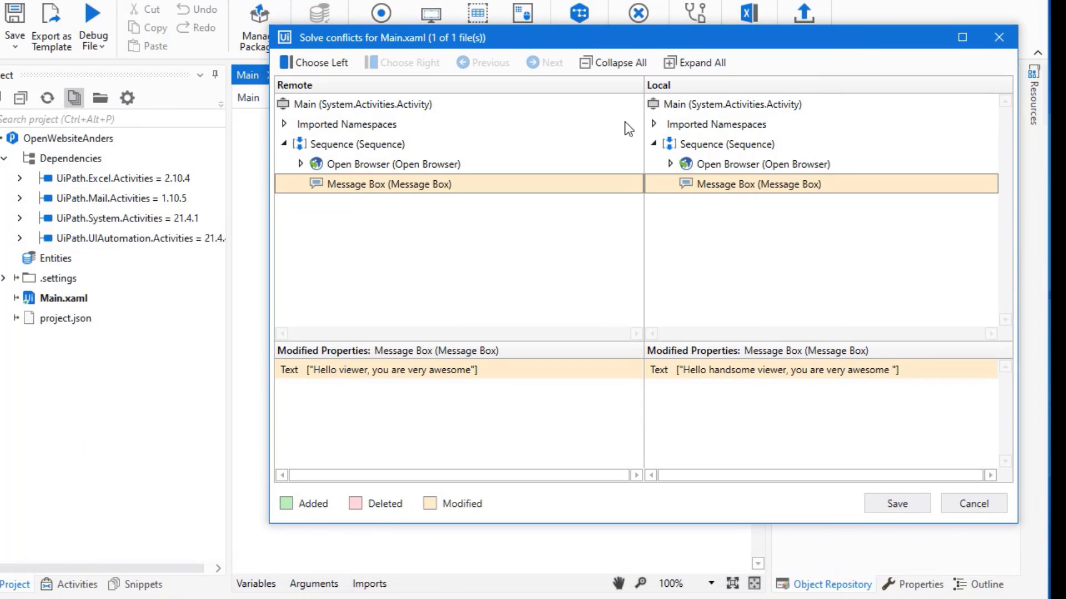
left_click_drag(599, 39, 308, 152)
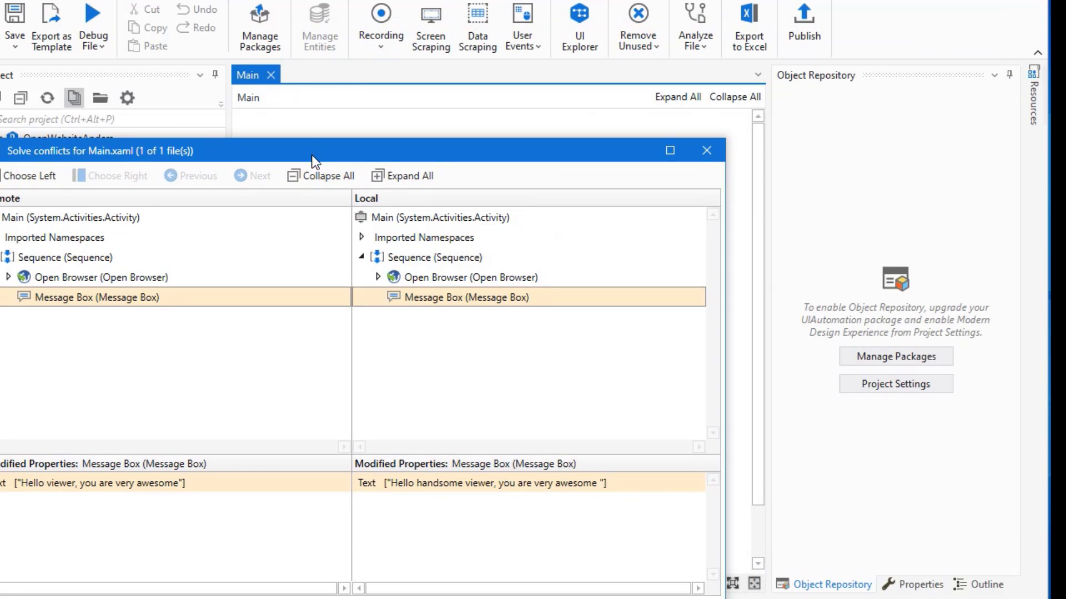
left_click_drag(349, 149, 617, 10)
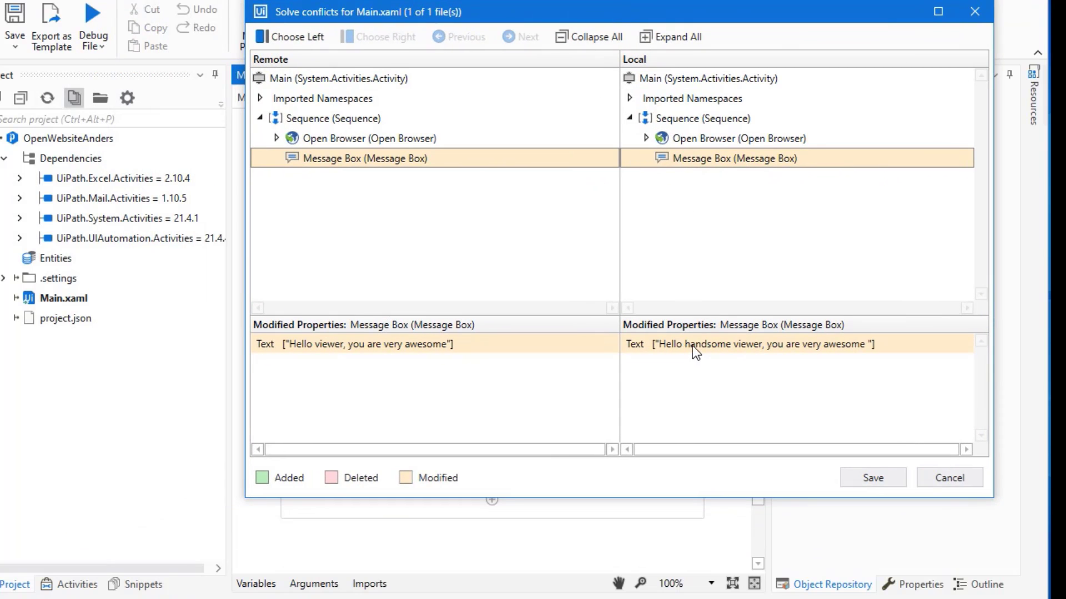
Step: Keep the local 'Hello handsome viewer, you are very awesome' greeting and save the resolution
left_click(294, 36)
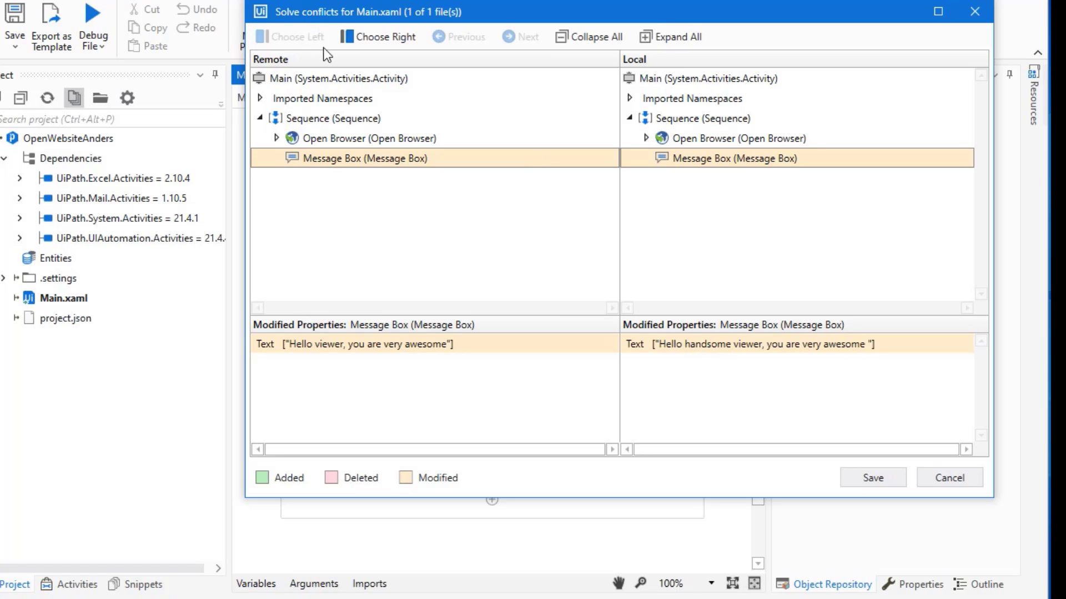
left_click(383, 37)
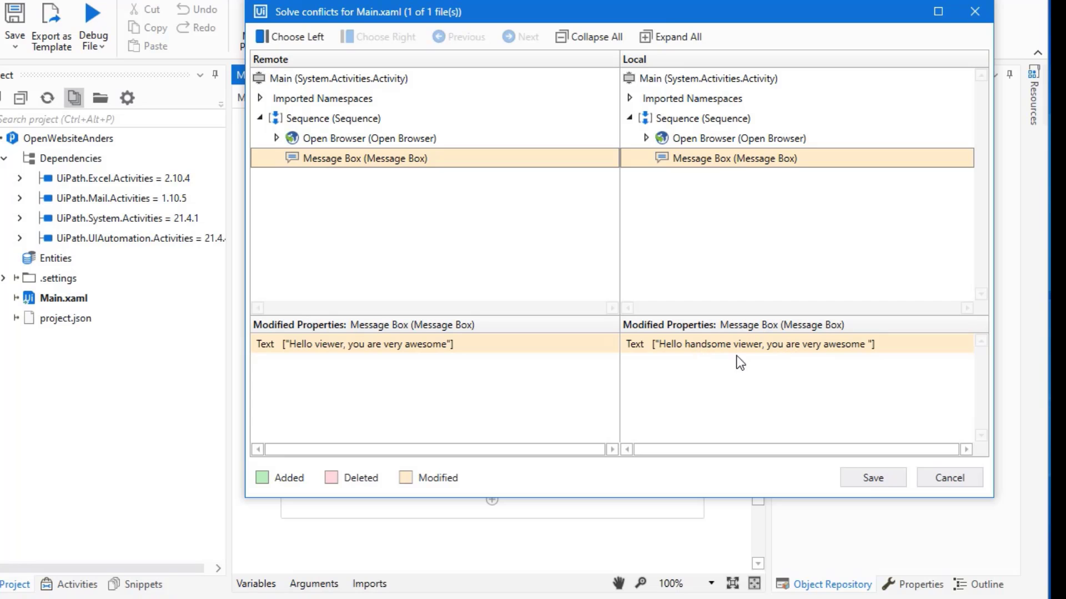
left_click(873, 478)
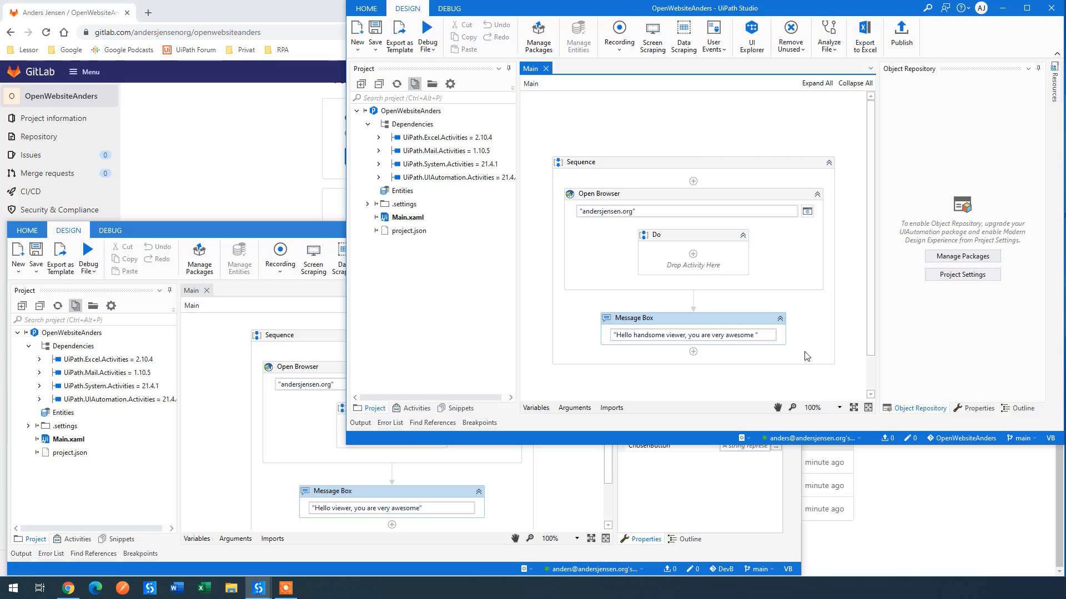
Step: Pull (rebase) the latest main into the second clone, then open its Manage Branches dialog
left_click(303, 236)
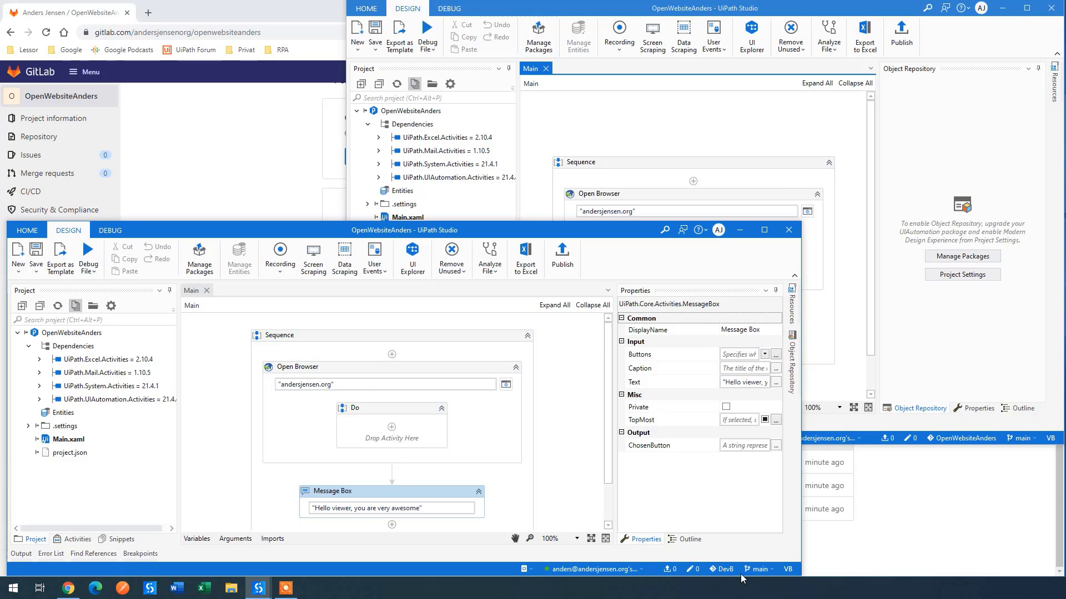
left_click(758, 569)
left_click(767, 546)
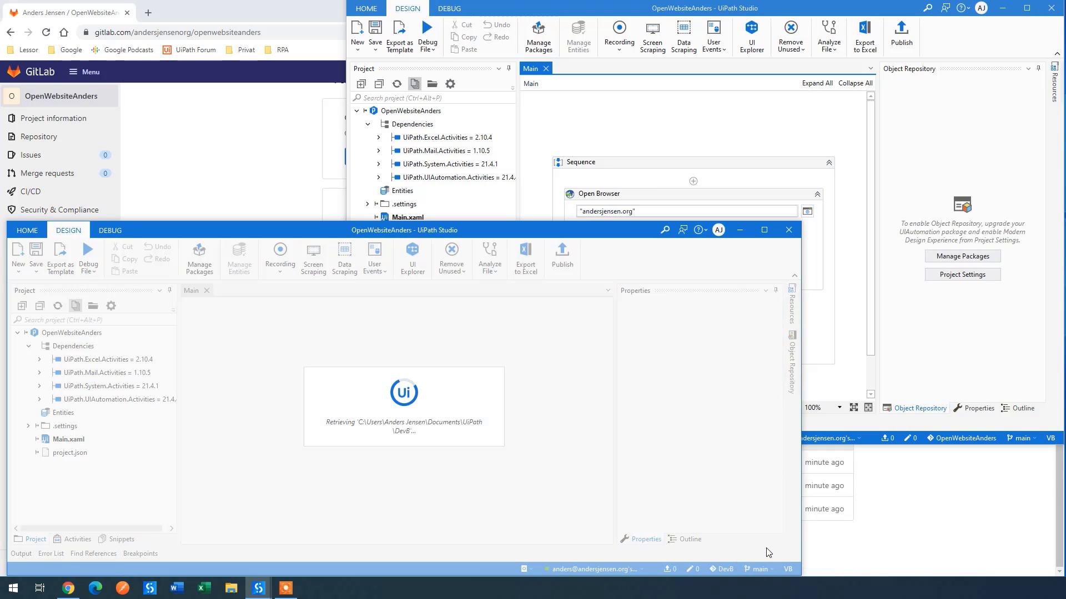
left_click(642, 13)
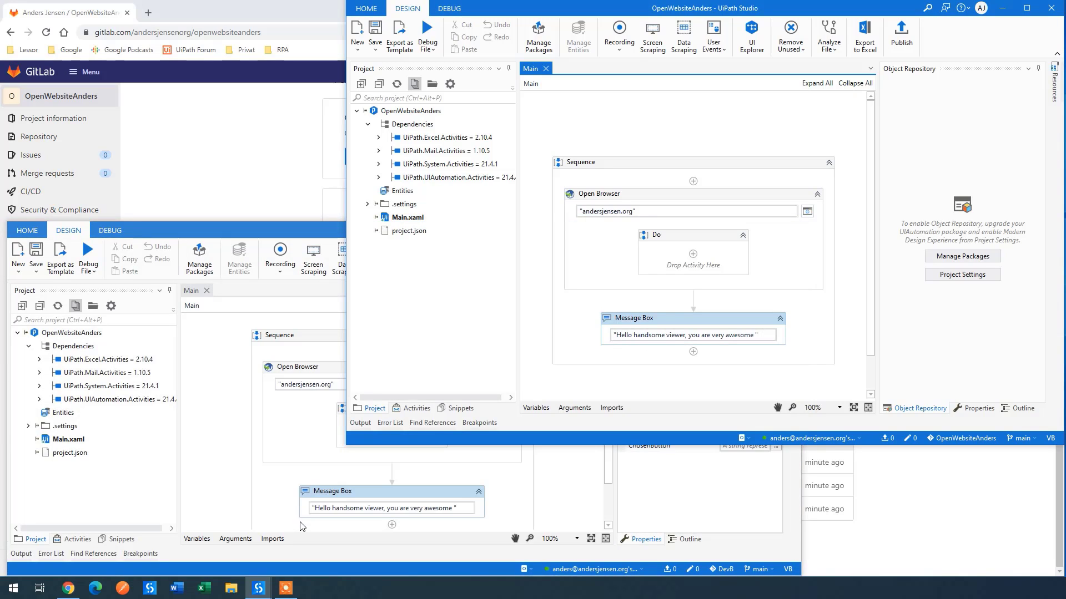
left_click(365, 491)
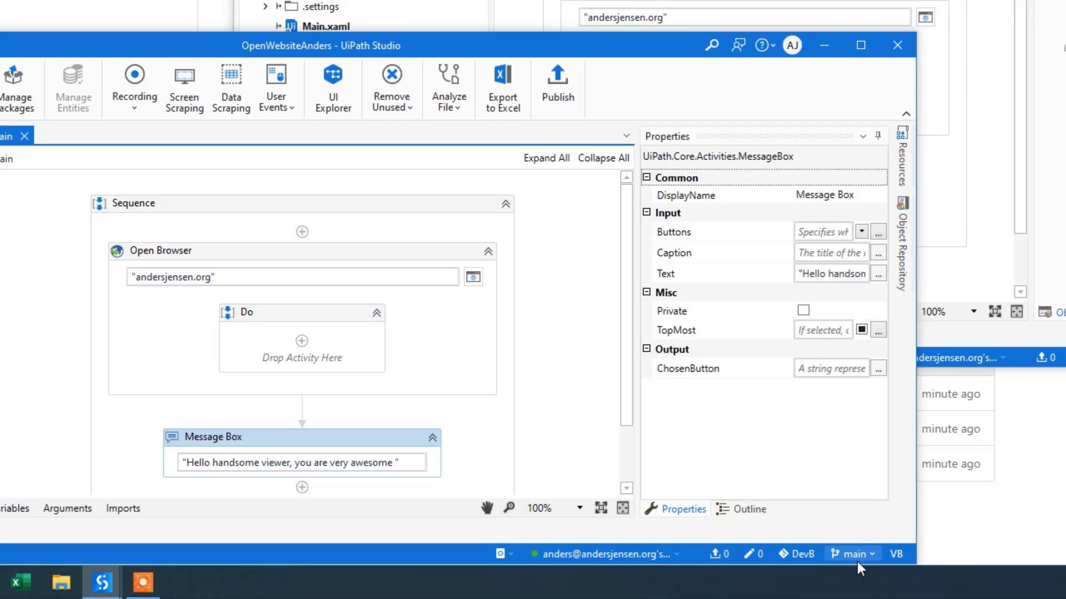
left_click(855, 554)
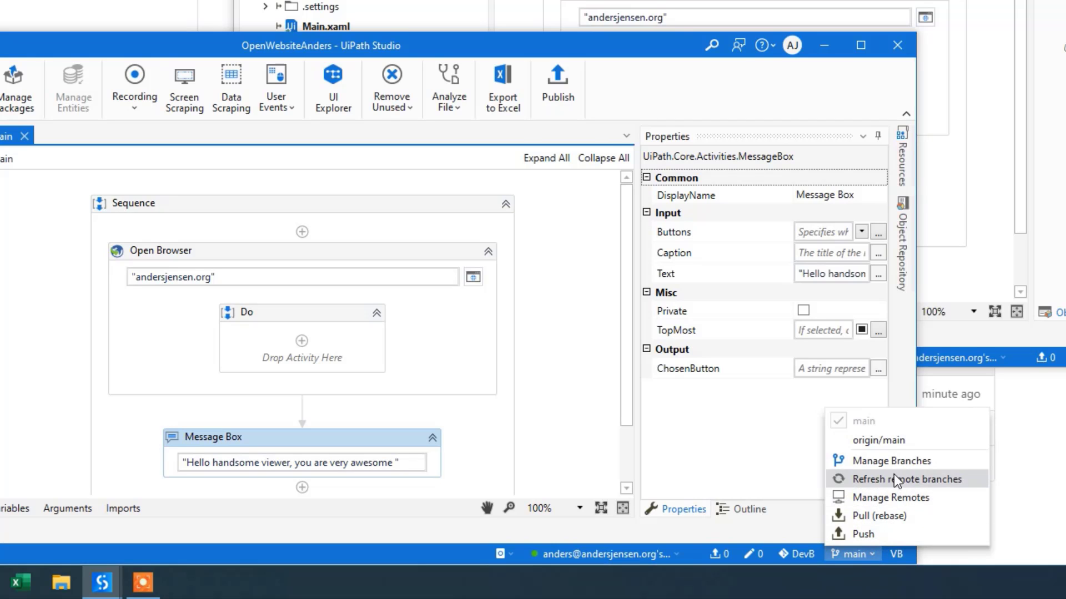
left_click(893, 463)
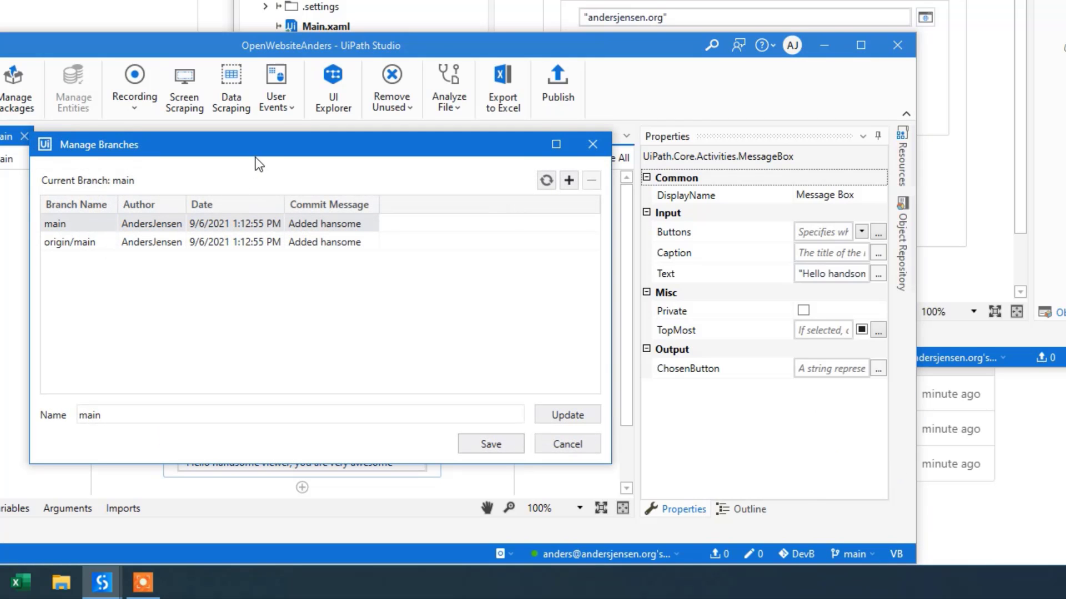
Step: Create and save a new branch named DevBsWork from main
left_click_drag(259, 146, 494, 50)
left_click(568, 180)
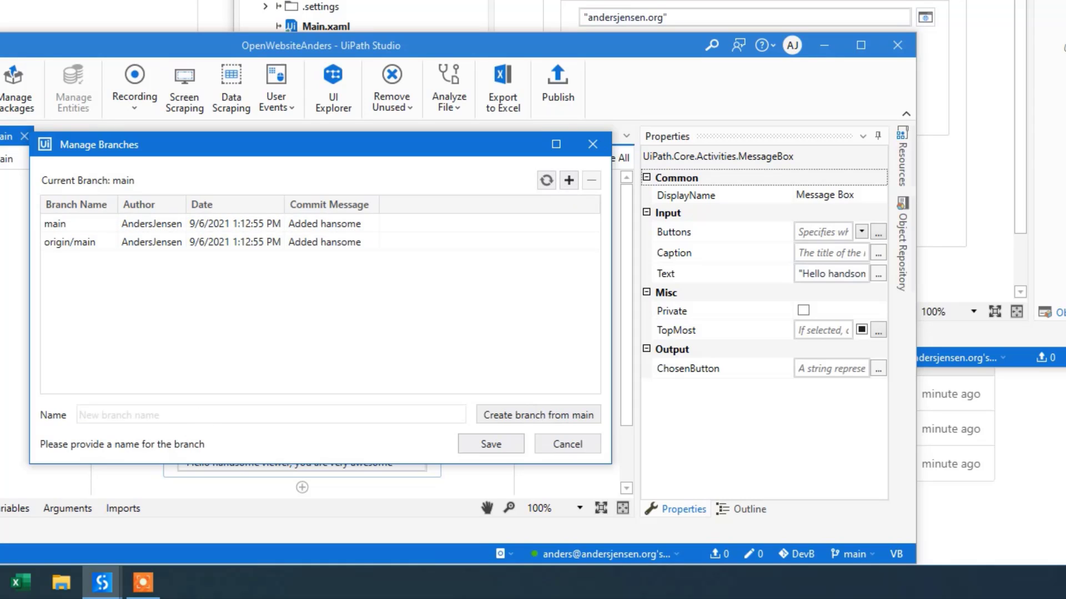
type("DevB")
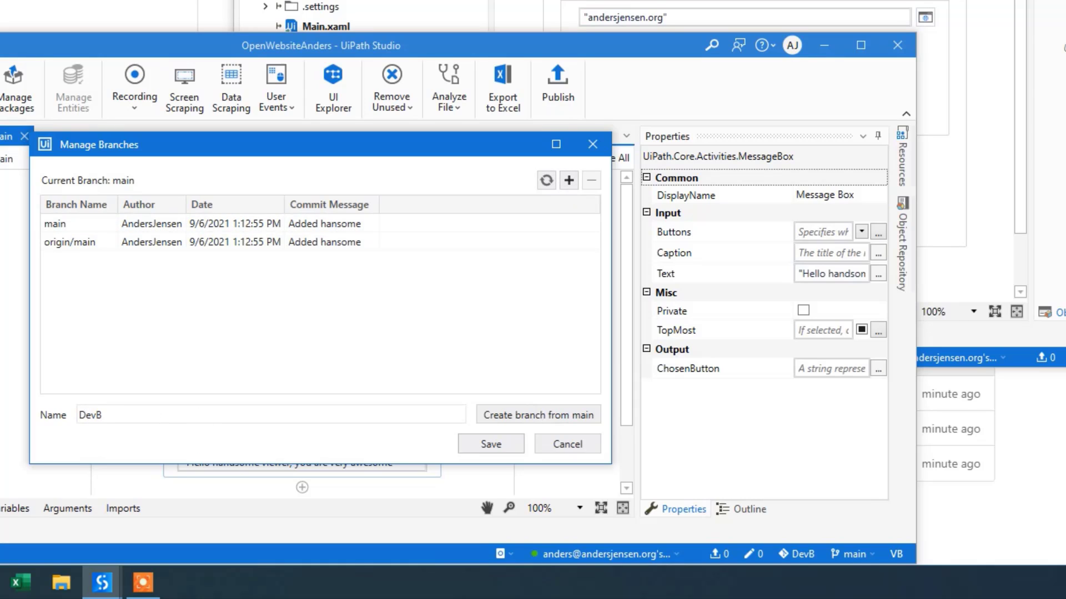
type("sWork")
left_click(565, 417)
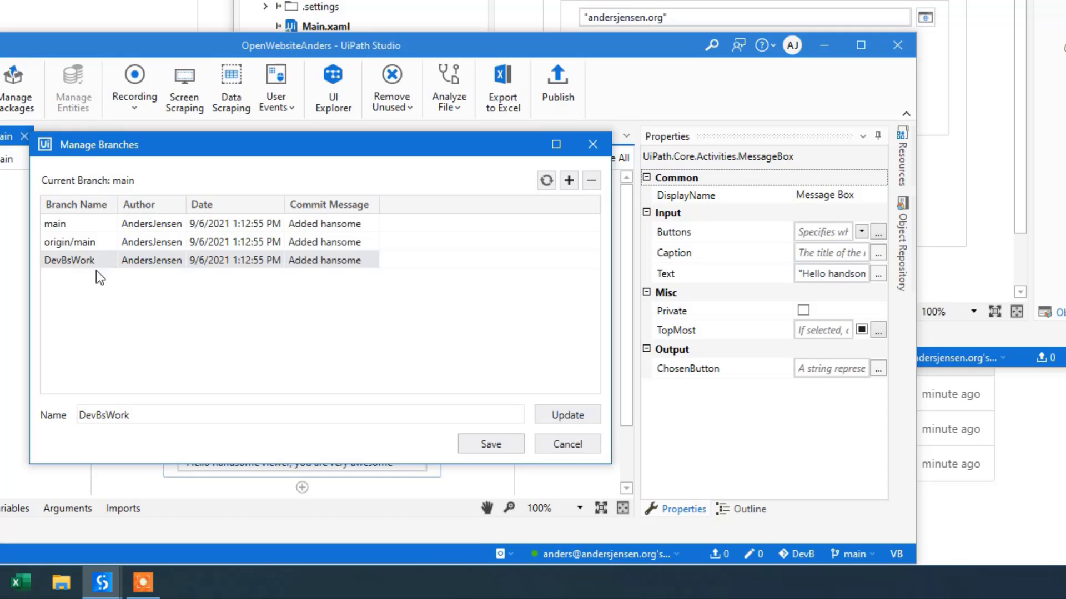
left_click(488, 442)
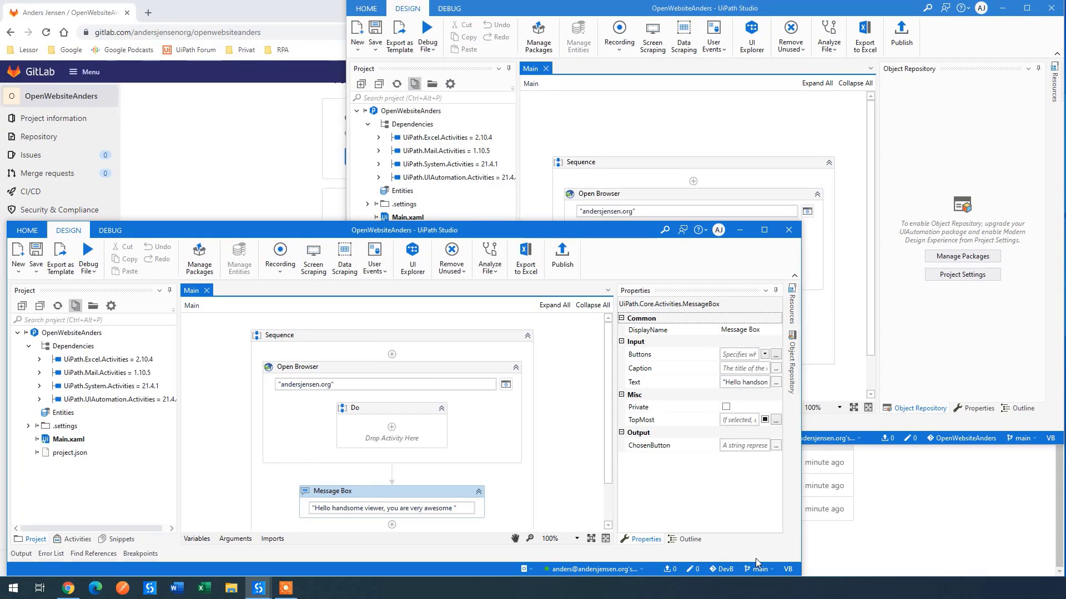
Step: Switch the second clone to the DevBsWork branch
left_click(432, 495)
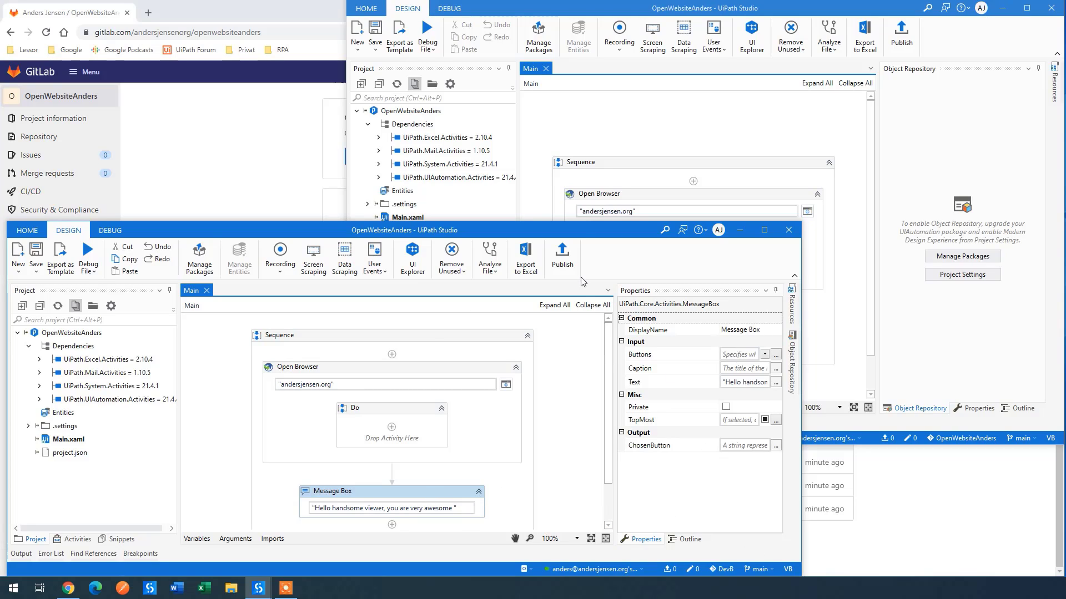
left_click(759, 570)
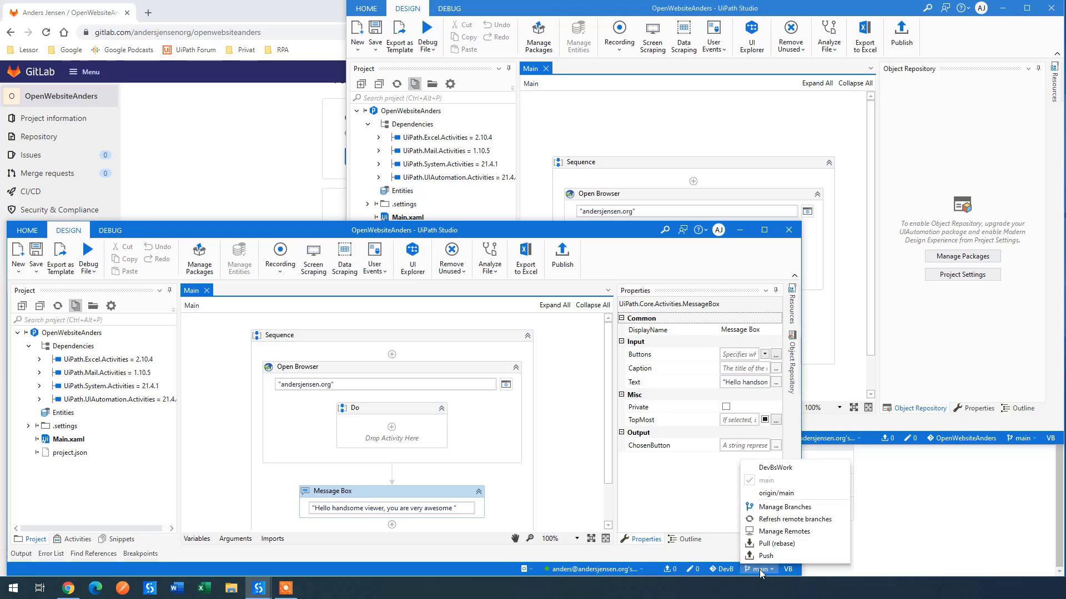
left_click(776, 469)
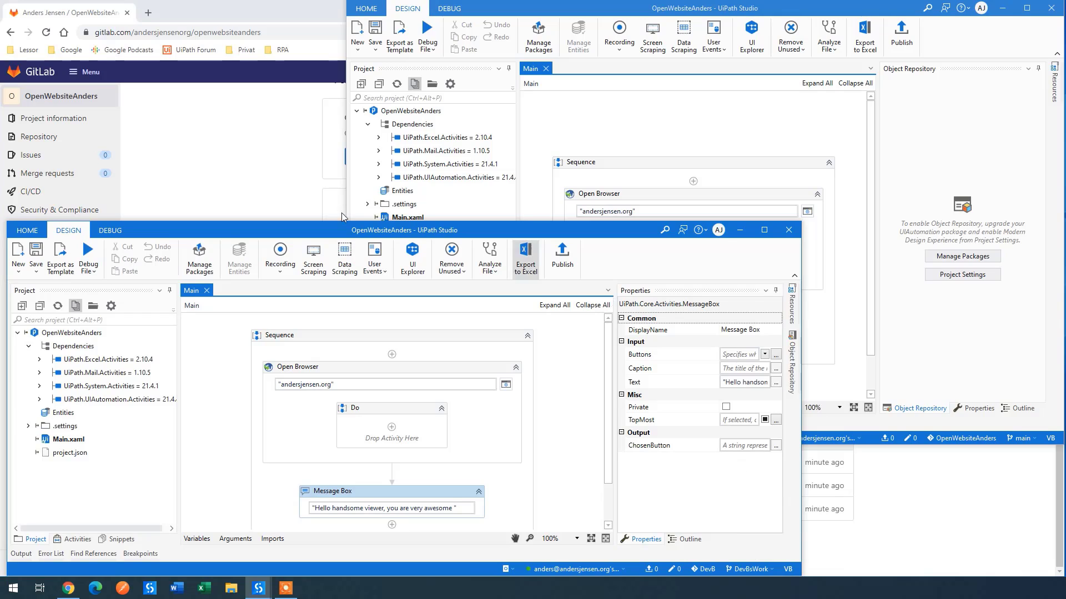
Step: Shorten the Message Box text to 'Hello handsome viewer' by deleting ', you are very awesome'
left_click(383, 508)
left_click_drag(383, 508, 454, 515)
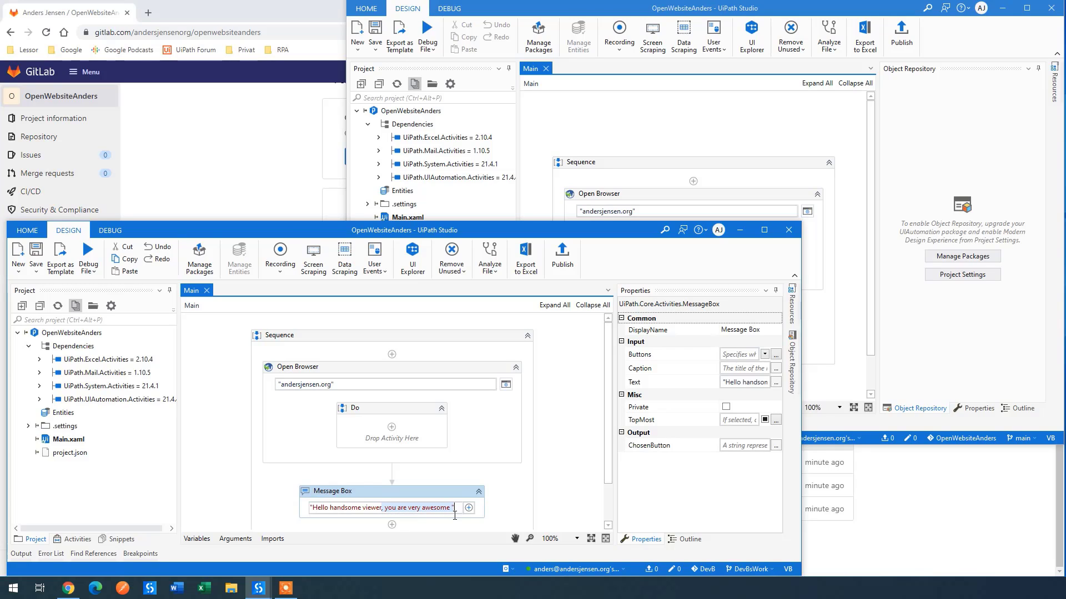
key("BackSpace")
left_click(381, 488)
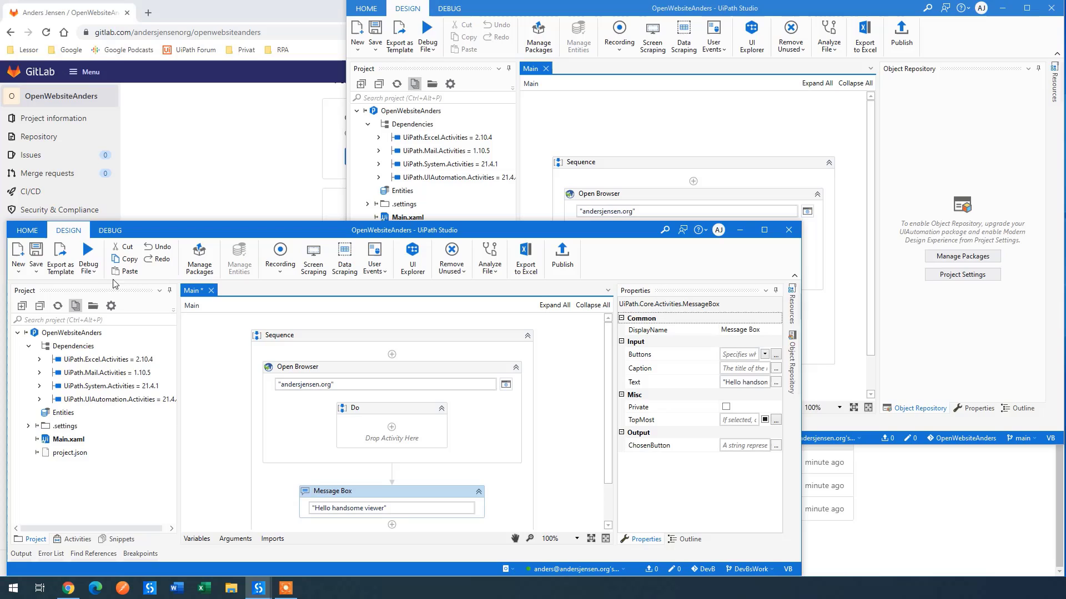
Step: Save, then add a Write Line after the Message Box printing 'Please like the video, if it helps you'
left_click(37, 251)
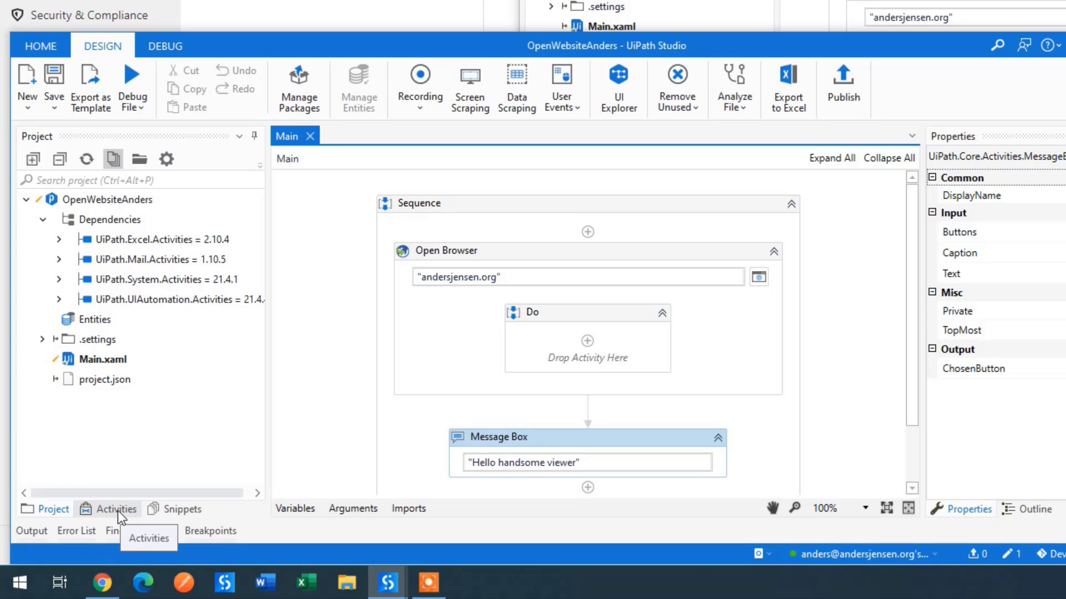
left_click(117, 510)
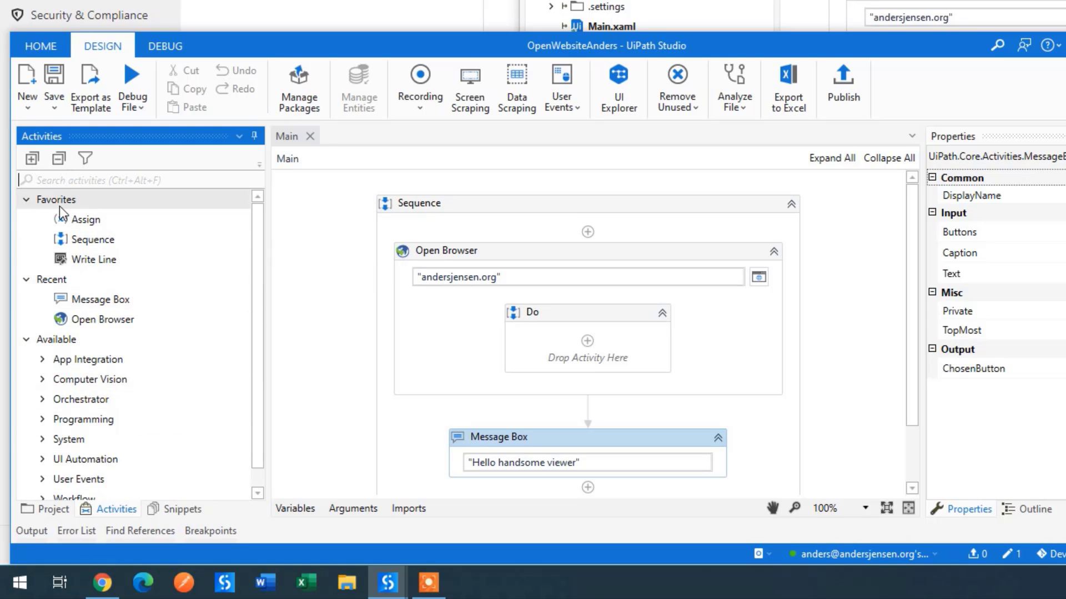
type("write")
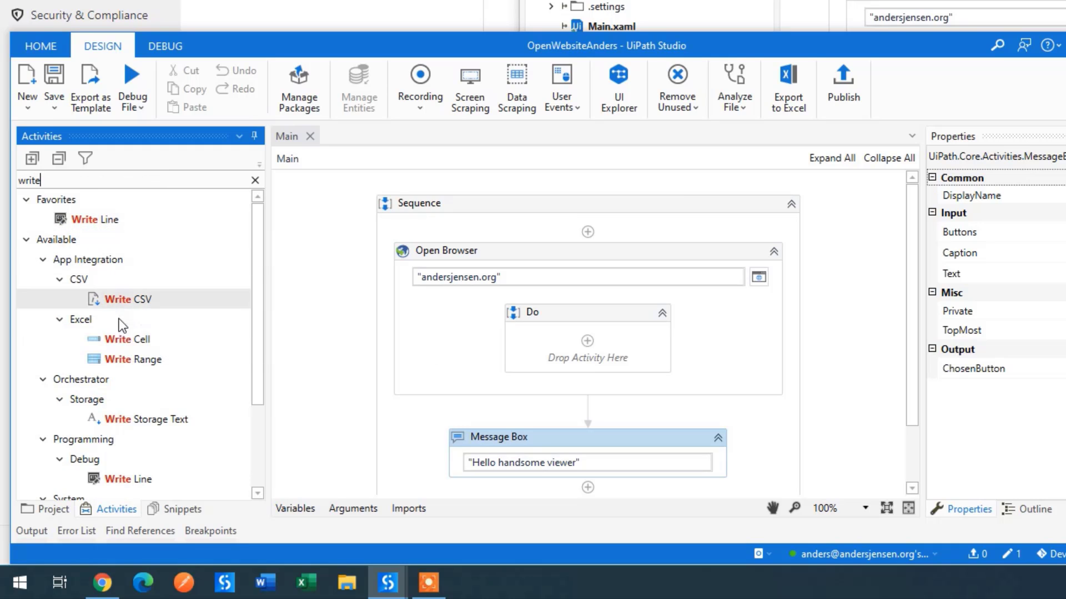
left_click_drag(123, 477, 521, 425)
left_click(544, 452)
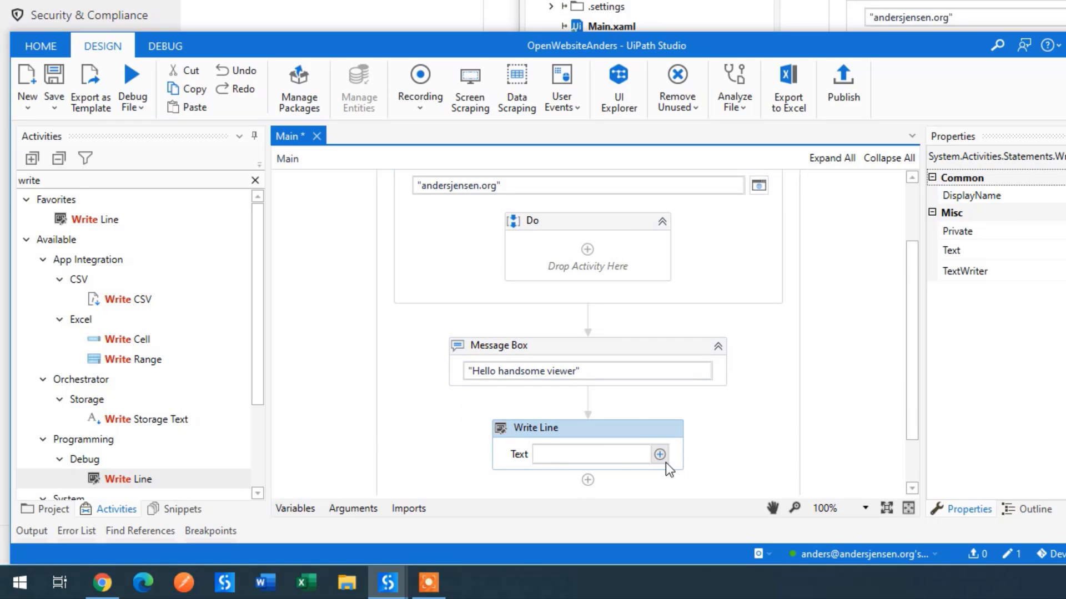
type("\"Peleas")
type("like the video, if it helps you")
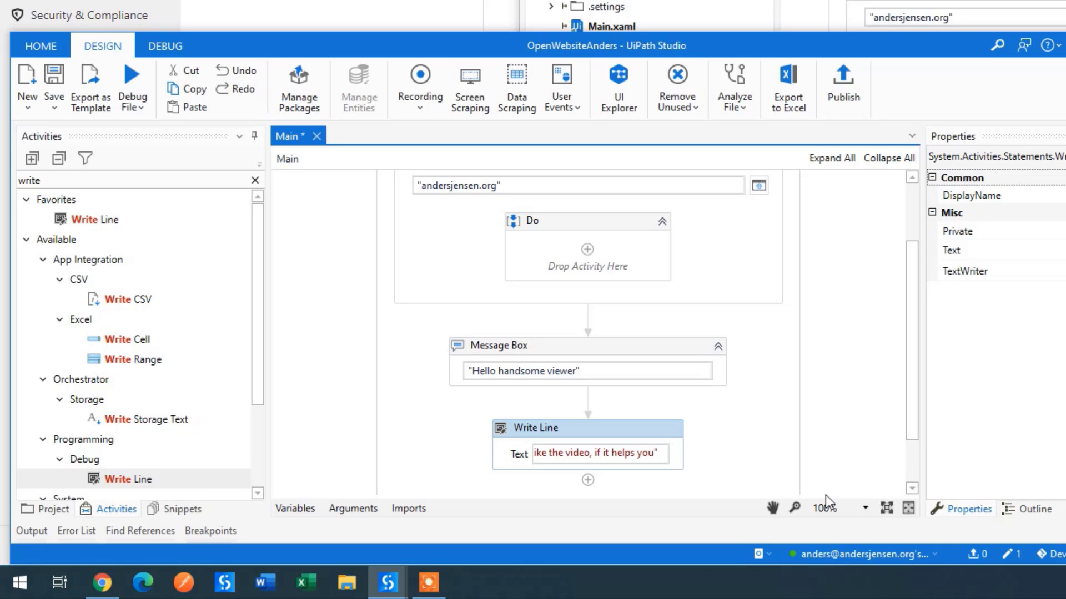
left_click(647, 436)
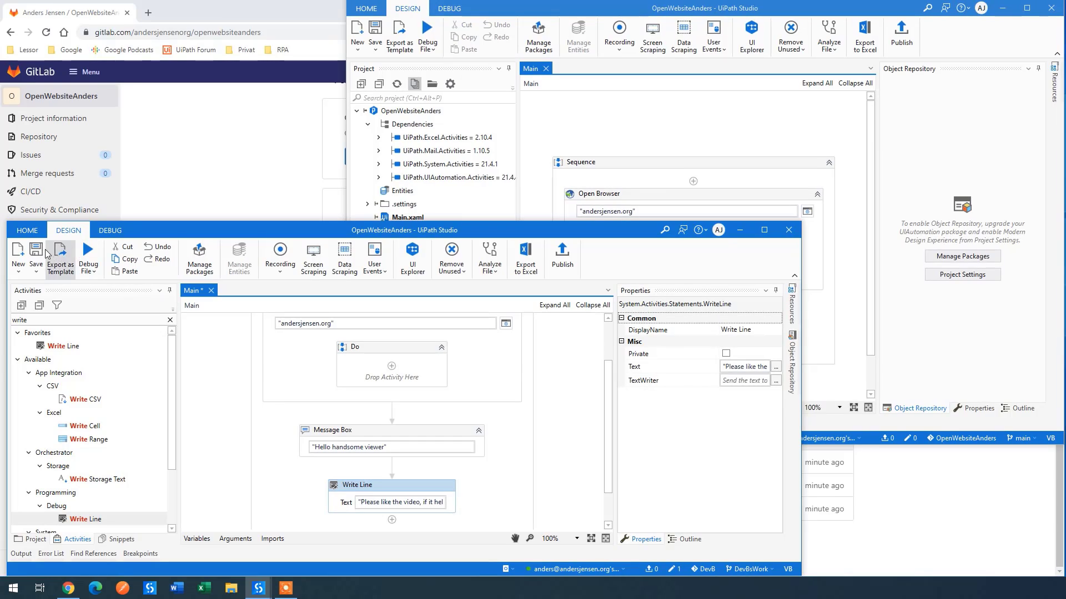
Step: Save and commit Main.xaml as 'Added Write Line', pushing it to the DevBsWork branch
left_click(39, 251)
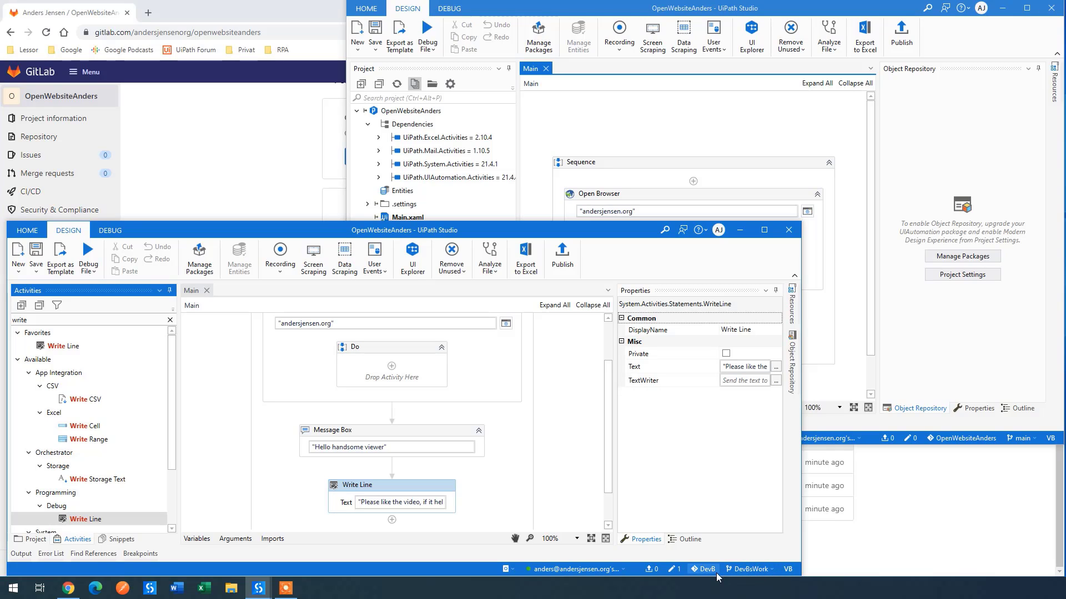
left_click(674, 570)
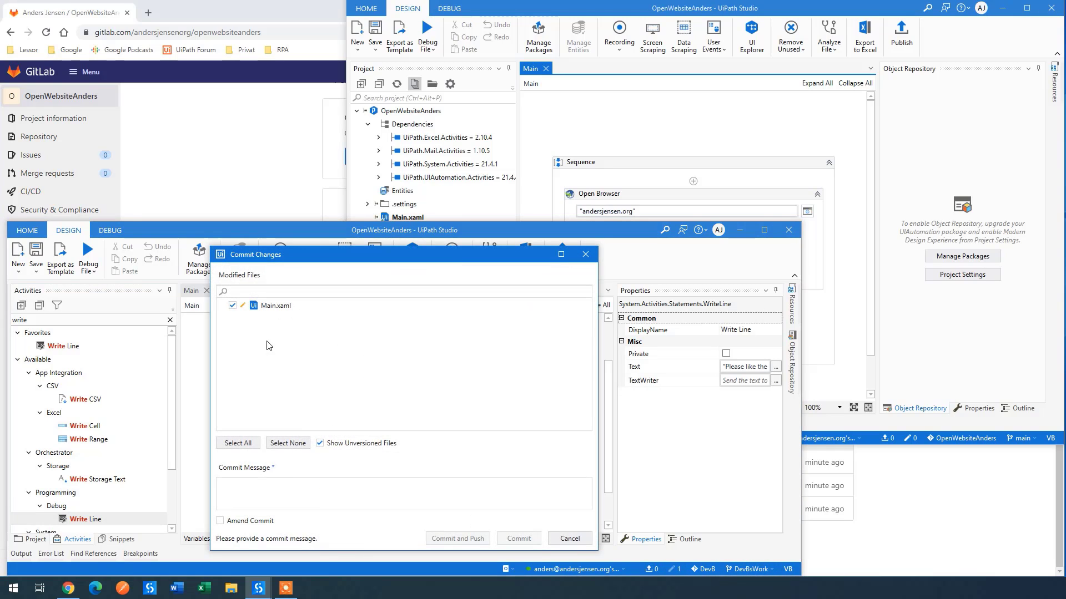
type("Added Write Line")
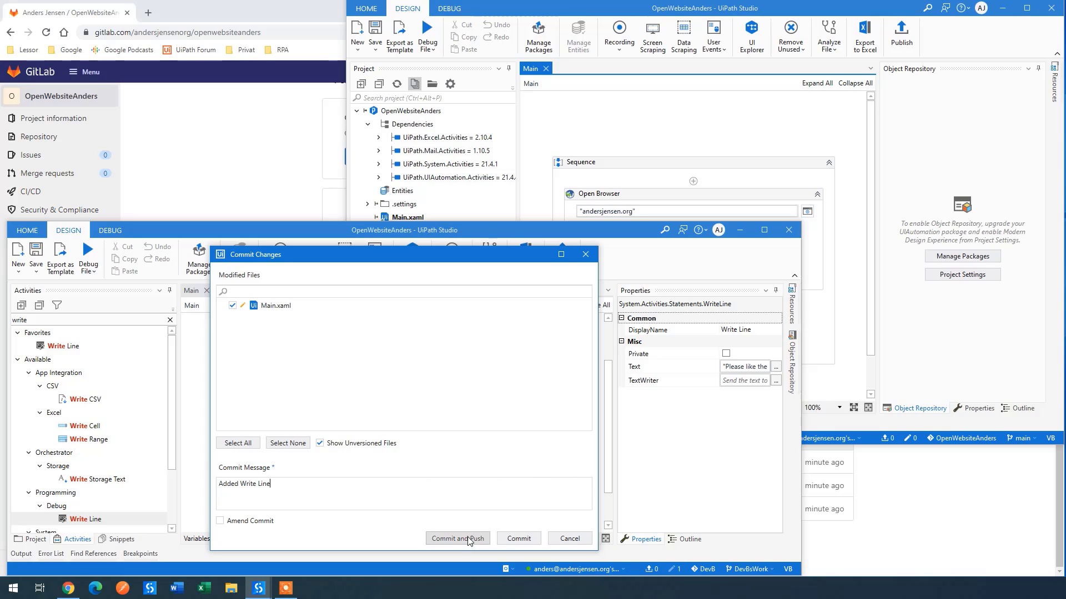
left_click(447, 538)
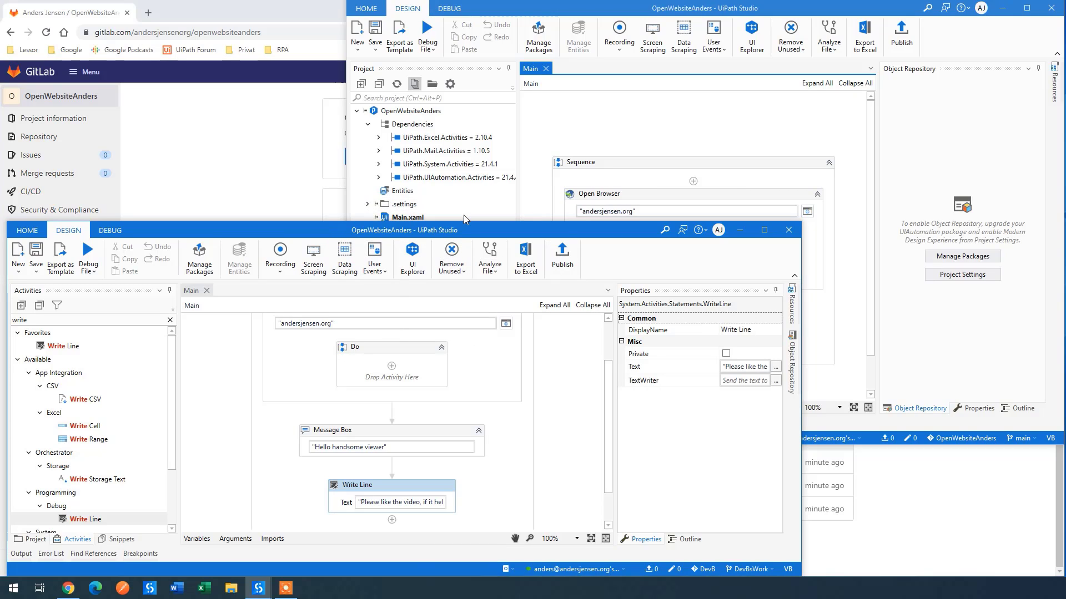
Step: Check GitLab's Branches page for the DevBsWork commit, then return to the OpenWebsiteAnders overview
left_click(238, 147)
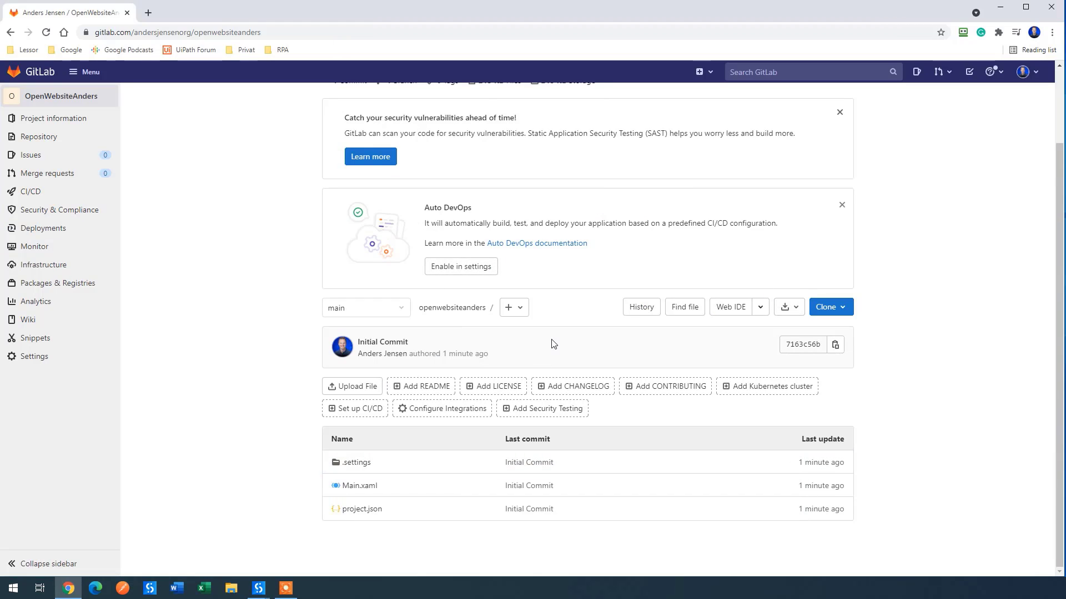
mouse_move(36, 138)
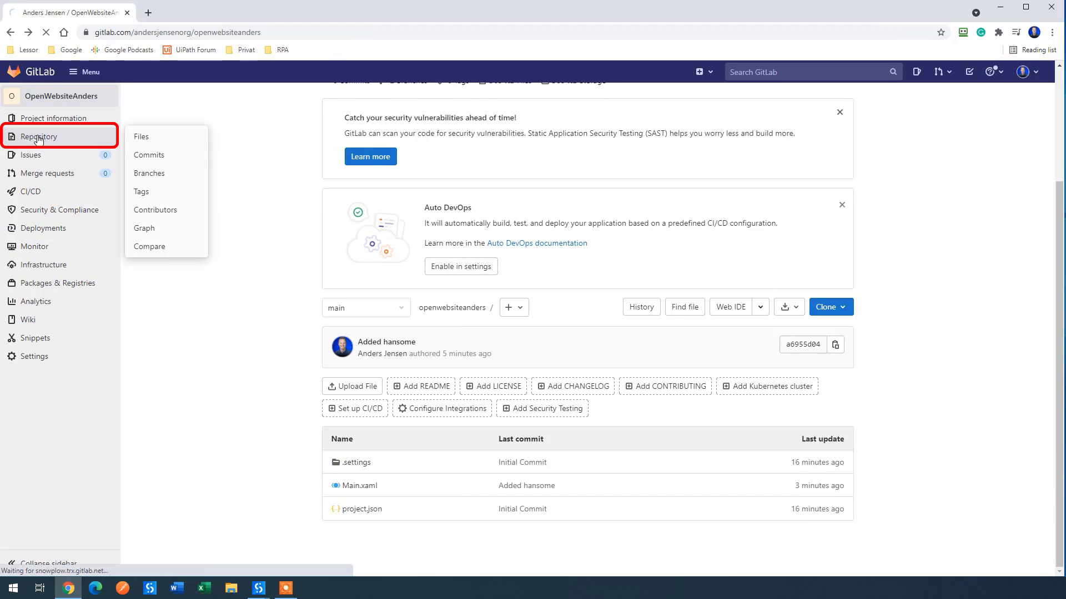
left_click(39, 139)
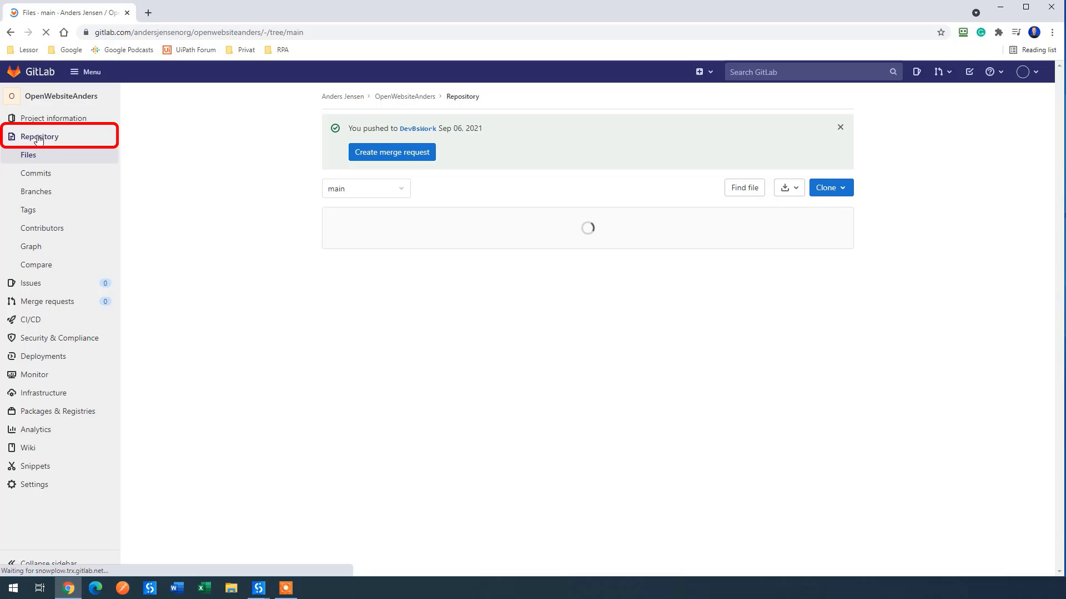
left_click(44, 194)
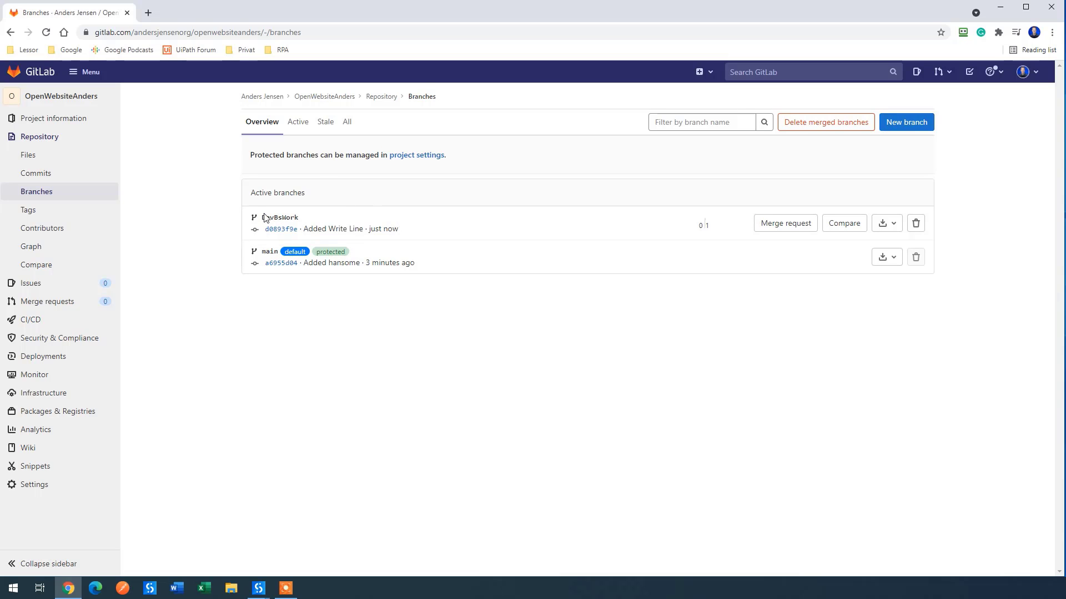
left_click(64, 102)
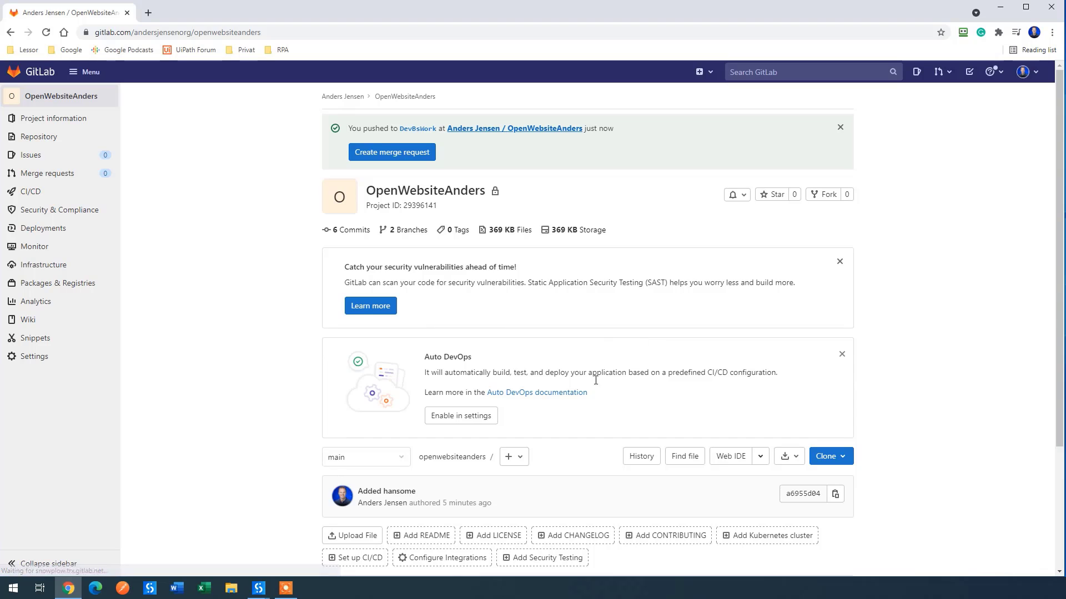
Step: Set the main-branch clone's Message Box text to 'HEY' and save the workflow
mouse_move(258, 587)
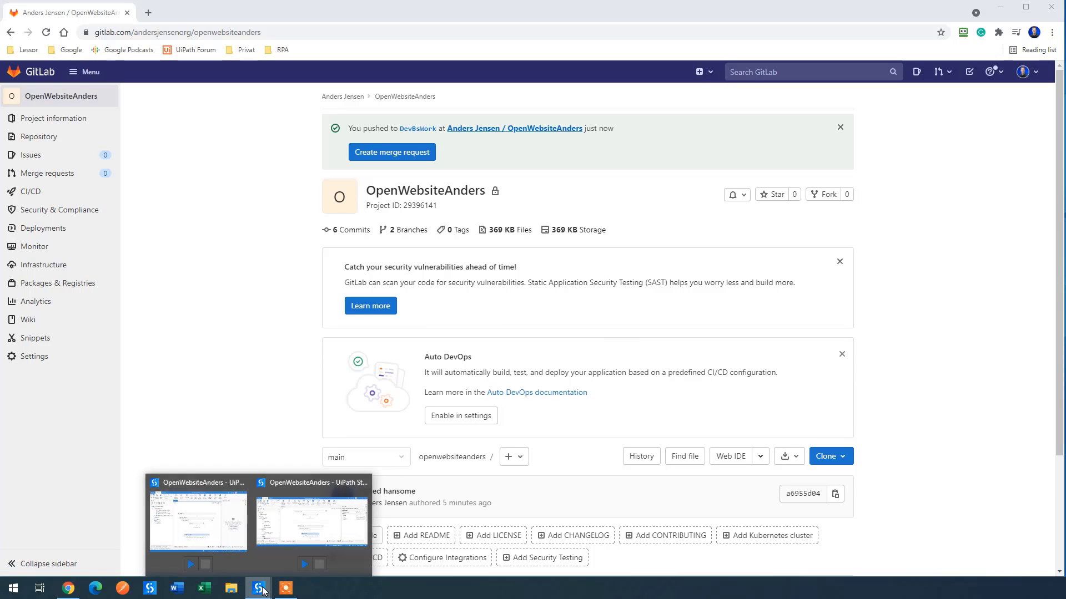
left_click(205, 535)
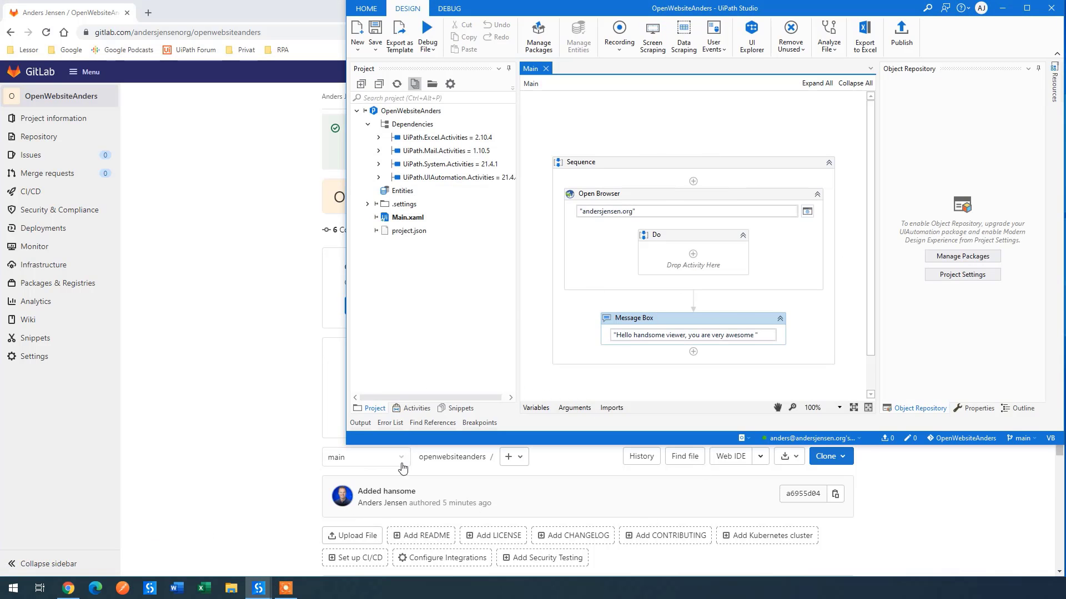
mouse_move(258, 588)
left_click(331, 533)
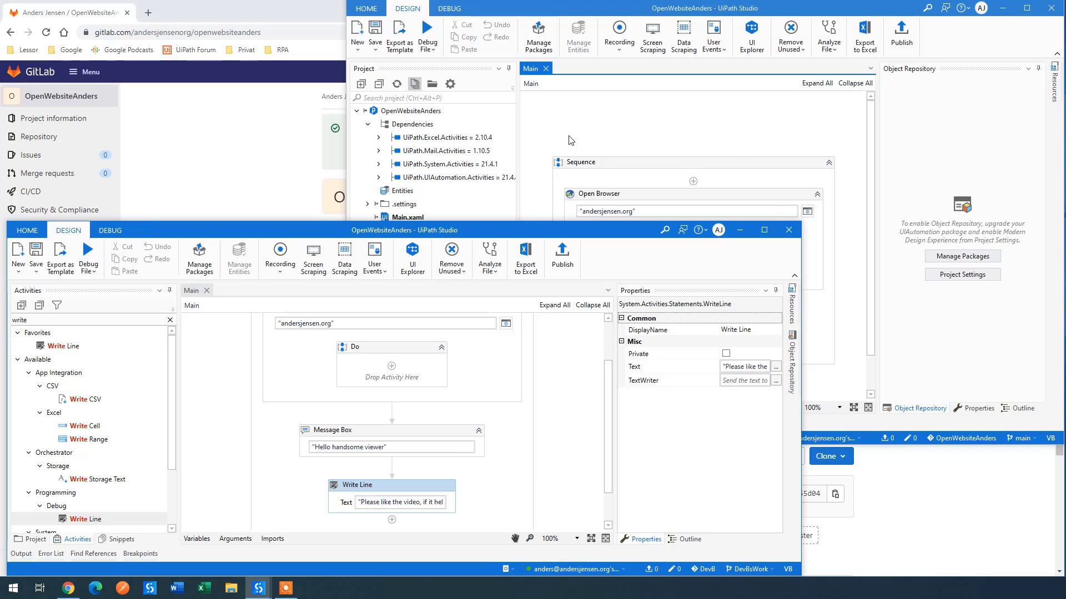
left_click(608, 122)
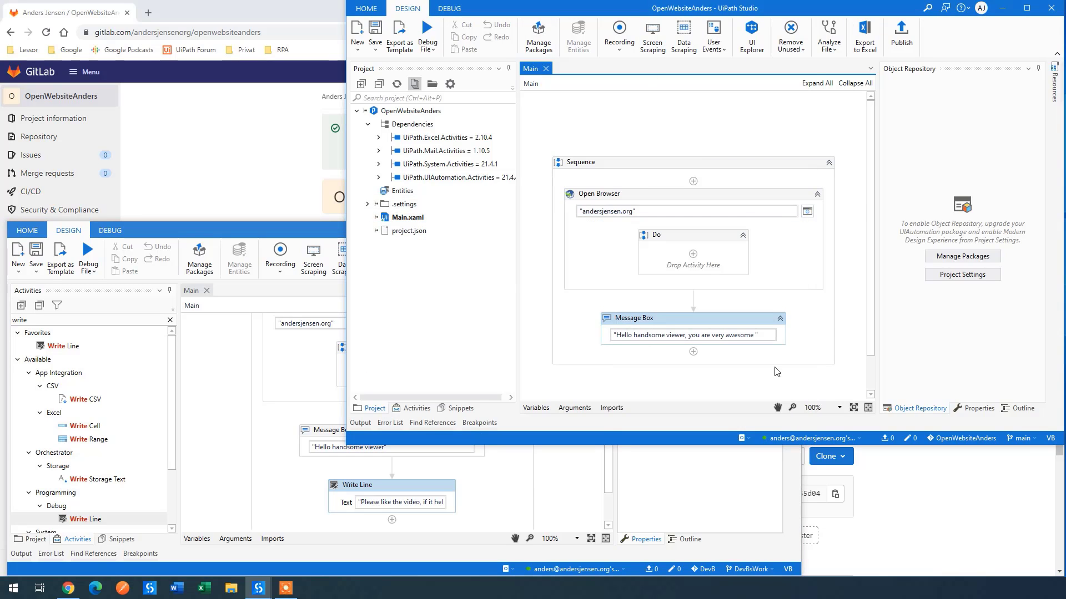
left_click(720, 337)
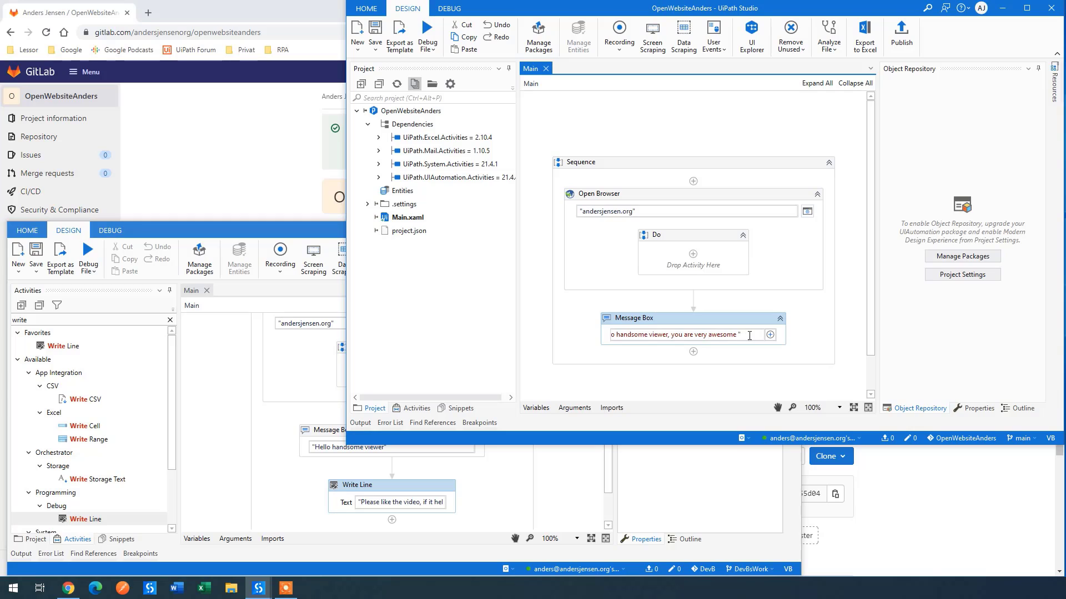
left_click_drag(749, 337, 537, 328)
type("\"\"")
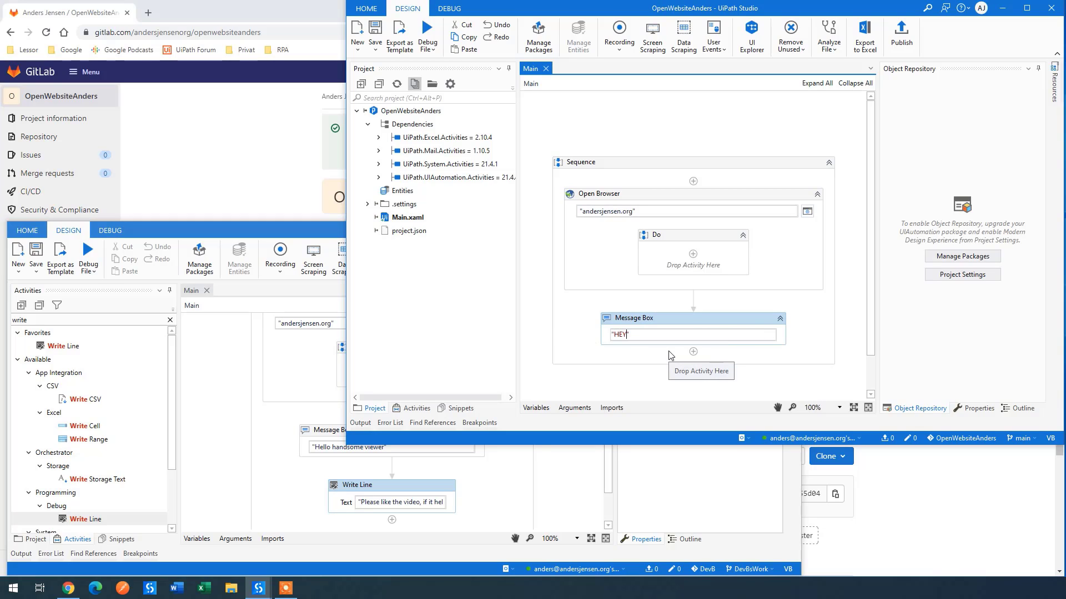
type("HEY")
left_click(687, 313)
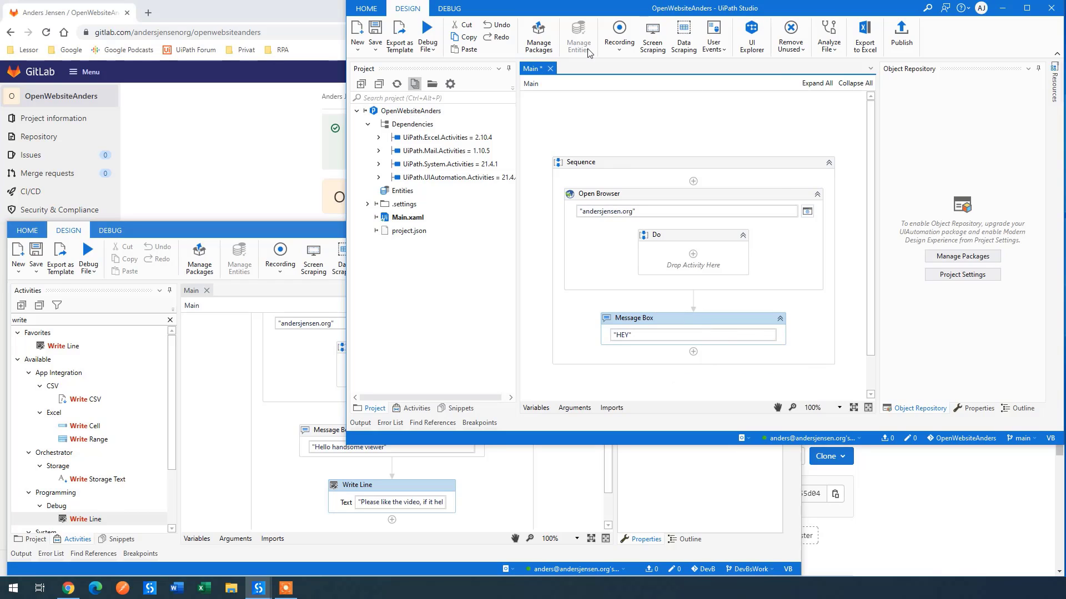
left_click(376, 34)
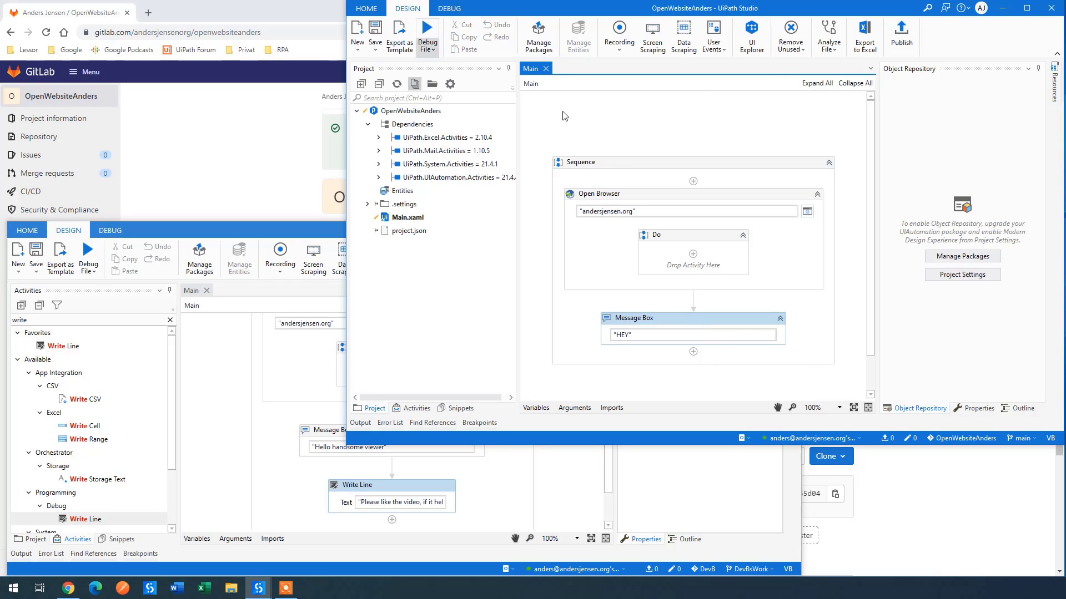
Step: Commit the modified Main.xaml as 'Hey added' and push it
left_click(910, 438)
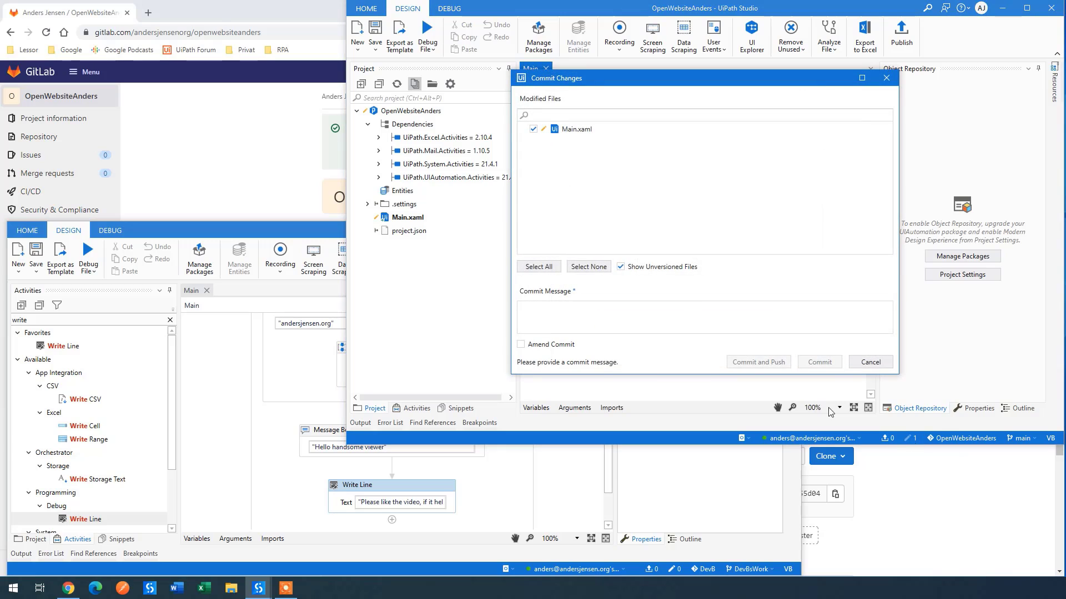
left_click(592, 311)
type("Hey added")
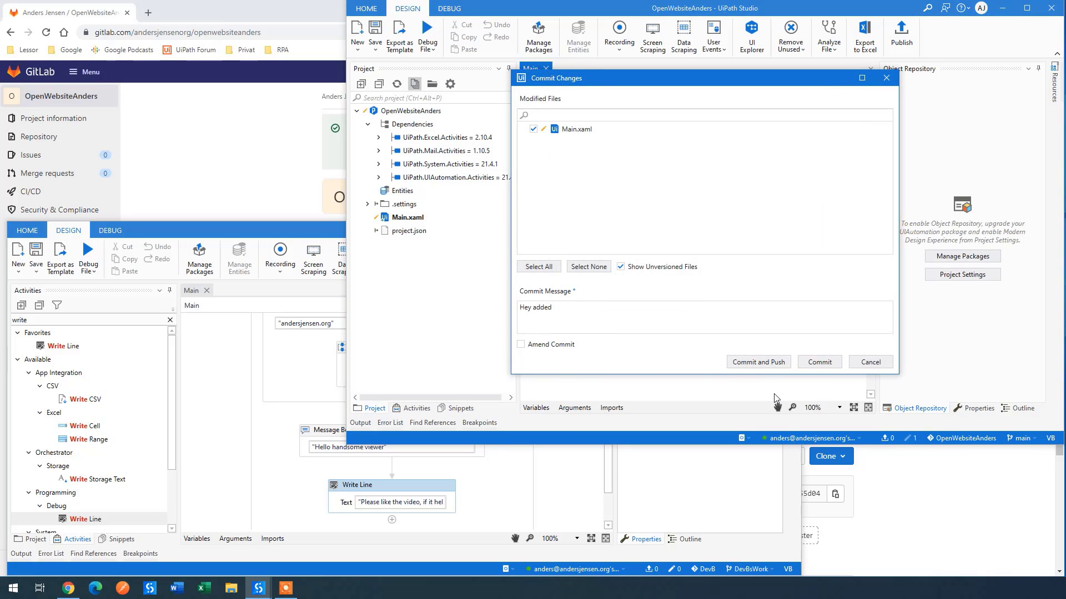
left_click(759, 361)
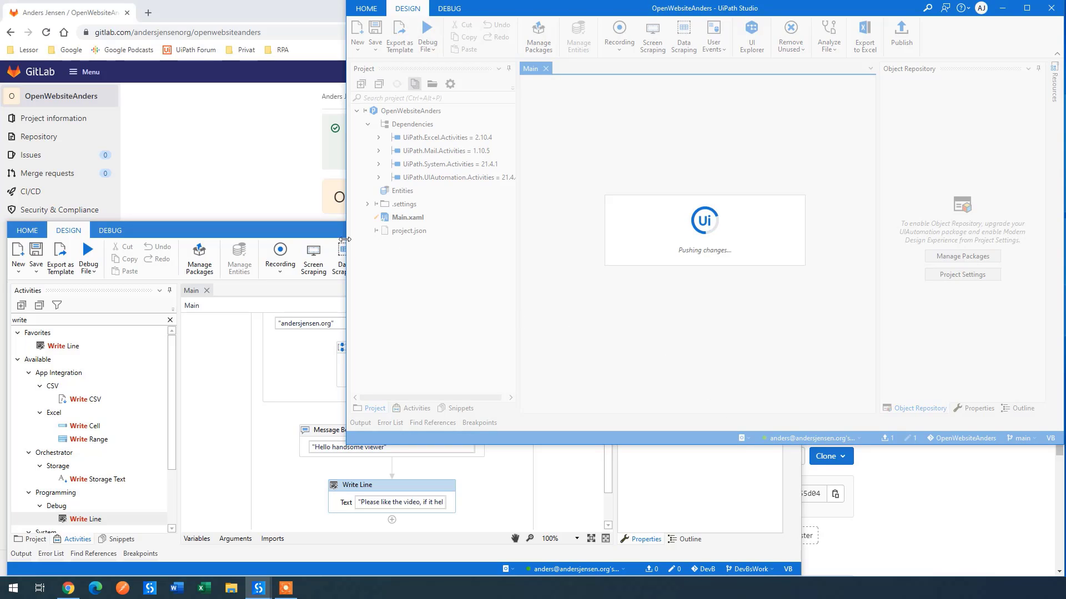
left_click(321, 231)
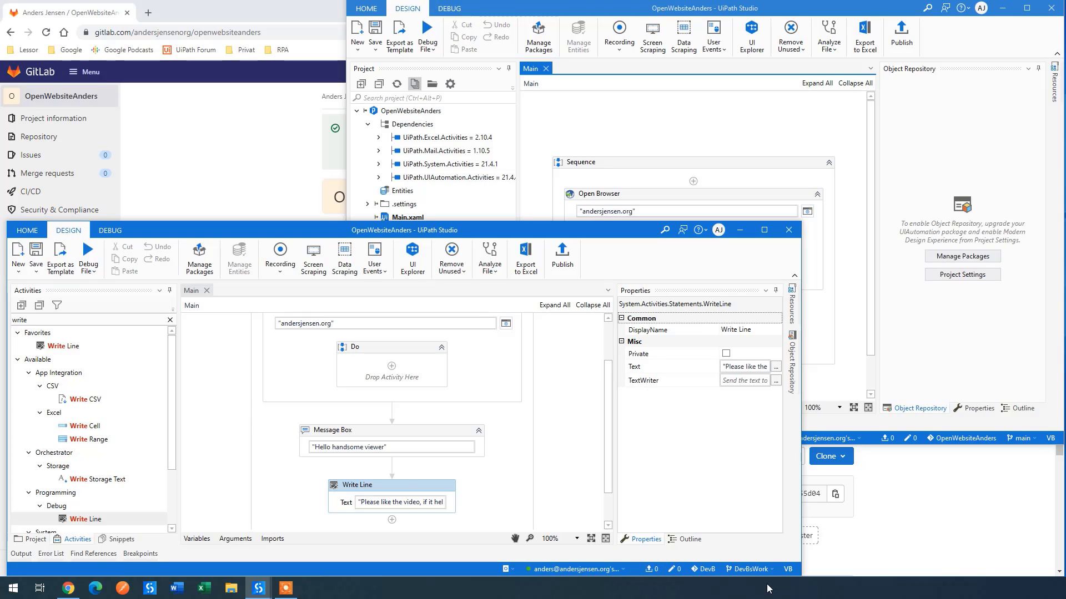
Step: Check out main in the DevB clone, merge DevBsWork into it, and attempt a push
left_click(749, 569)
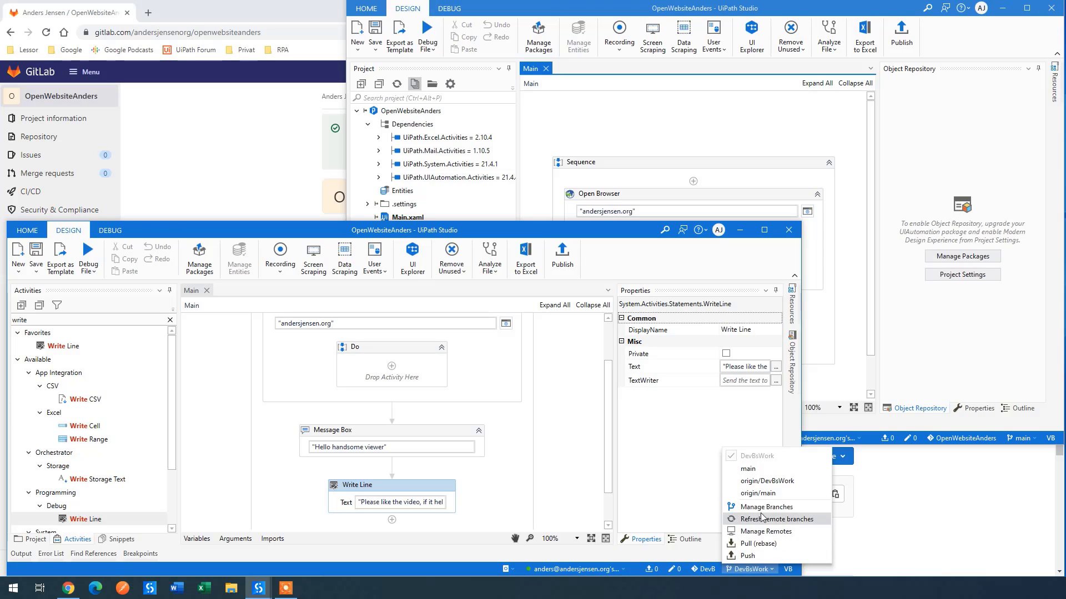
left_click(756, 473)
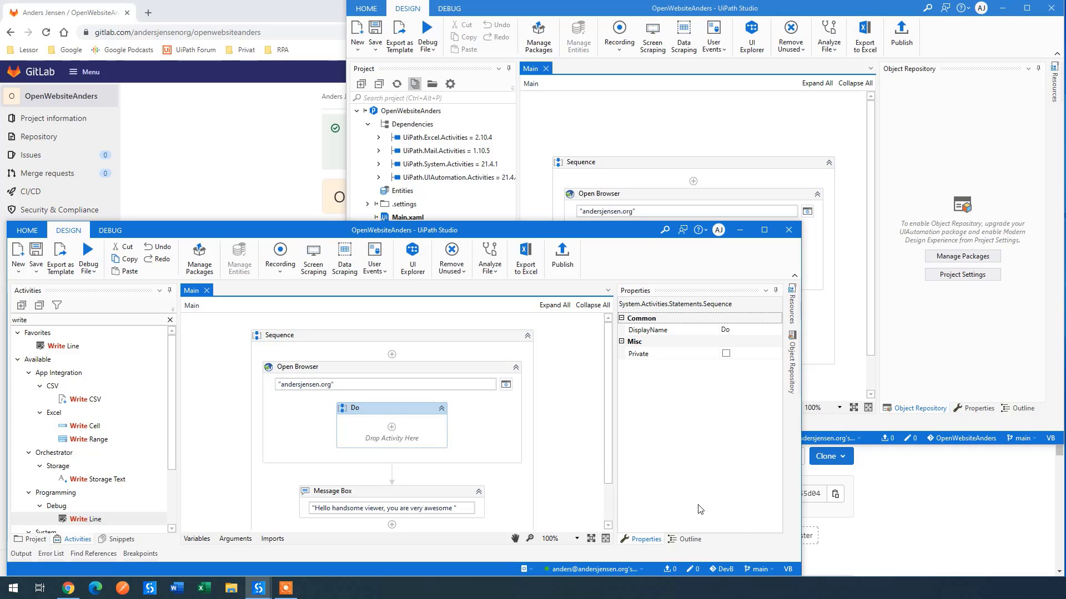
left_click(758, 569)
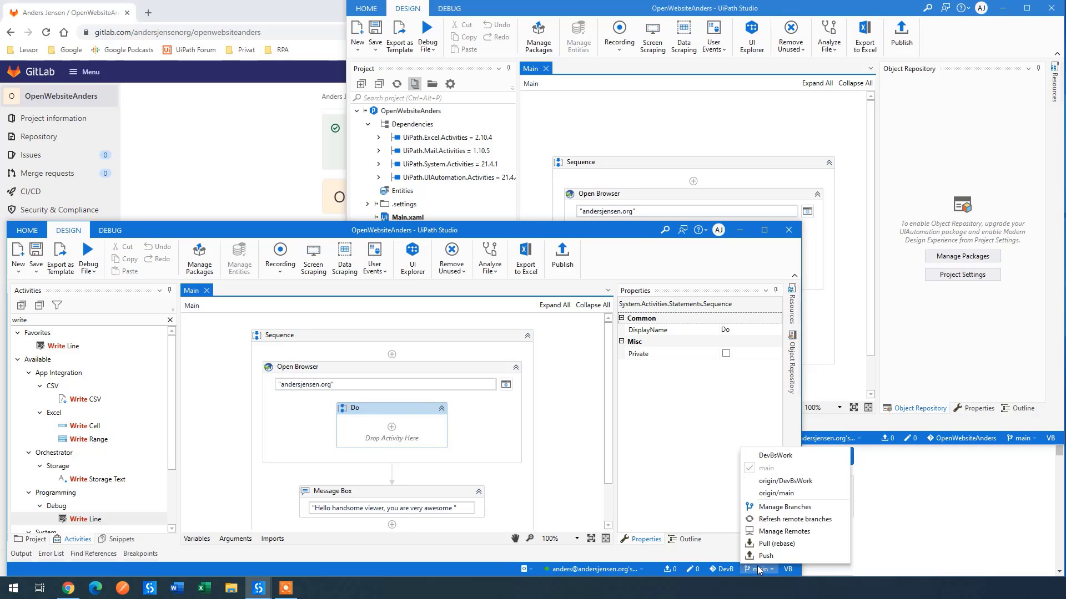
left_click(776, 507)
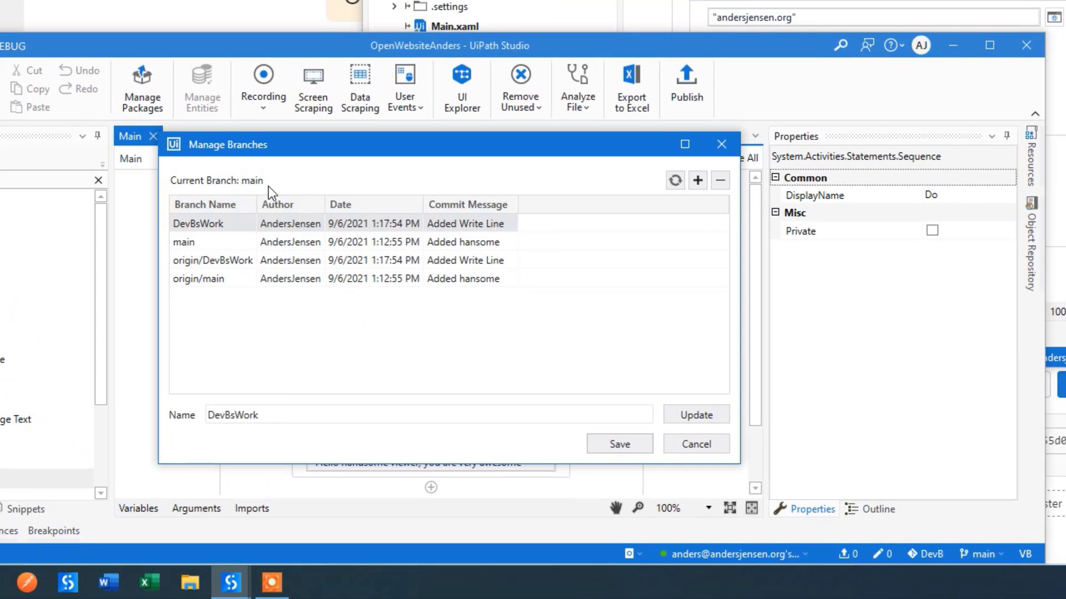
right_click(202, 225)
left_click(245, 272)
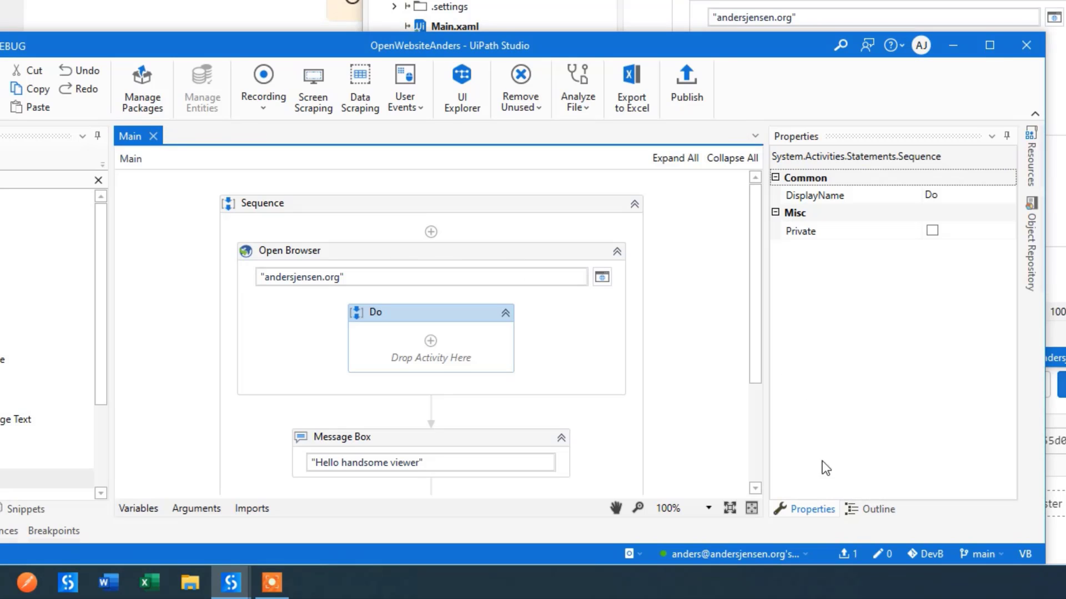
left_click(853, 554)
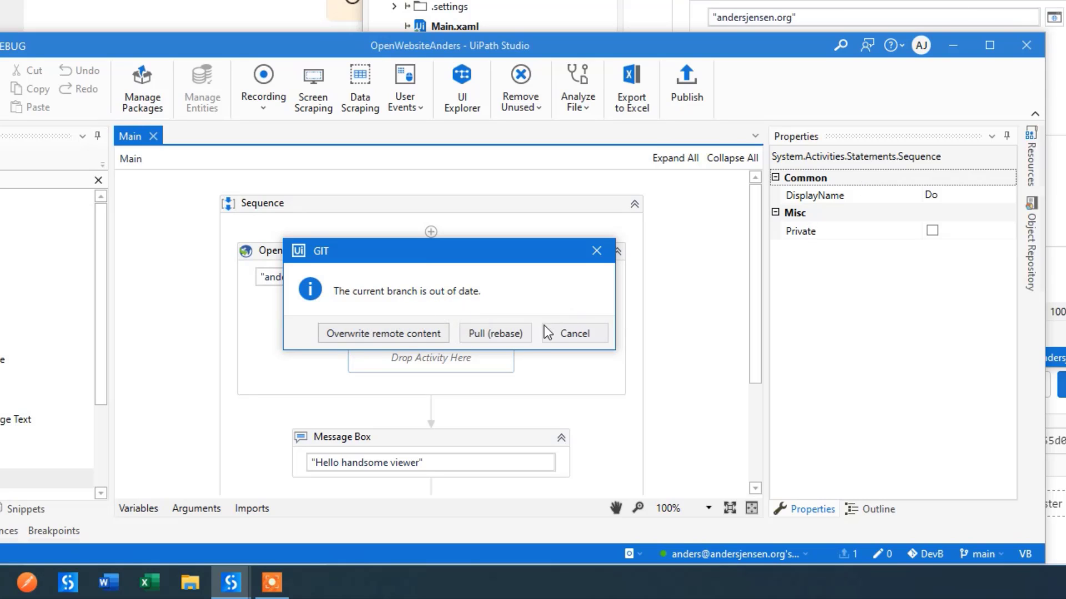
Step: Rebase-pull, save the Main.xaml resolution keeping 'Hello handsome viewer' plus Write Line, then pull it into the other clone
left_click(507, 331)
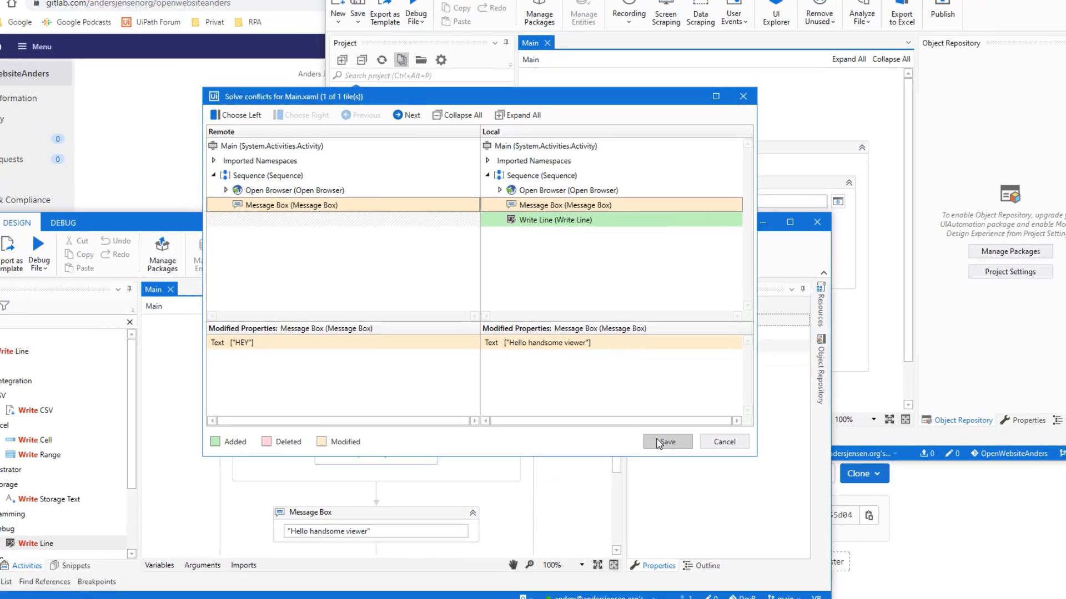
left_click(715, 492)
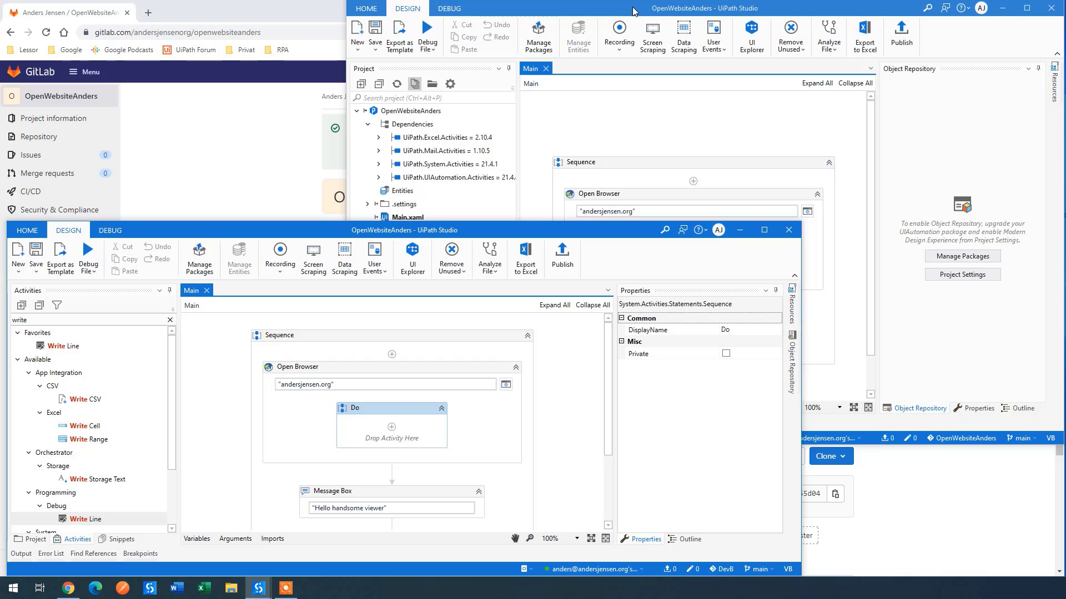
left_click(1042, 169)
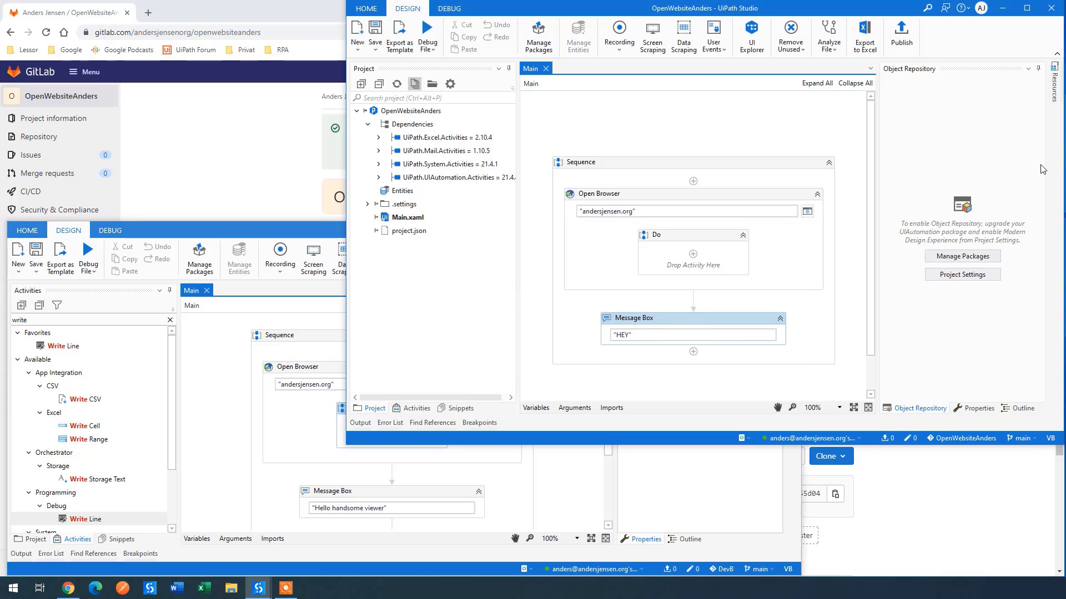
left_click(1018, 440)
left_click(1034, 414)
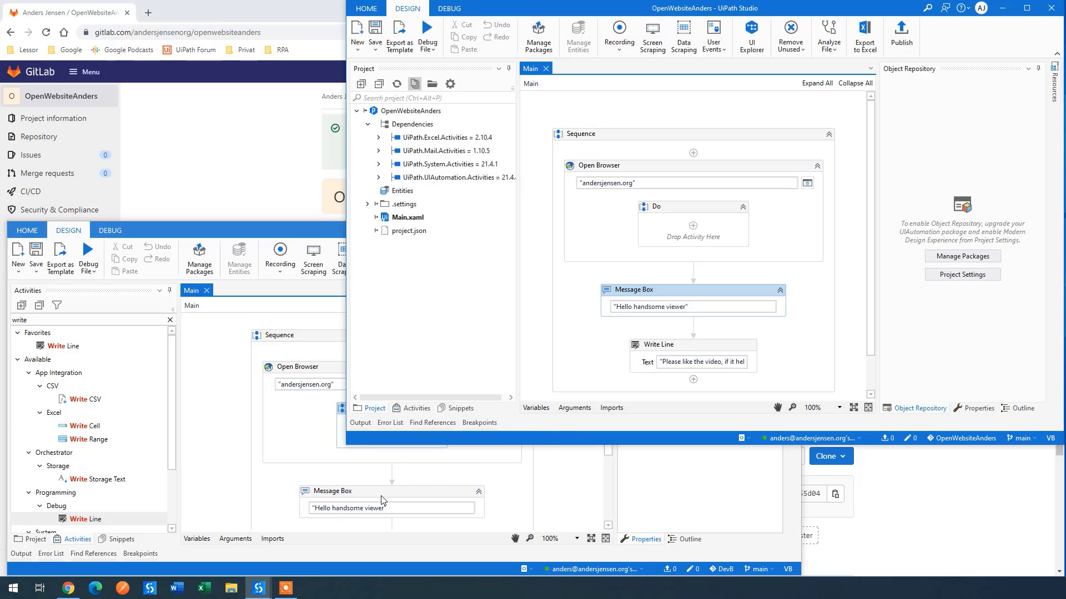
scroll(381, 501, "down", 2)
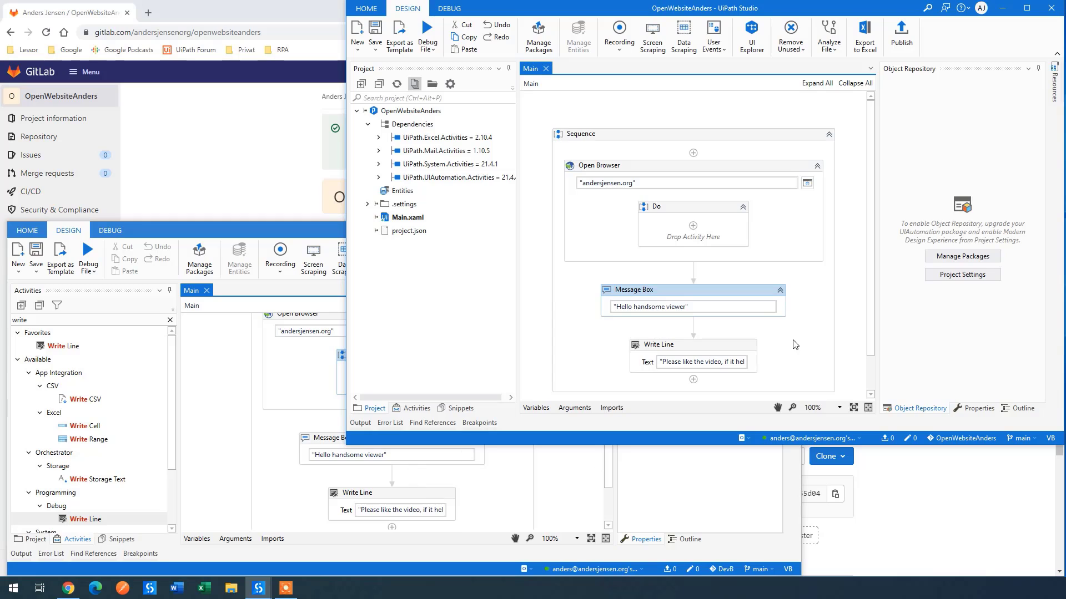